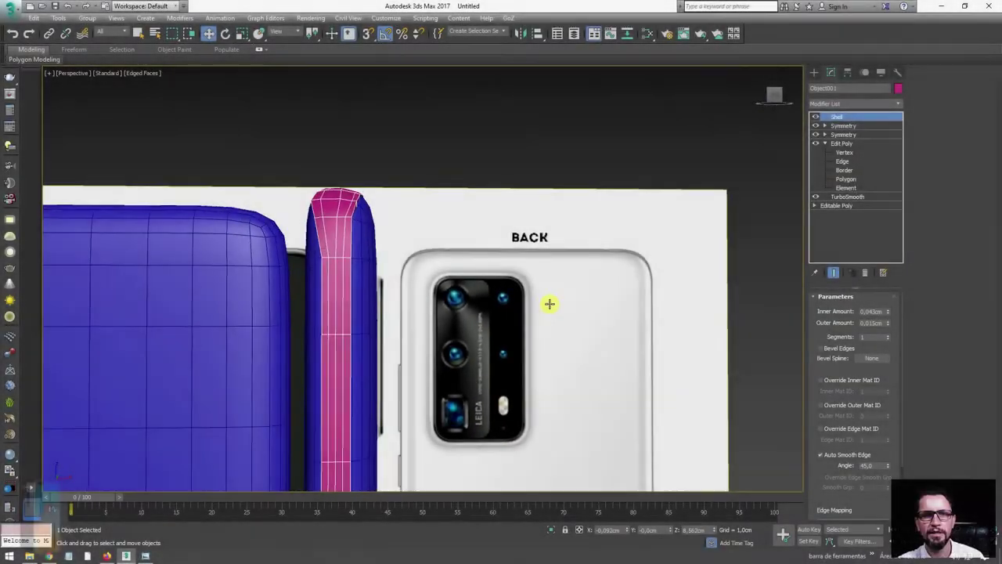
Step: Turn on Select Inner Faces in the pink frame's Shell modifier and orbit to inspect it
mouse_move(548, 302)
middle_mouse_down("alt")
mouse_move(582, 314)
mouse_move(570, 317)
middle_mouse_up("alt")
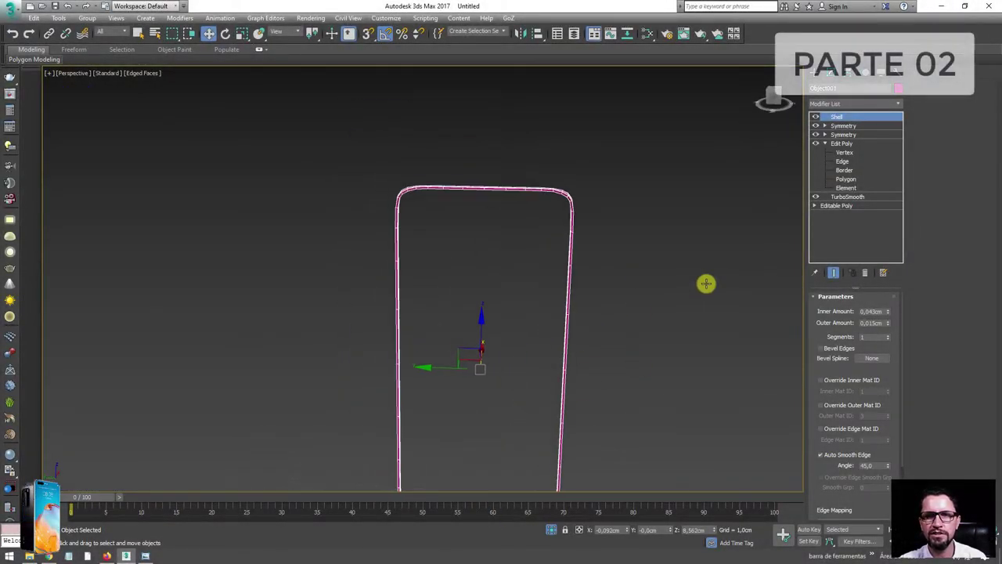
scroll(819, 444, "down", 3)
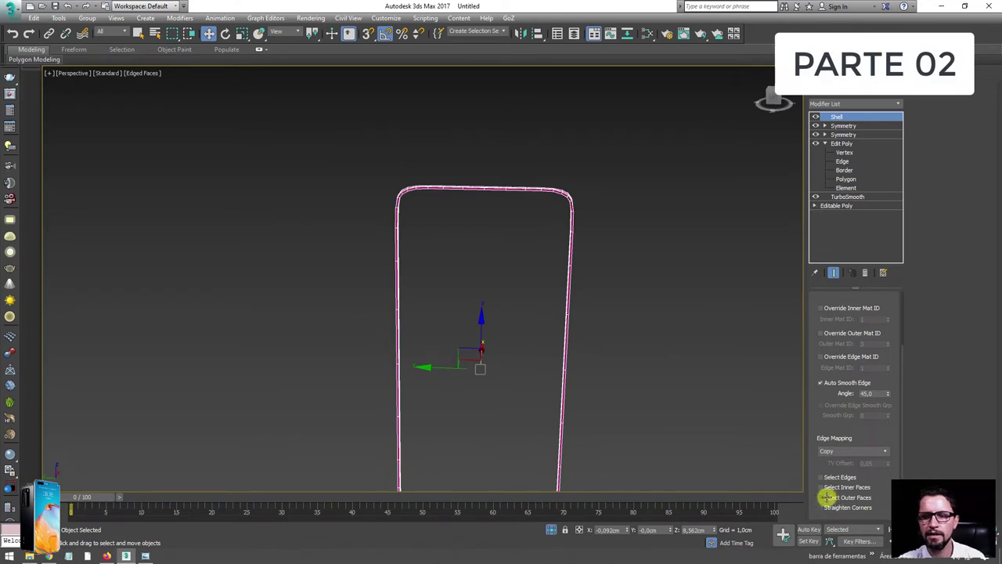
left_click(835, 486)
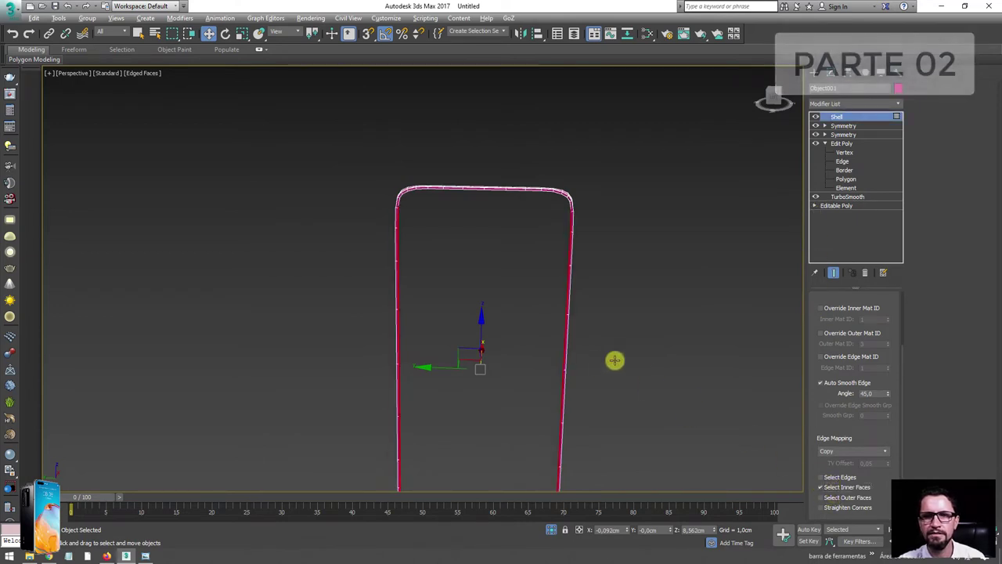
mouse_move(616, 358)
middle_mouse_down("alt")
mouse_move(657, 349)
mouse_move(549, 368)
mouse_move(548, 246)
middle_mouse_up("alt")
scroll(546, 238, "up", 2)
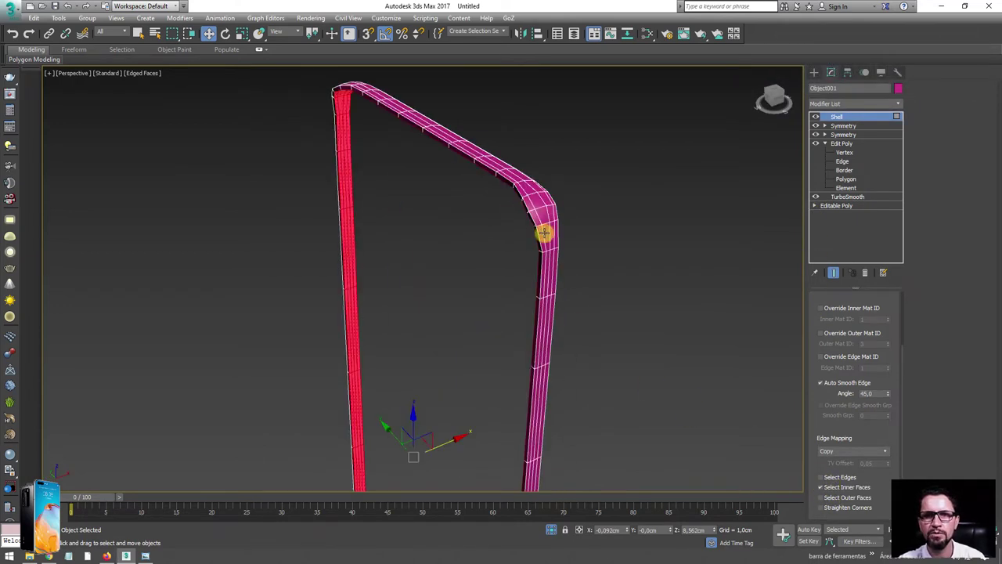
scroll(543, 231, "up", 2)
Step: Add an Edit Poly modifier on top of the pink frame's Shell modifier
left_click(895, 104)
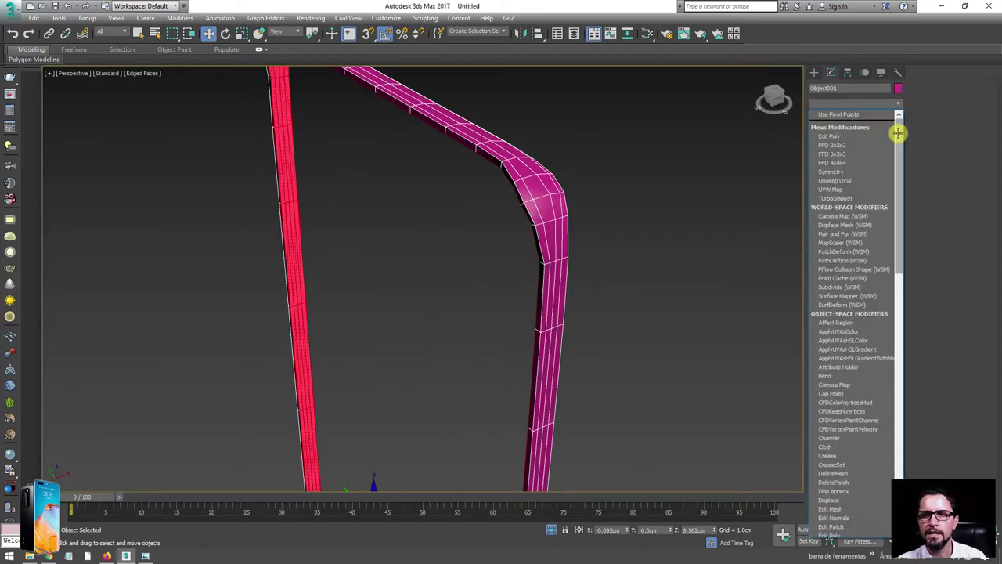
left_click_drag(897, 133, 897, 290)
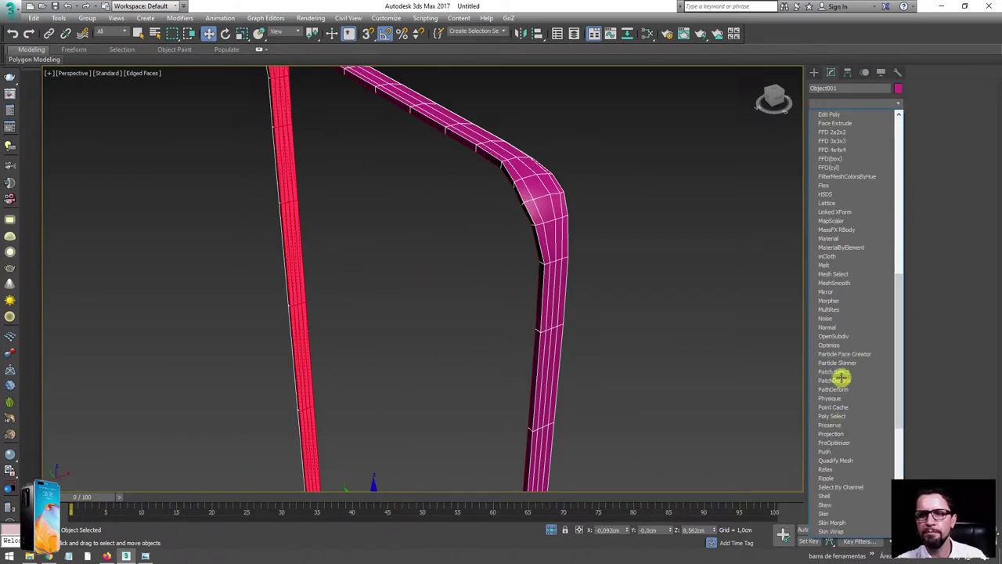
scroll(844, 259, "up", 2)
scroll(843, 194, "up", 1)
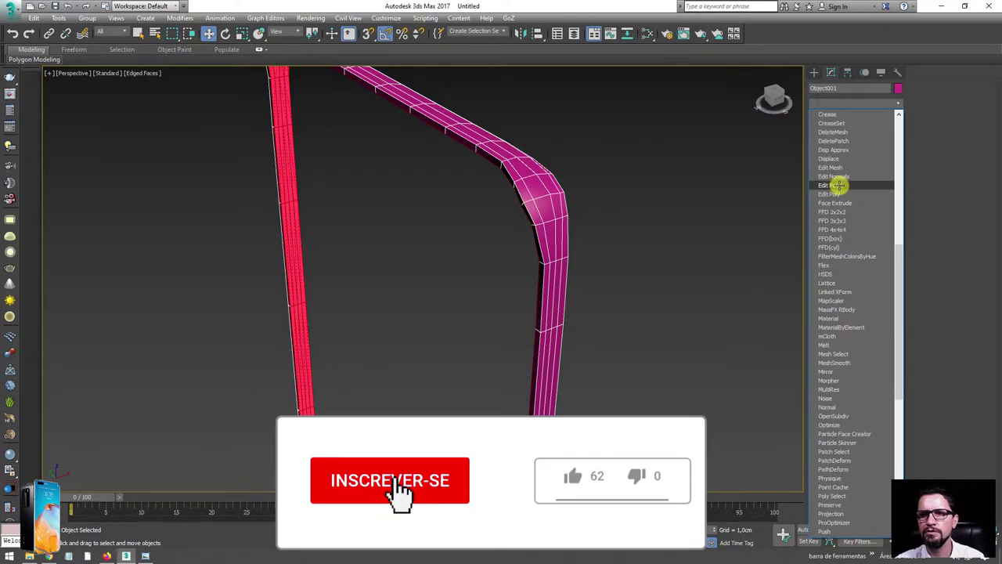
left_click(843, 186)
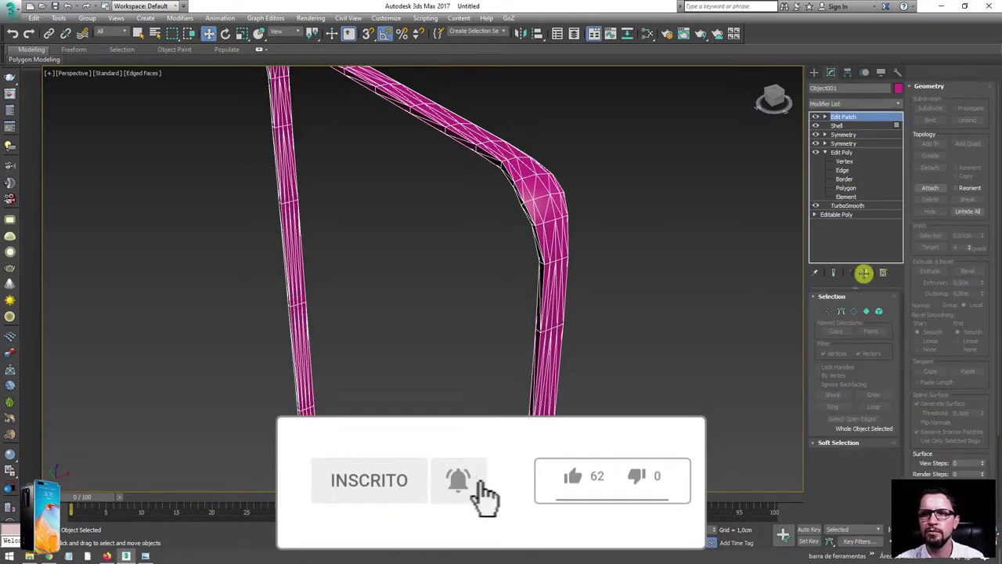
left_click(896, 104)
left_click_drag(897, 113, 898, 170)
scroll(866, 241, "down", 5)
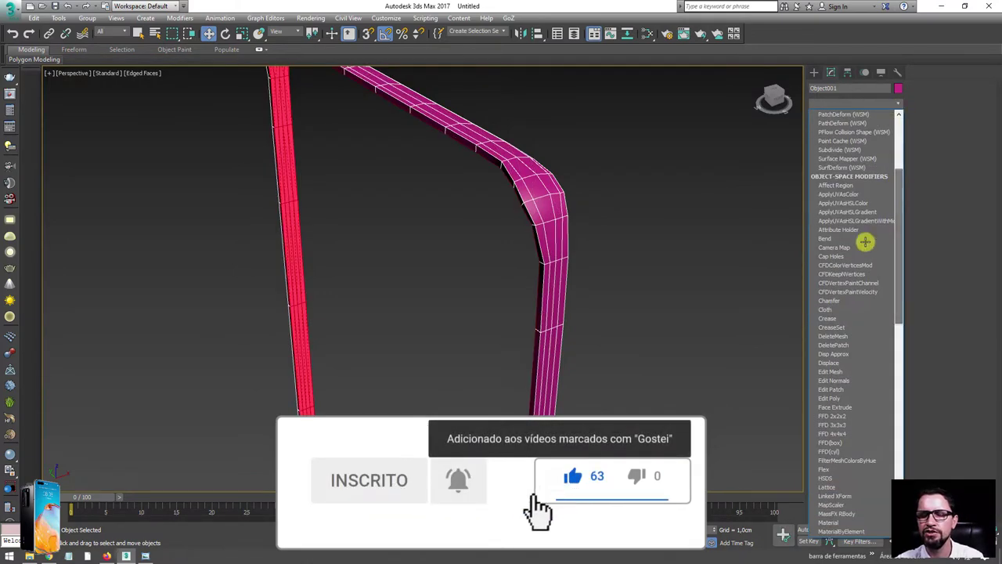
scroll(850, 336, "down", 5)
left_click(839, 392)
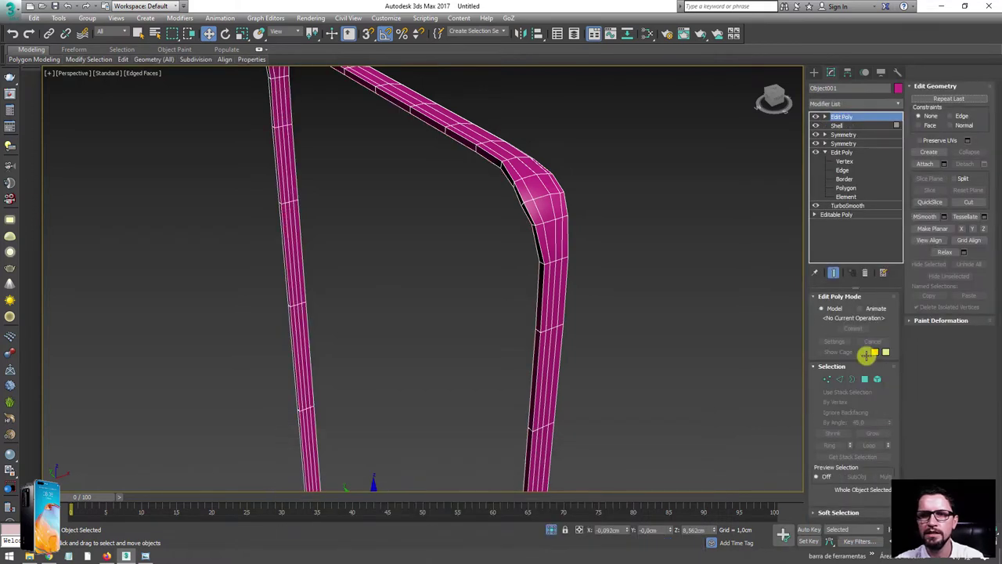
Step: In isolation, delete the frame's 192 selected inner polygons, then exit Polygon mode and end isolation
left_click(864, 379)
key("ctrl+a")
key("z")
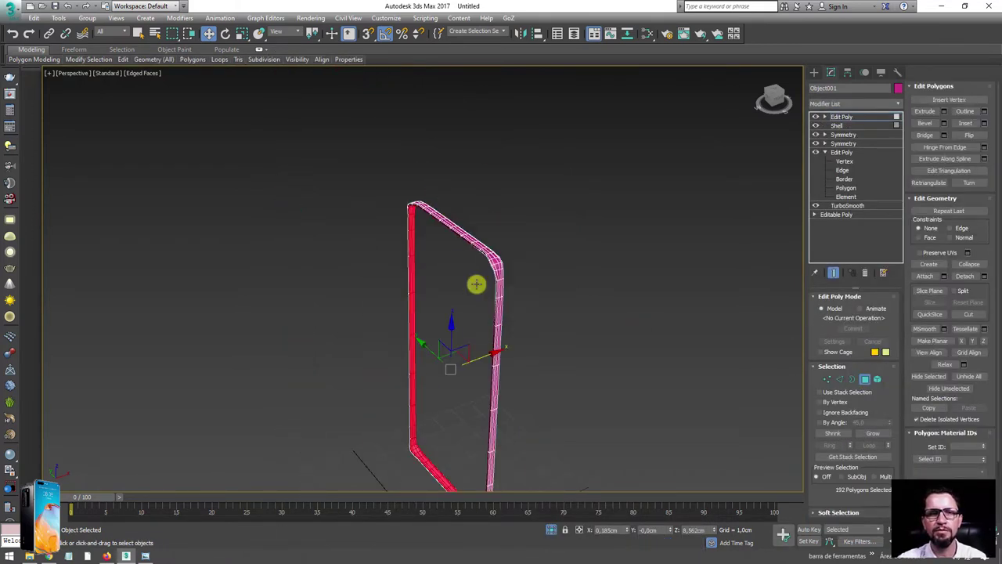
key("Delete")
mouse_move(447, 335)
middle_mouse_down("alt")
mouse_move(462, 273)
mouse_move(540, 277)
mouse_move(508, 217)
mouse_move(487, 212)
mouse_move(564, 191)
middle_mouse_up("alt")
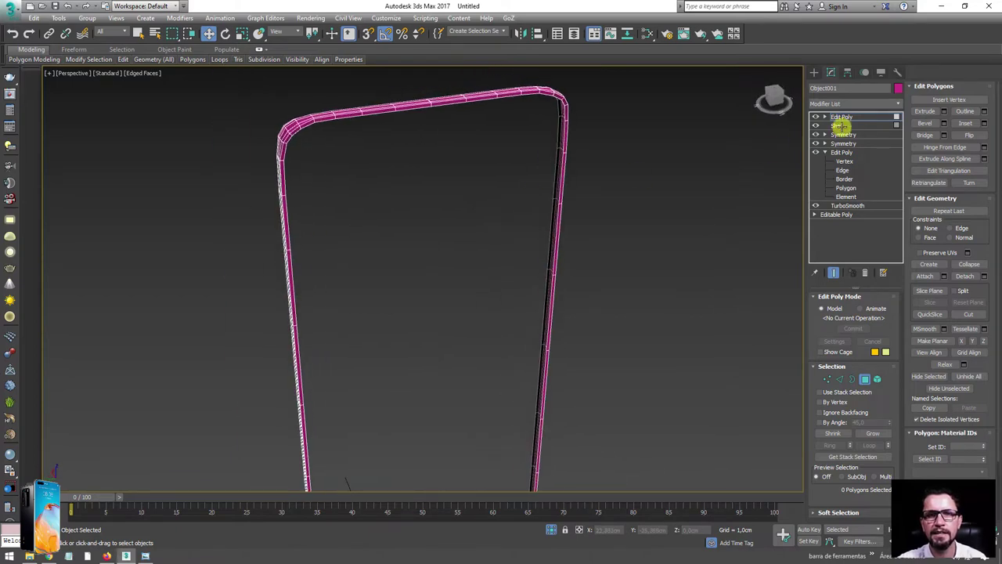
left_click(840, 119)
left_click(552, 530)
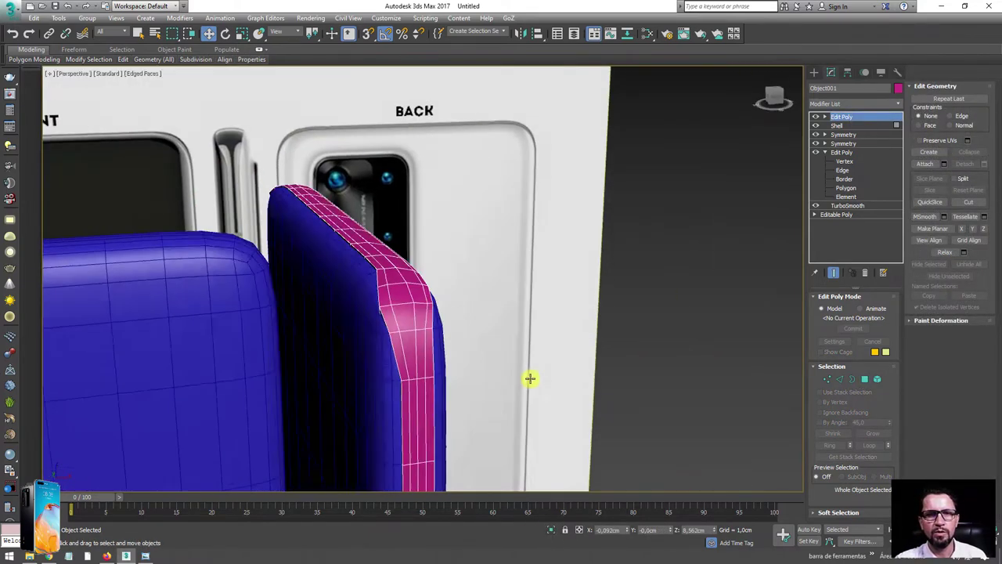
middle_click_drag(530, 378, 606, 293, "alt")
scroll(622, 271, "up", 2)
scroll(620, 271, "up", 3)
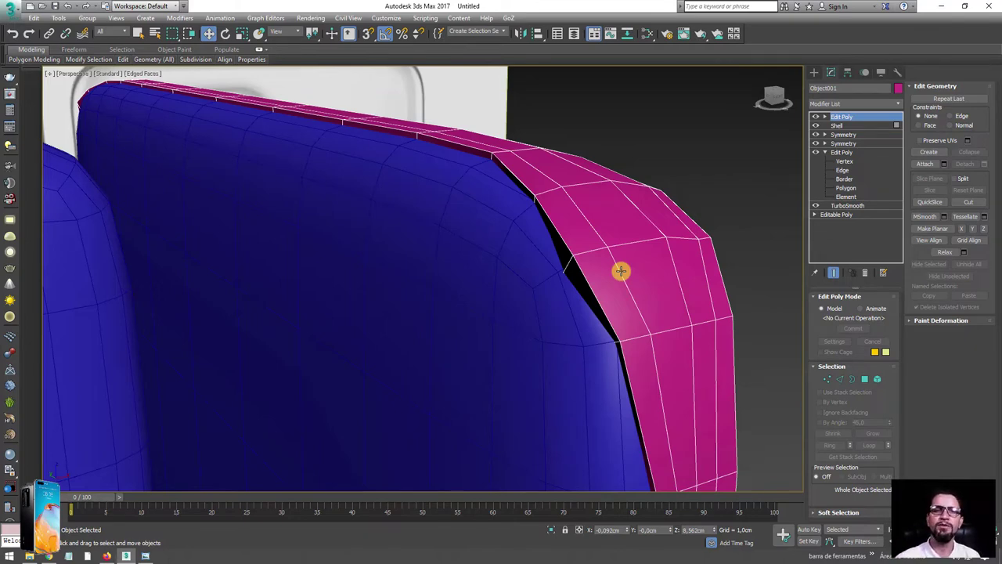
scroll(459, 299, "down", 5)
scroll(462, 297, "down", 5)
scroll(459, 305, "down", 3)
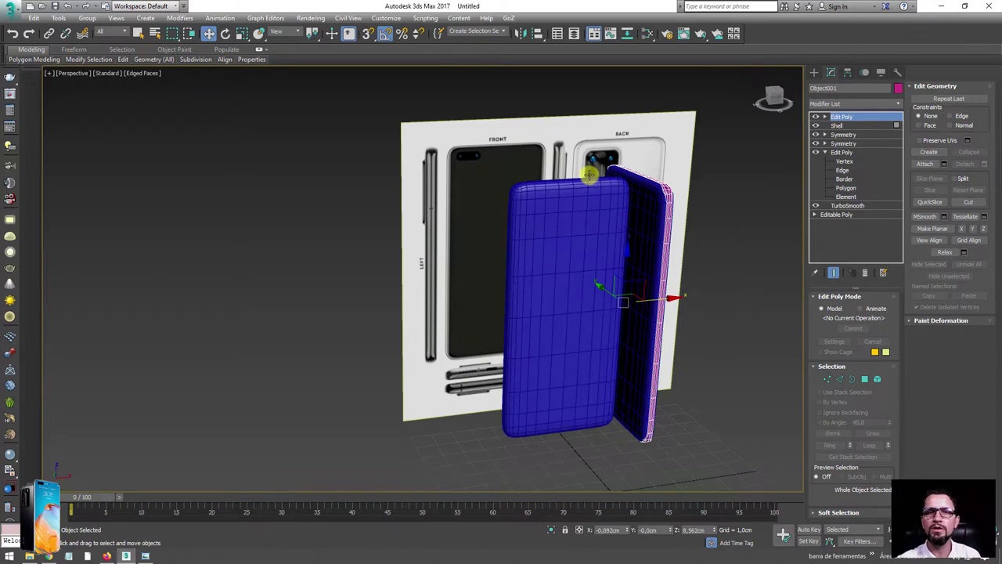
middle_click_drag(590, 166, 559, 216, "alt")
scroll(563, 216, "up", 4)
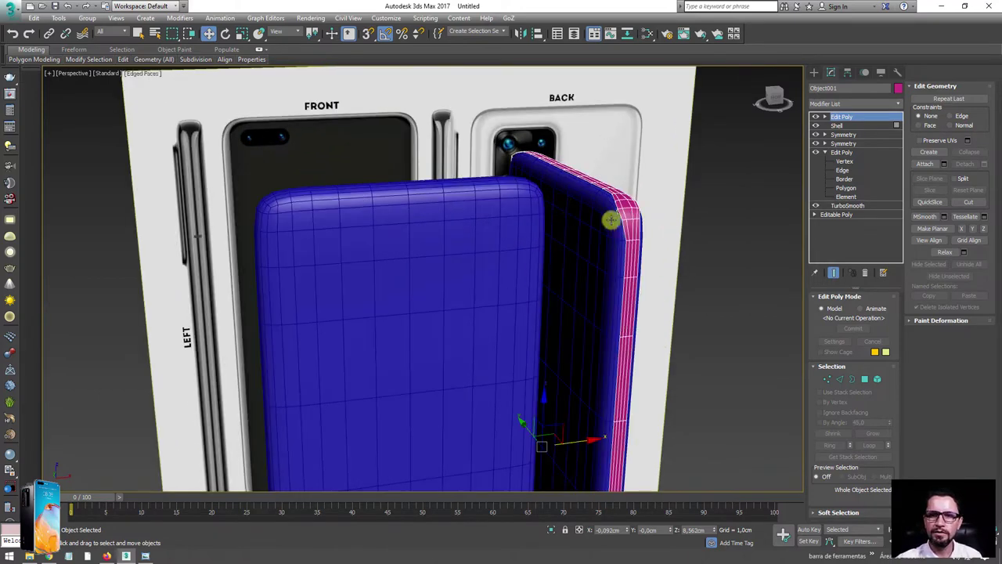
scroll(610, 220, "up", 3)
scroll(629, 210, "up", 2)
mouse_move(624, 228)
middle_mouse_down("alt")
mouse_move(706, 210)
mouse_move(717, 240)
middle_mouse_up("alt")
Step: Select two rim edges on the pink frame and expand them into a ring
left_click(840, 379)
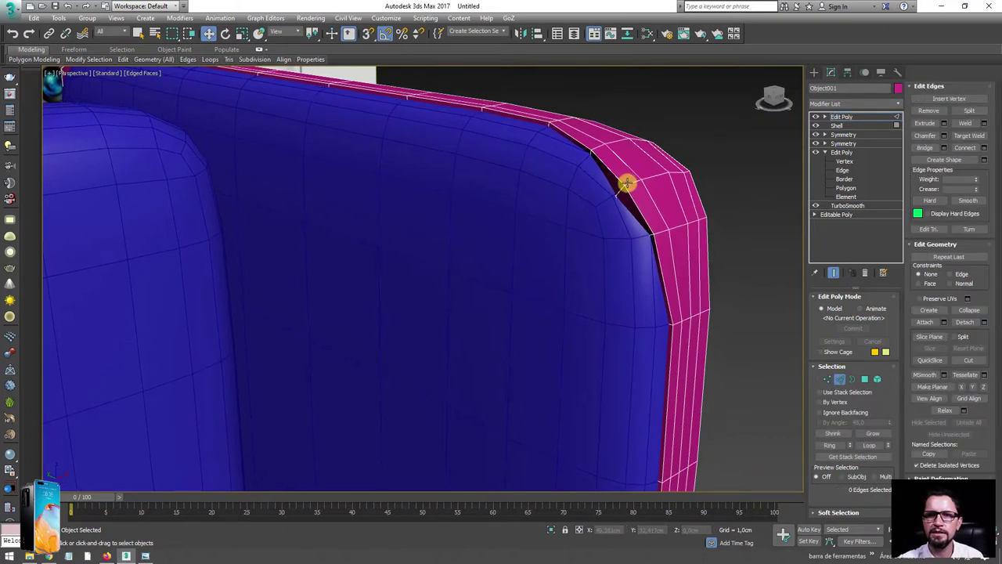
scroll(615, 192, "up", 3)
left_click(603, 202)
scroll(612, 212, "down", 4)
middle_click_drag(615, 217, 666, 212, "alt")
left_click(666, 213, "ctrl")
left_click(830, 443)
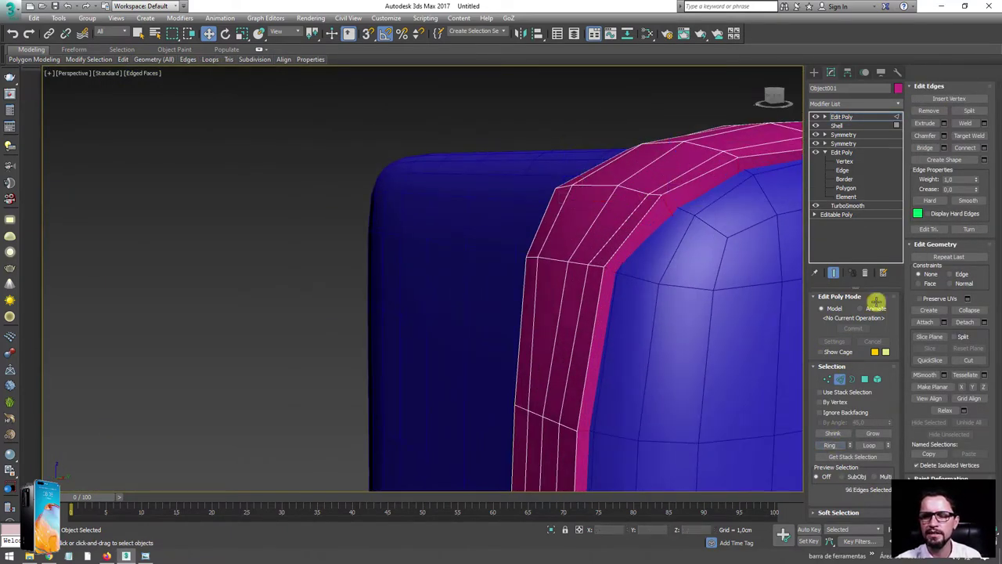
Step: Connect the ring with 2 new edge loops pinched to 61 and commit
left_click(984, 147)
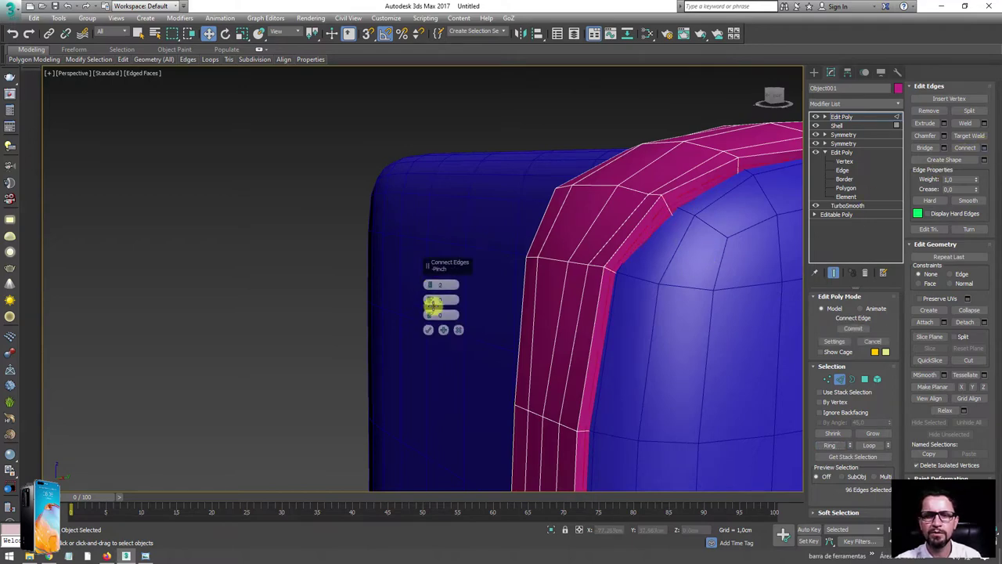
mouse_move(510, 289)
middle_mouse_down("alt")
mouse_move(559, 253)
mouse_move(590, 266)
middle_mouse_up("alt")
key("F3")
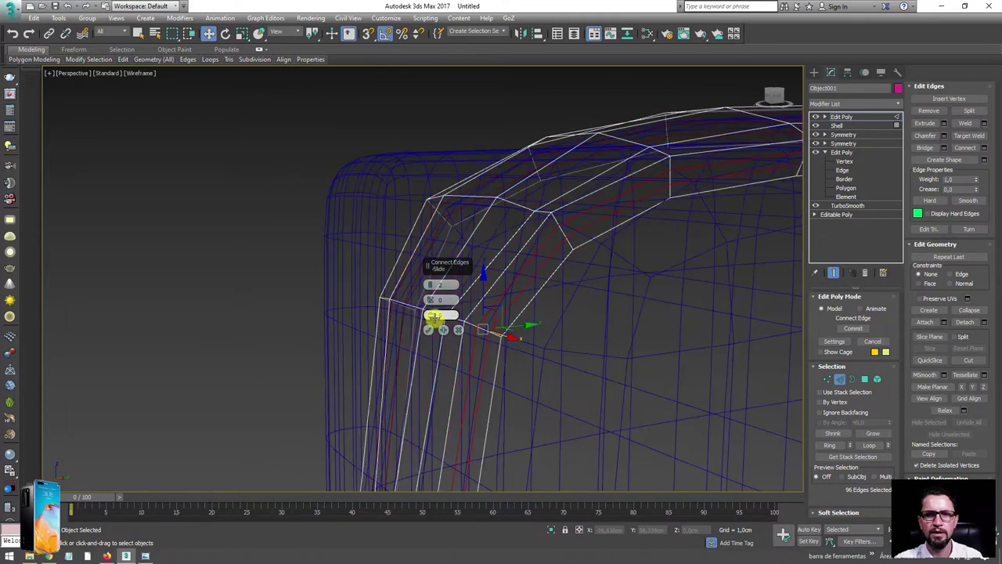
left_click_drag(433, 300, 431, 163)
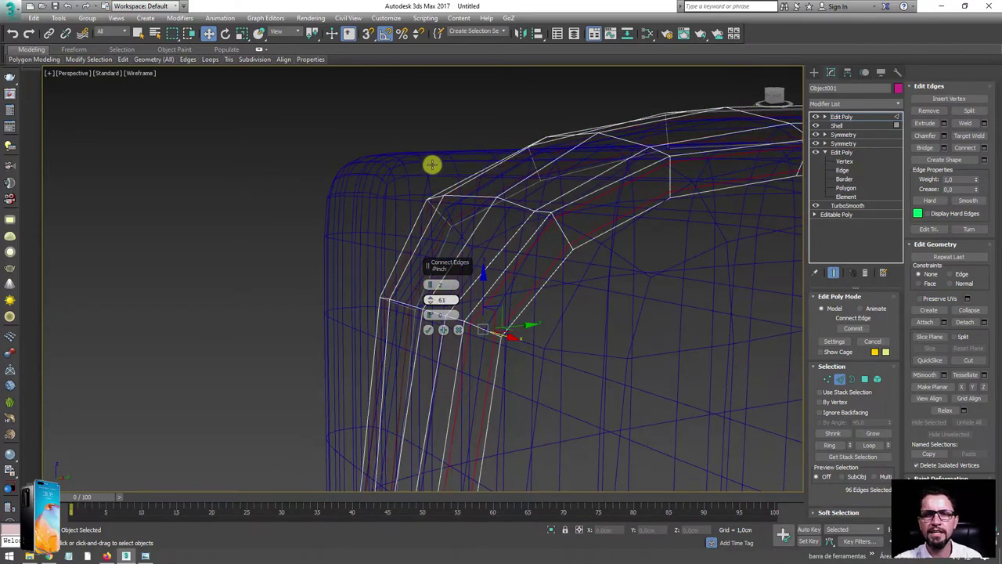
left_click(428, 329)
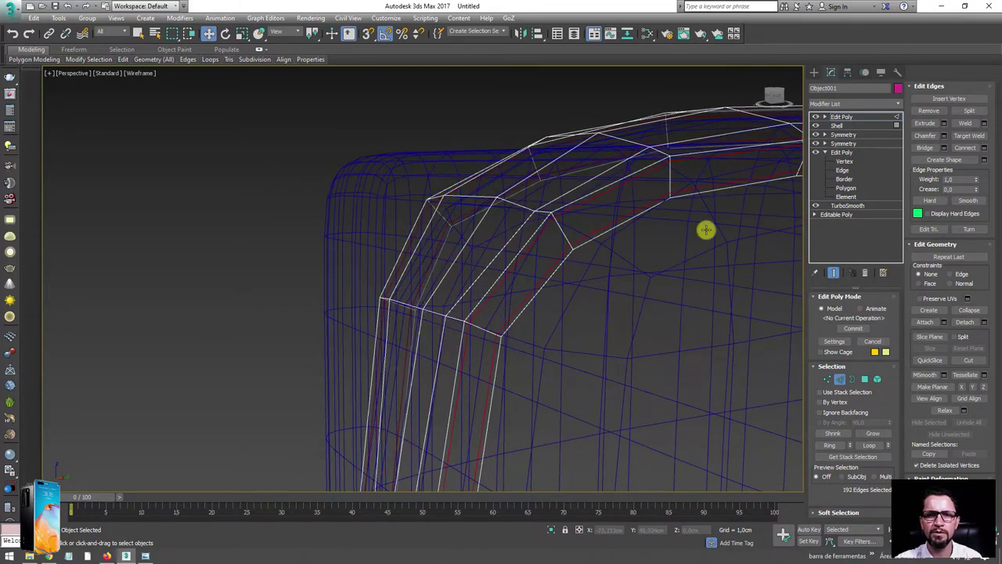
left_click(850, 116)
left_click(896, 104)
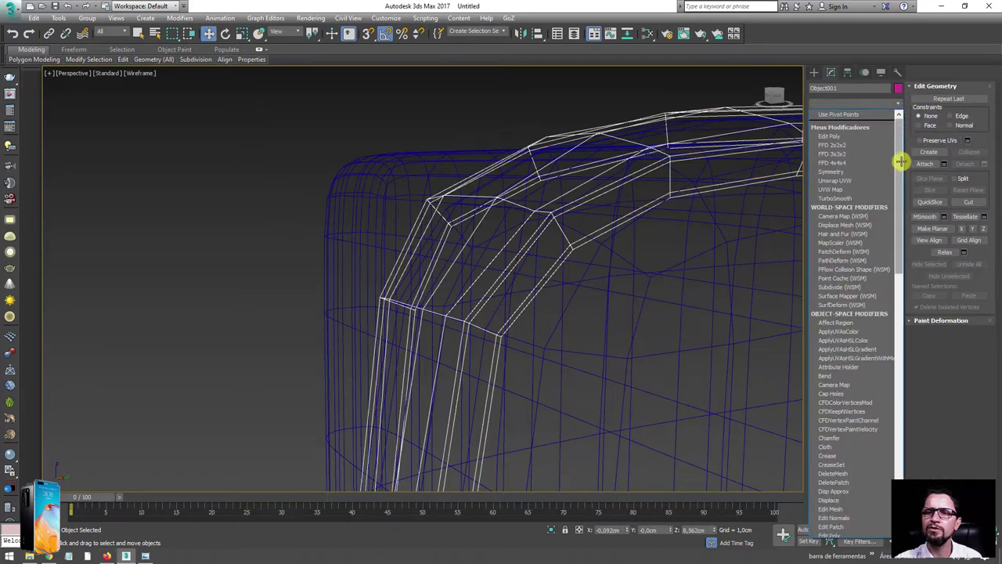
scroll(899, 180, "down", 2)
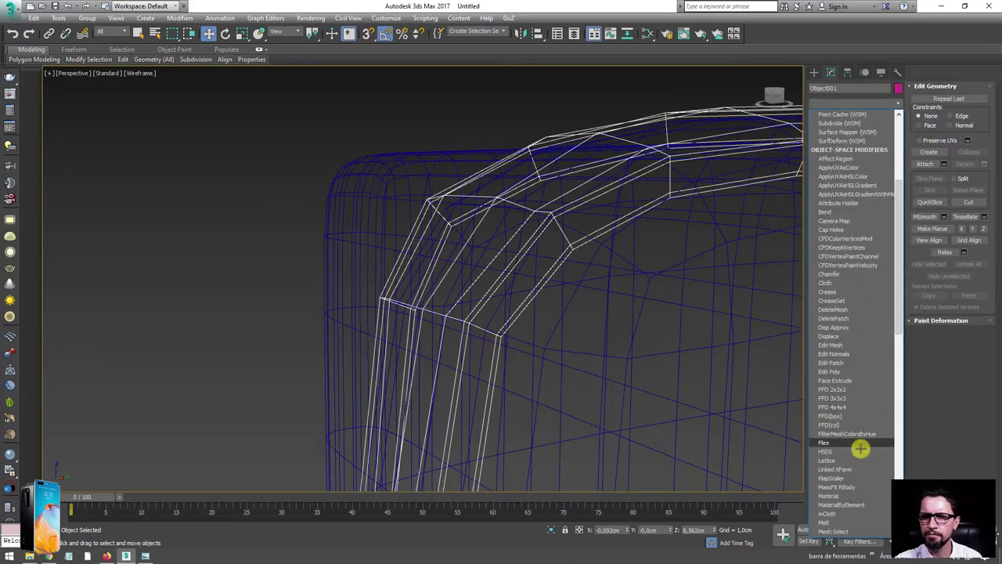
scroll(854, 422, "down", 5)
scroll(847, 387, "down", 6)
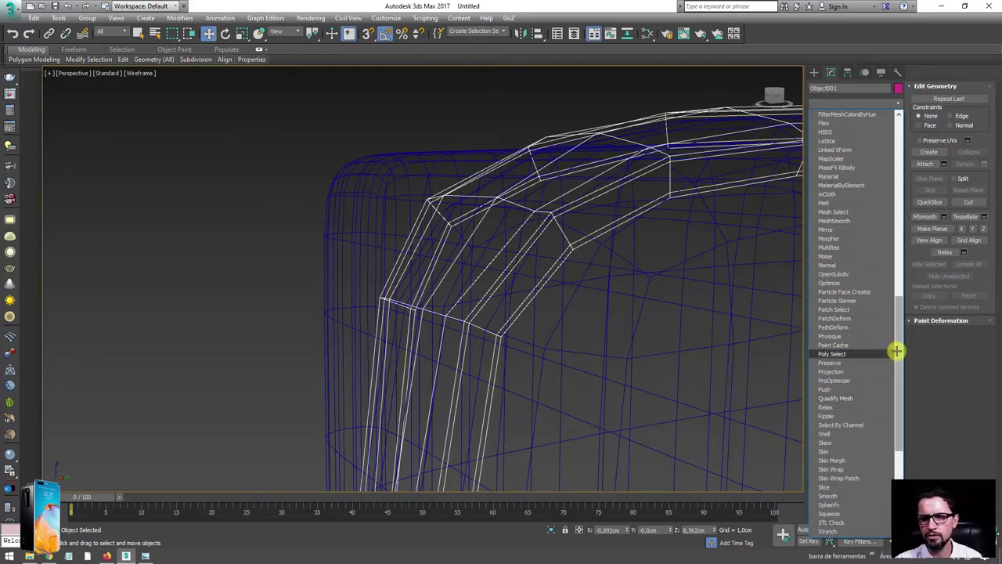
left_click_drag(895, 349, 897, 454)
left_click(856, 382)
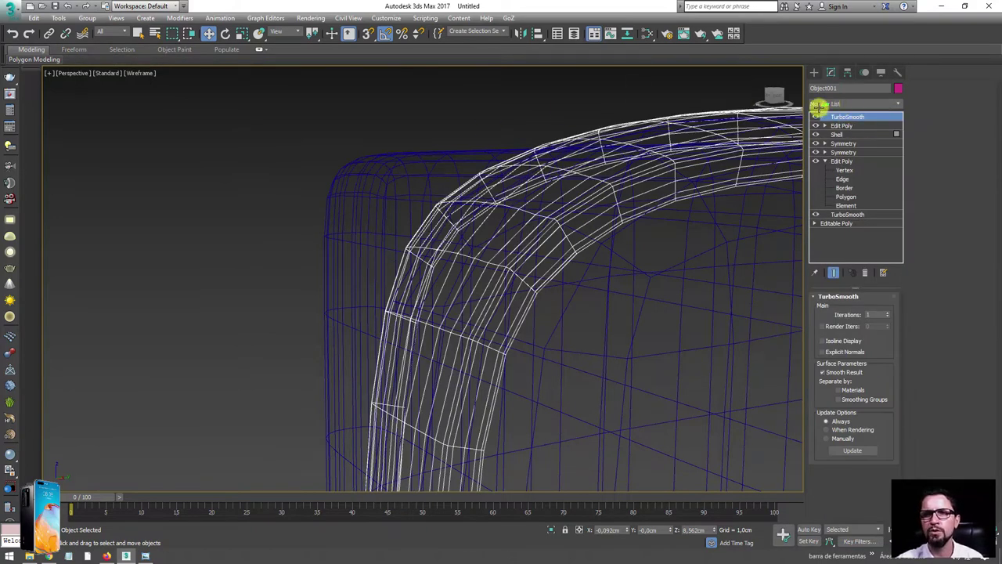
mouse_move(603, 170)
middle_mouse_down("alt")
mouse_move(558, 205)
mouse_move(647, 227)
mouse_move(666, 246)
mouse_move(601, 244)
middle_mouse_up("alt")
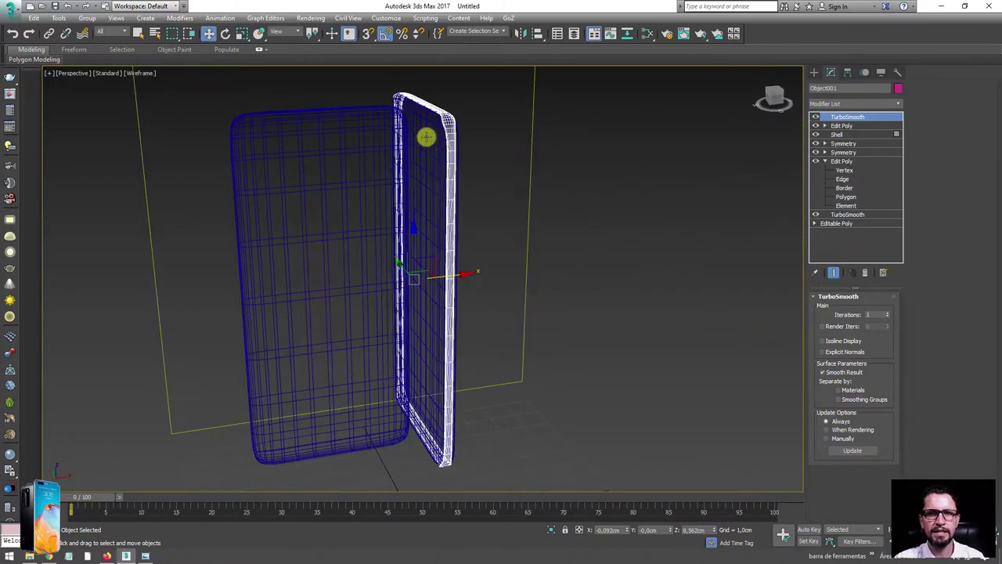
middle_click_drag(425, 137, 474, 184)
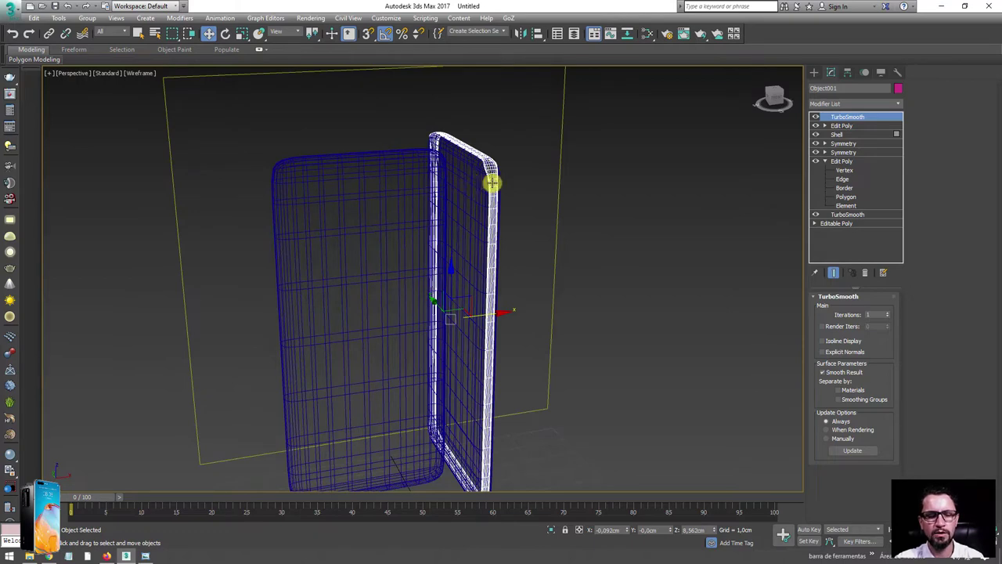
scroll(490, 189, "up", 5)
key("F3")
mouse_move(494, 188)
middle_mouse_down()
mouse_move(514, 181)
mouse_move(596, 210)
middle_mouse_up()
key("F4")
scroll(583, 200, "up", 3)
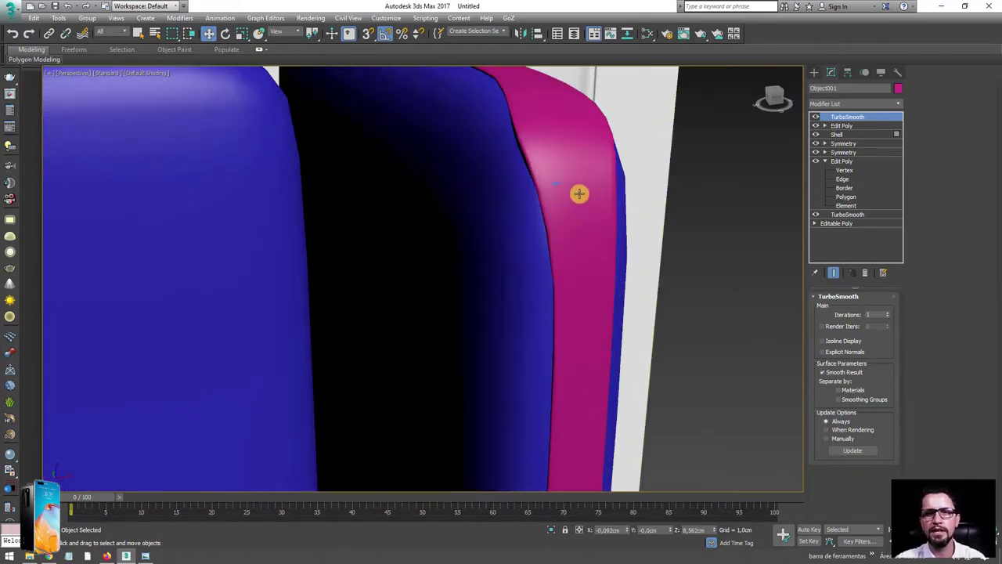
scroll(580, 193, "down", 5)
middle_click_drag(548, 212, 579, 222, "alt")
scroll(577, 258, "up", 4)
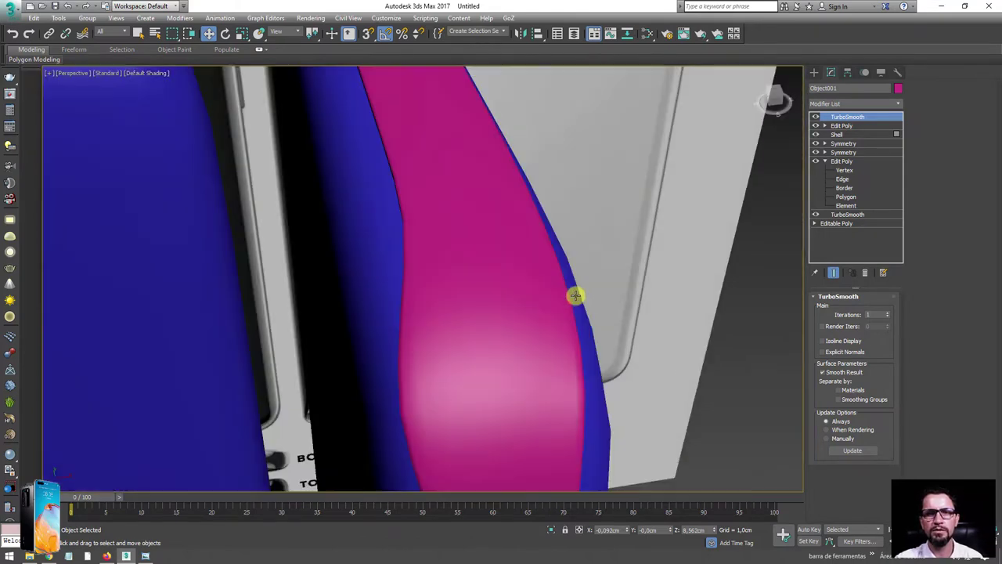
middle_click_drag(575, 292, 540, 296, "alt")
mouse_move(190, 278)
middle_mouse_down("alt")
mouse_move(481, 222)
mouse_move(396, 245)
mouse_move(618, 181)
mouse_move(618, 243)
mouse_move(602, 244)
middle_mouse_up("alt")
scroll(366, 244, "down", 3)
scroll(611, 227, "up", 4)
scroll(521, 245, "down", 4)
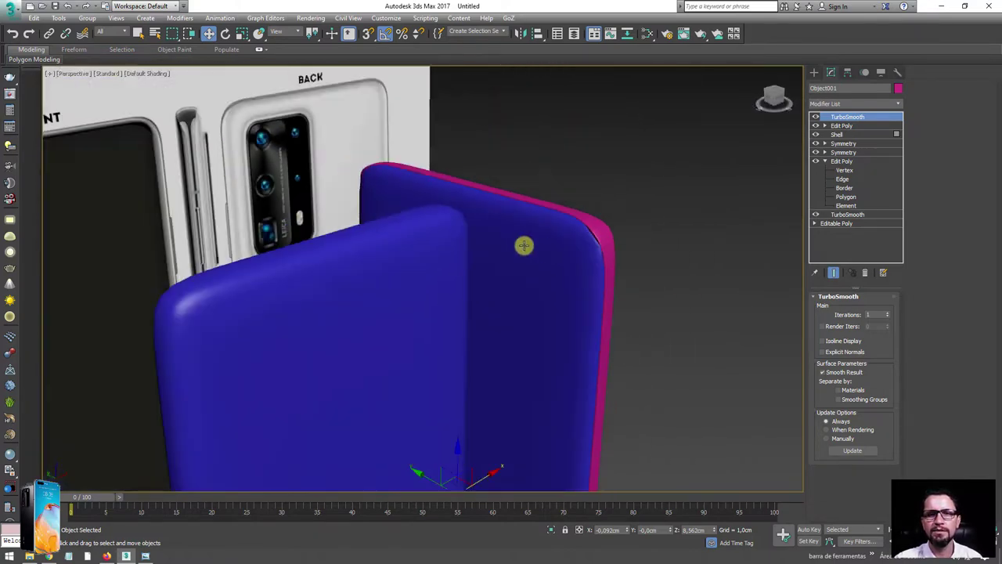
scroll(523, 172, "up", 3)
middle_click_drag(479, 148, 569, 211, "alt")
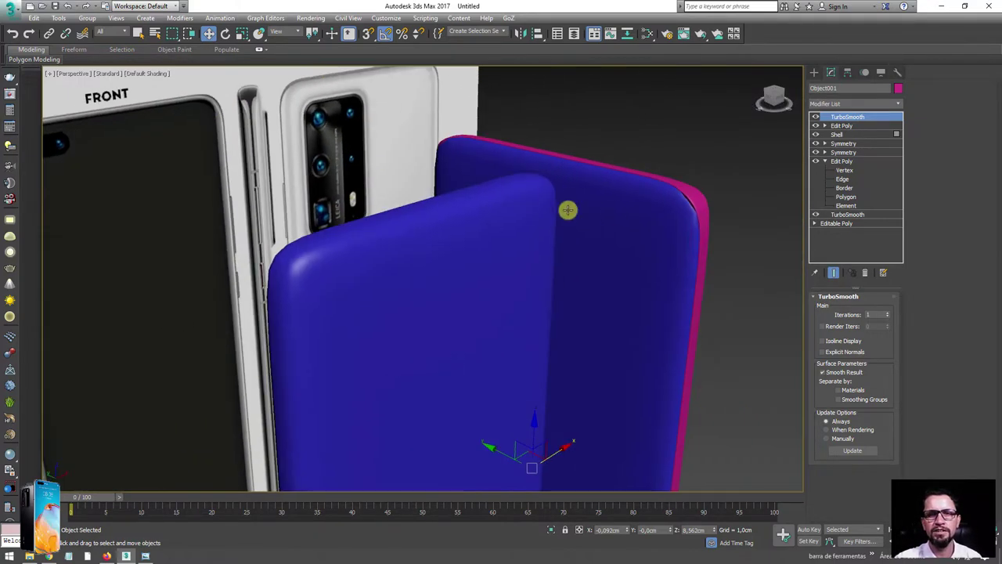
scroll(631, 212, "up", 1)
scroll(626, 205, "up", 2)
scroll(598, 231, "up", 2)
Step: Select the pink frame object instead of the blue body
left_click(595, 242)
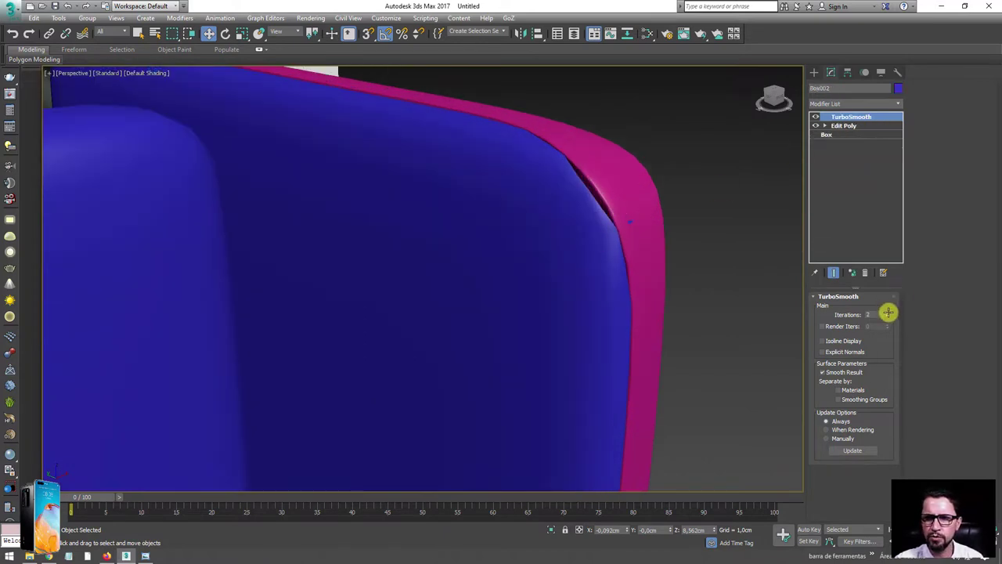
scroll(623, 234, "up", 1)
scroll(644, 226, "up", 2)
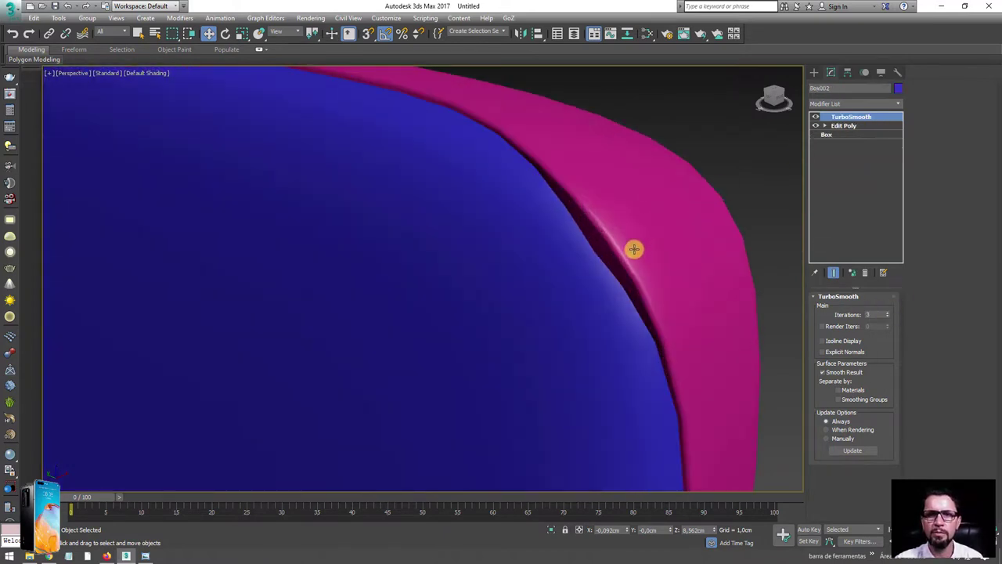
left_click(584, 216)
scroll(595, 238, "down", 2)
scroll(597, 243, "up", 1)
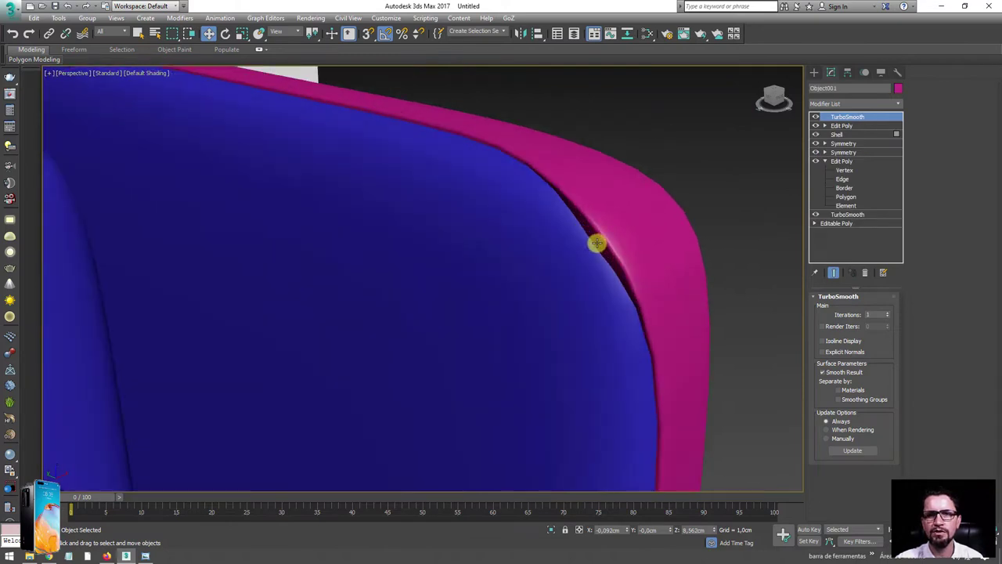
Step: Disable the frame's TurboSmooth and Shell, then enter Vertex level in the lower Edit Poly
left_click(816, 118)
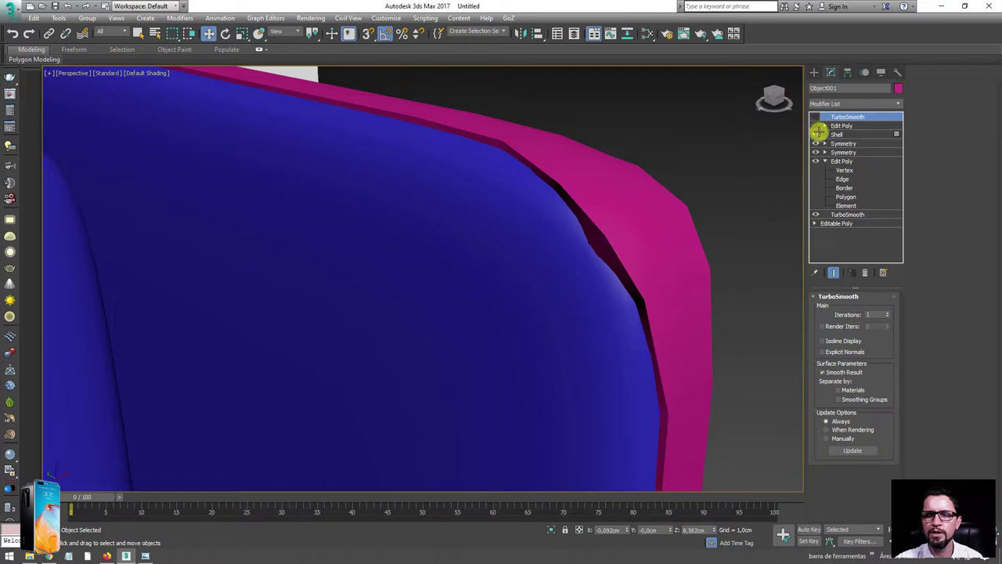
left_click(817, 135)
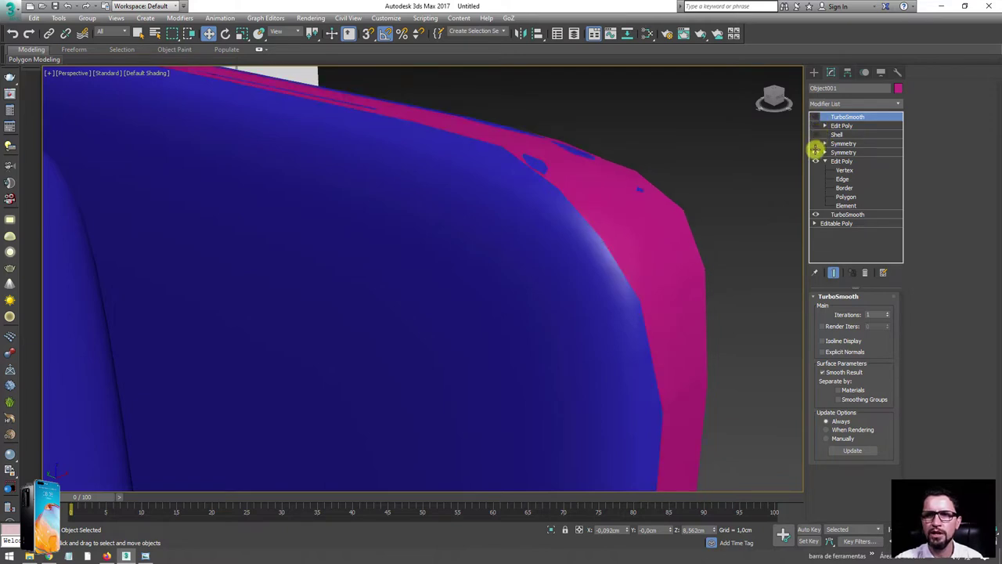
left_click(843, 170)
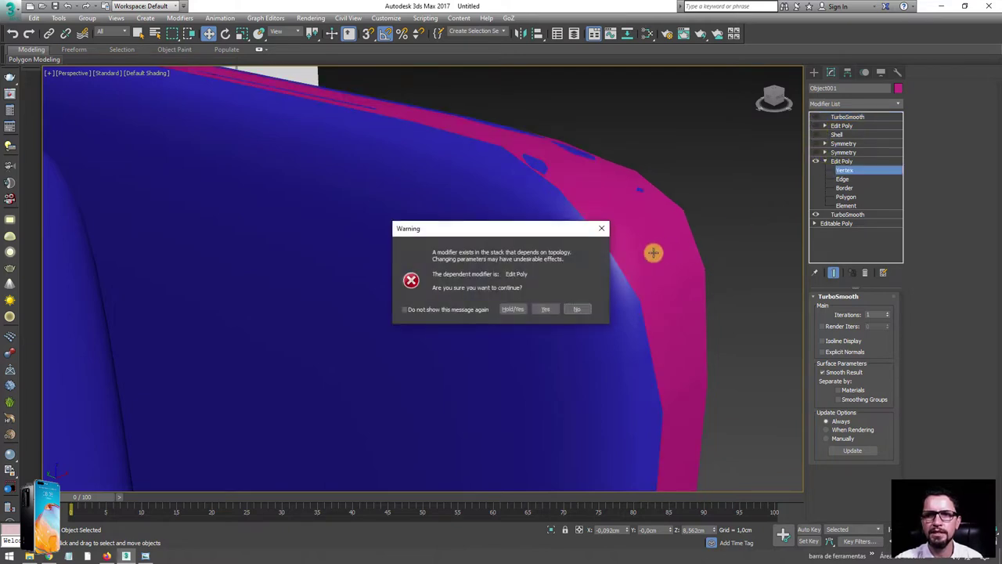
Step: Accept the topology warning, show edged faces, and select the frame's upper-right corner vertices
left_click(548, 308)
key("F4")
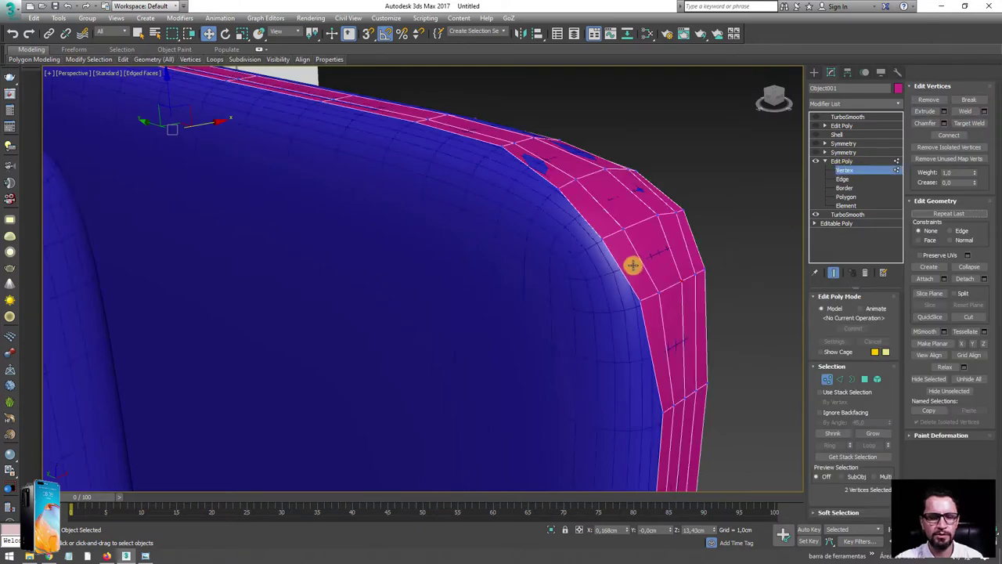
mouse_move(601, 241)
middle_mouse_down("alt")
mouse_move(626, 256)
mouse_move(656, 314)
middle_mouse_up("alt")
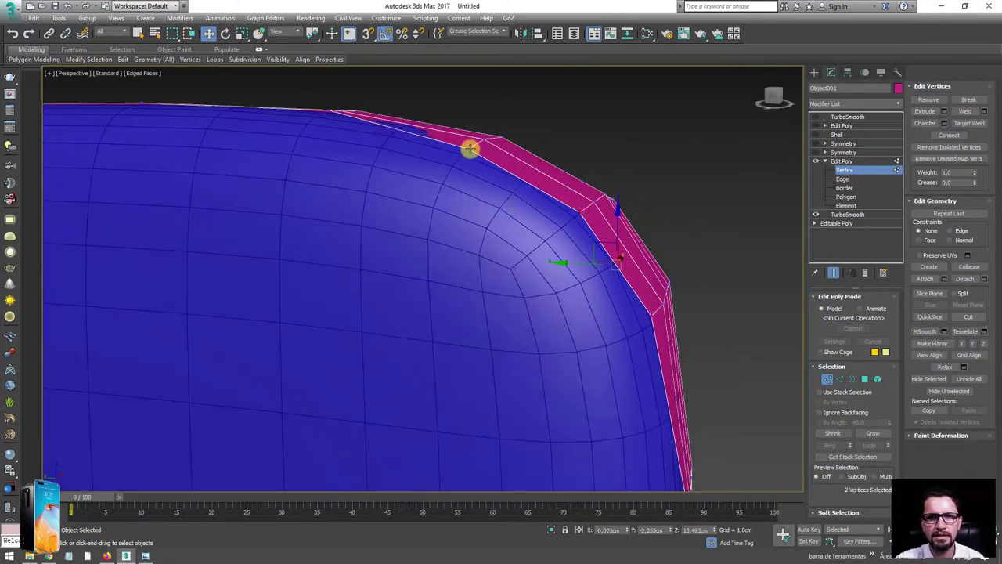
left_click(519, 206, "ctrl")
middle_click_drag(519, 206, 553, 195, "alt")
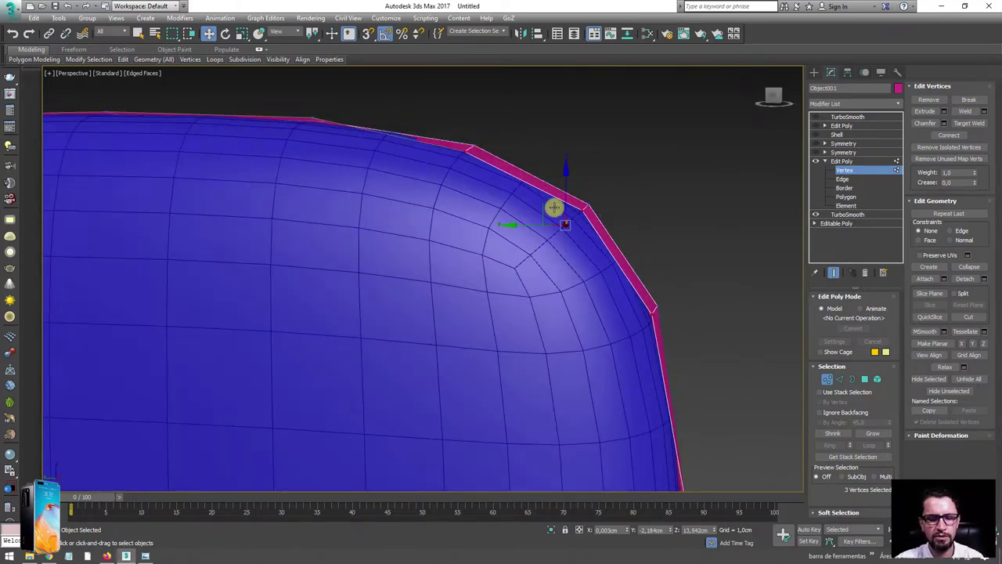
Step: In a wireframe Left view, move and scale the corner vertices toward the blue body
key("f")
scroll(481, 258, "up", 5)
scroll(494, 243, "down", 5)
key("l")
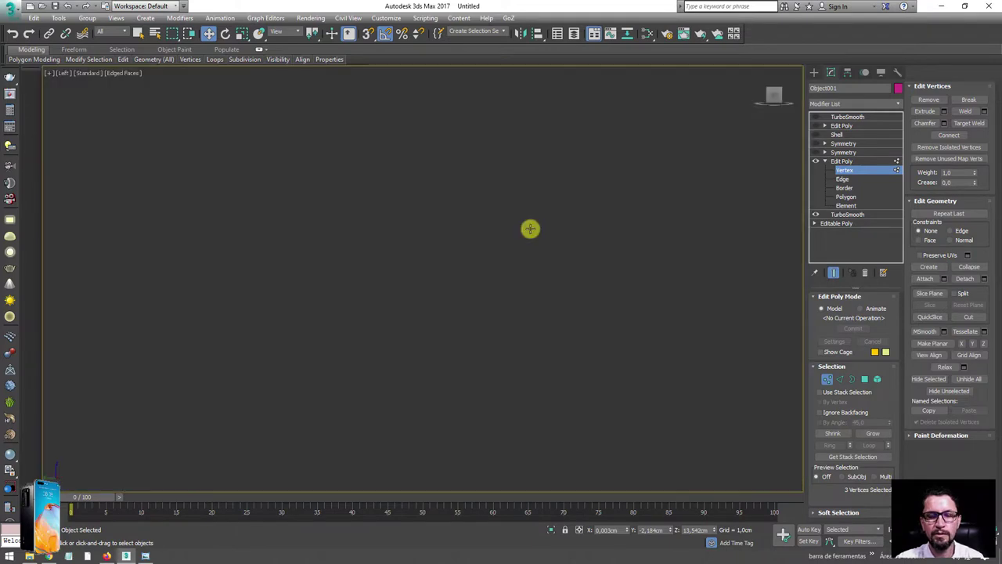
key("z")
key("F3")
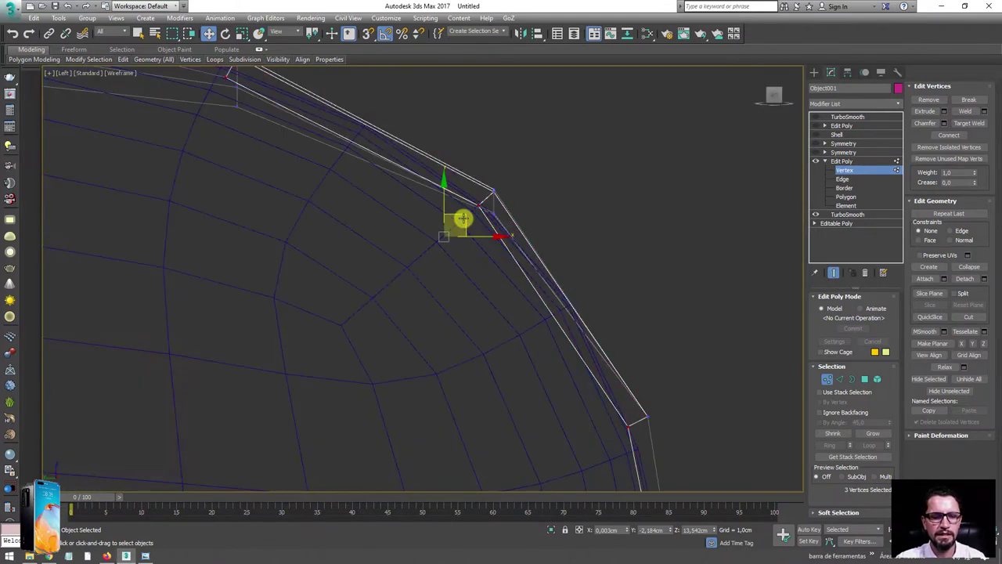
left_click_drag(462, 217, 451, 240)
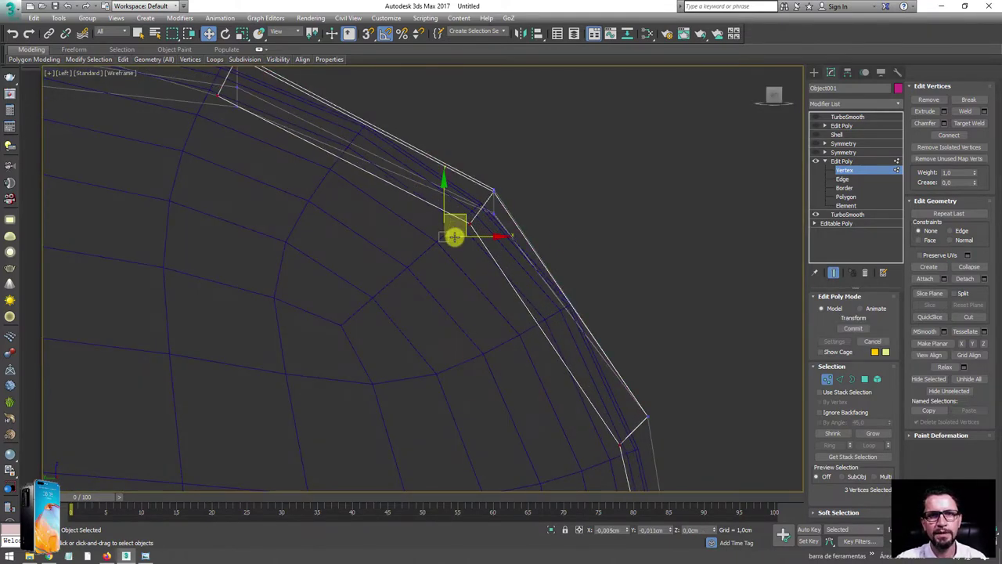
key("r")
mouse_move(447, 243)
left_mouse_down()
mouse_move(444, 255)
mouse_move(454, 233)
left_mouse_up()
key("w")
Step: Back in shaded Perspective, nudge vertex 67 slightly sideways and check the corner
key("p")
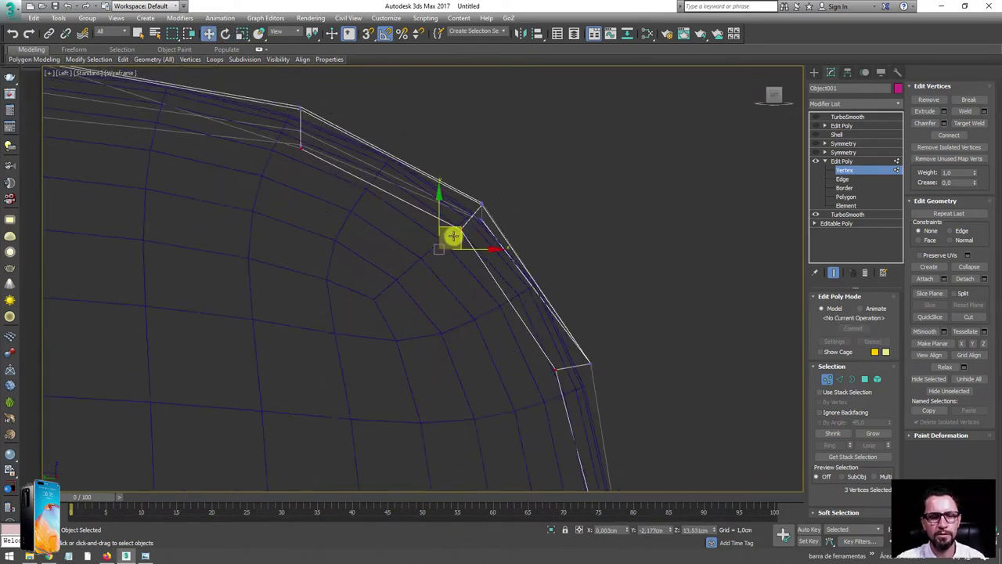
key("F3")
mouse_move(498, 239)
middle_mouse_down("alt")
mouse_move(598, 273)
mouse_move(512, 279)
mouse_move(544, 279)
middle_mouse_up("alt")
left_click(519, 267)
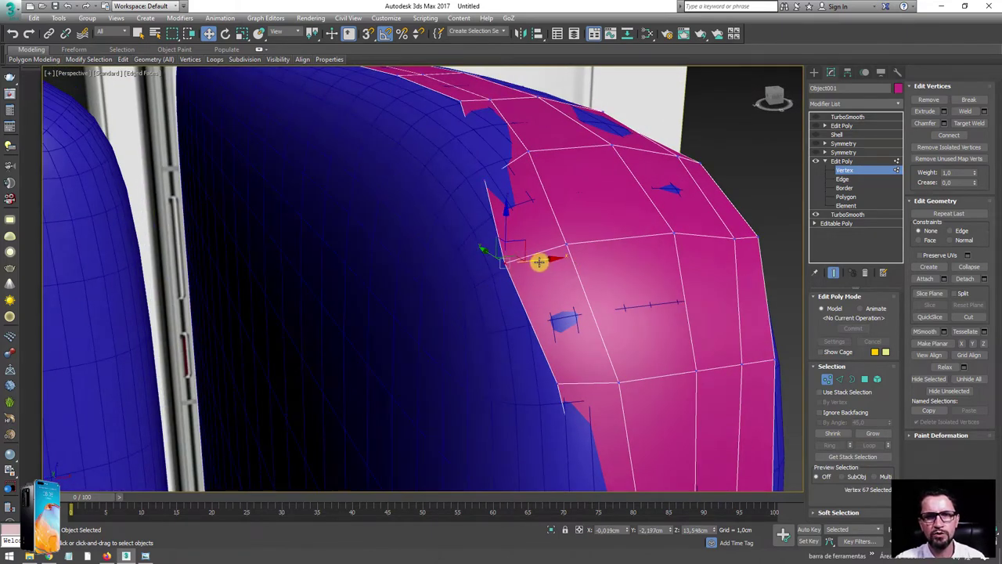
left_click_drag(538, 261, 553, 259)
mouse_move(552, 259)
middle_mouse_down("alt")
mouse_move(558, 302)
mouse_move(530, 141)
mouse_move(804, 144)
middle_mouse_up("alt")
Step: Step through both Symmetry modifiers past the warnings and re-enable the frame's Shell and TurboSmooth
left_click(848, 160)
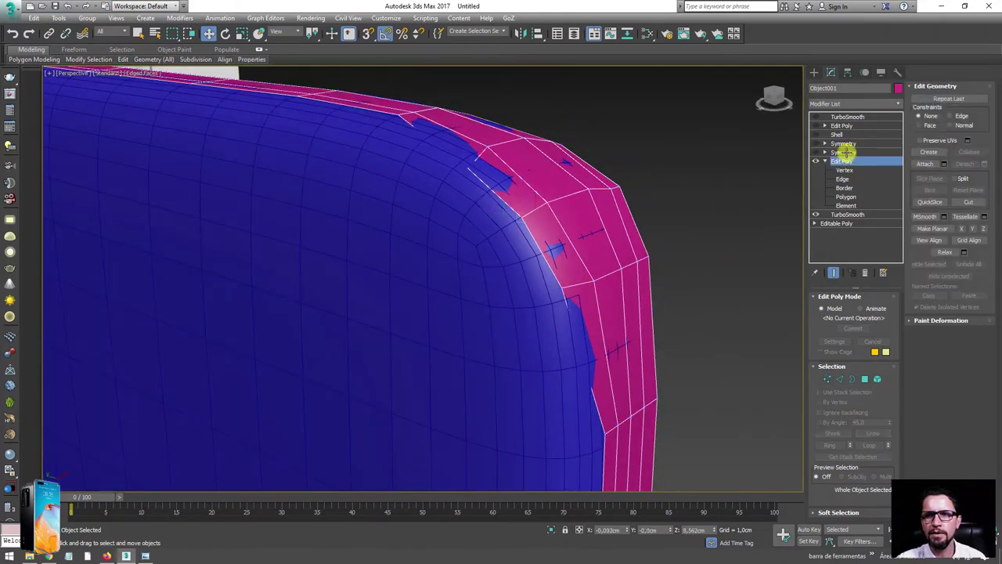
left_click(842, 152)
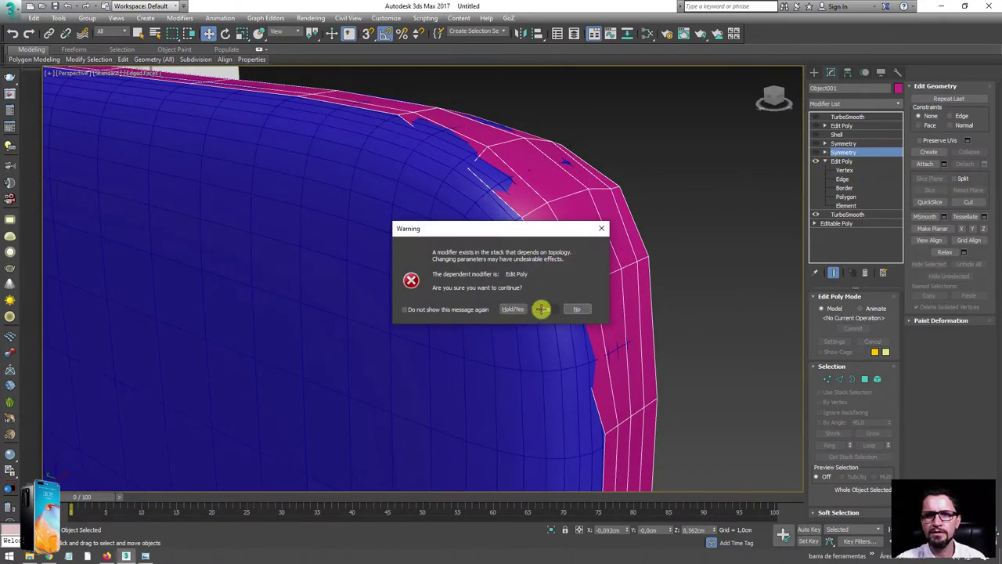
left_click(571, 308)
left_click(843, 143)
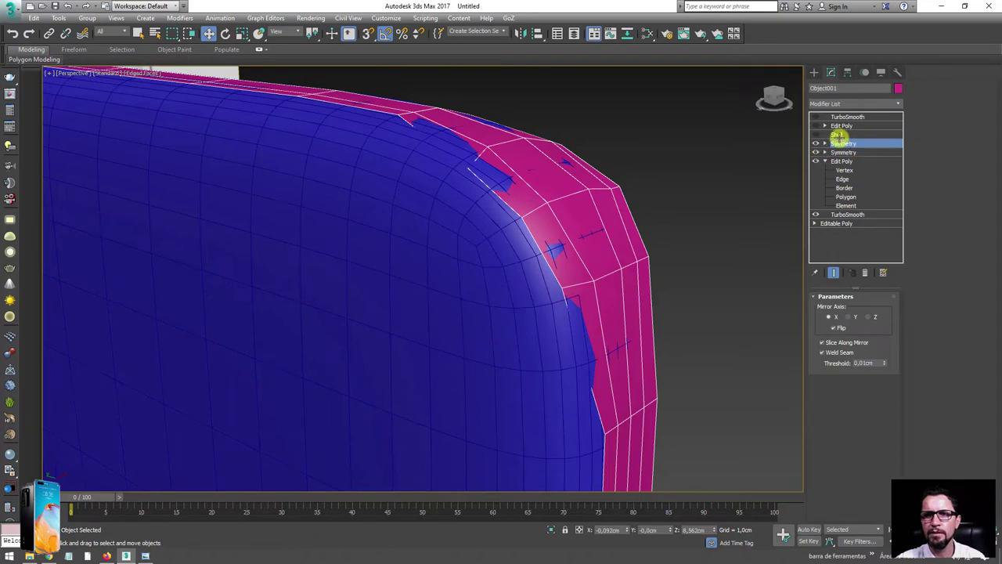
left_click(559, 306)
left_click(838, 135)
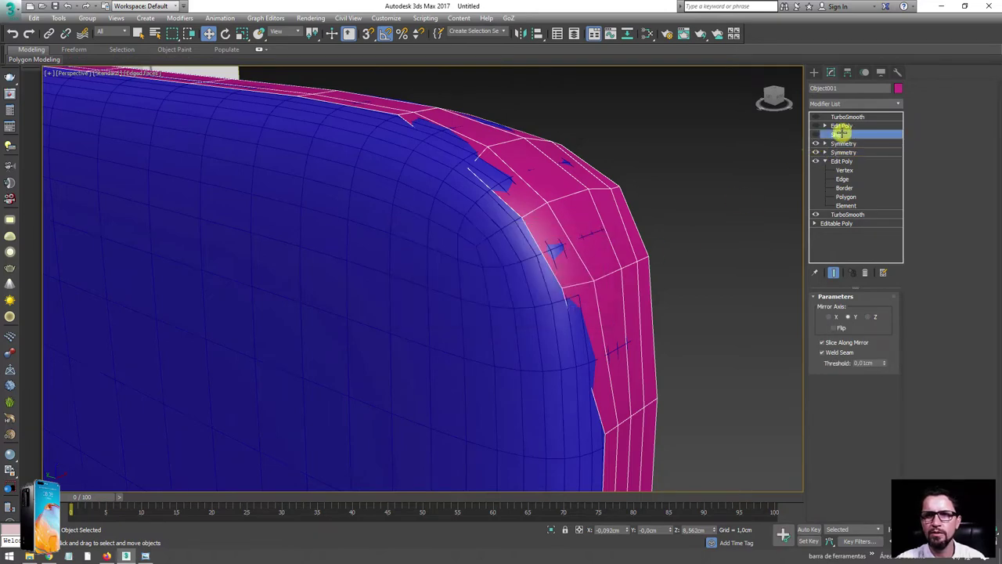
left_click(838, 126)
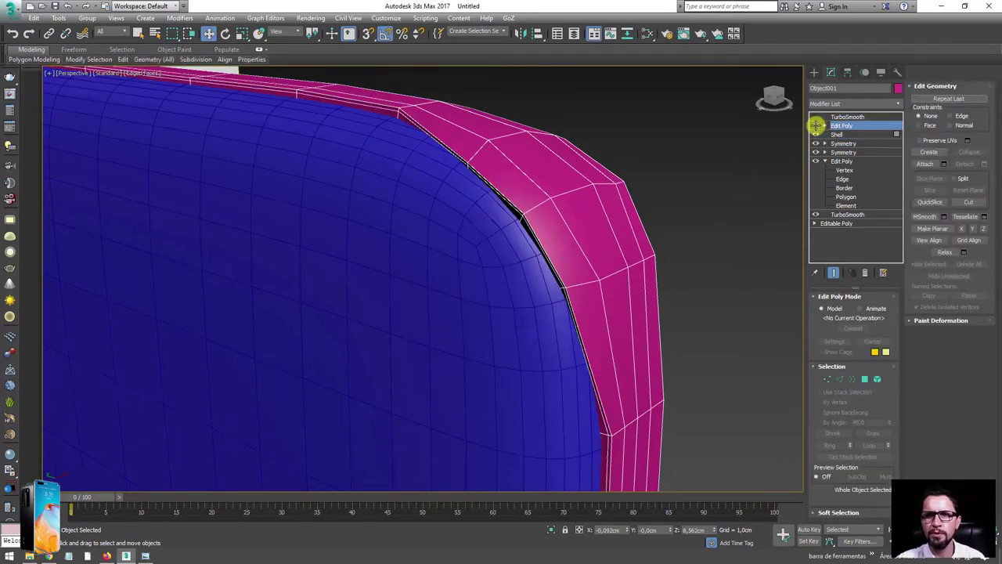
left_click(823, 117)
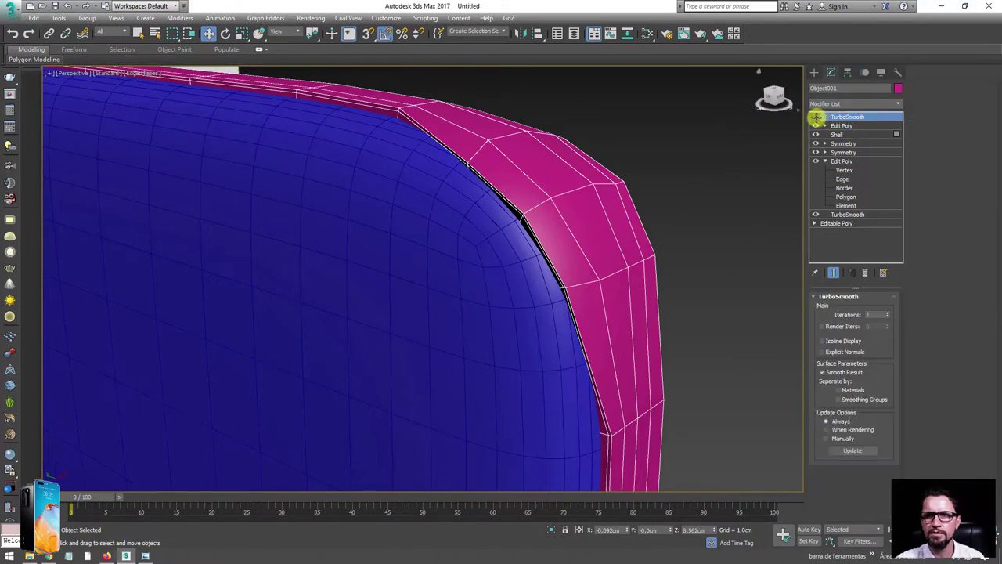
Step: Orbit around the smoothed frame corner to compare it with the body
scroll(552, 202, "down", 5)
mouse_move(577, 217)
middle_mouse_down("alt")
mouse_move(604, 224)
mouse_move(492, 251)
mouse_move(381, 236)
middle_mouse_up("alt")
scroll(381, 237, "up", 3)
scroll(409, 195, "up", 3)
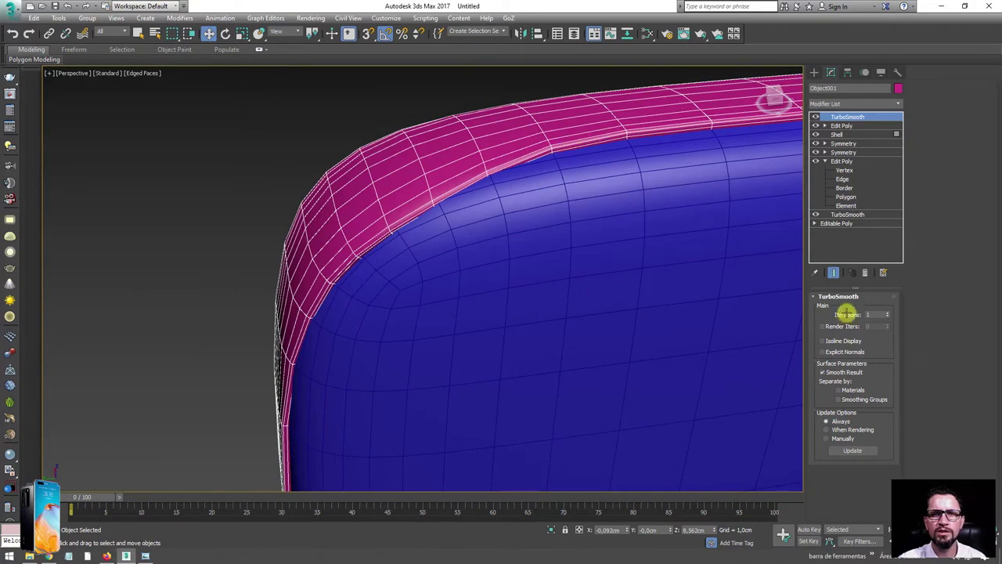
scroll(606, 217, "down", 4)
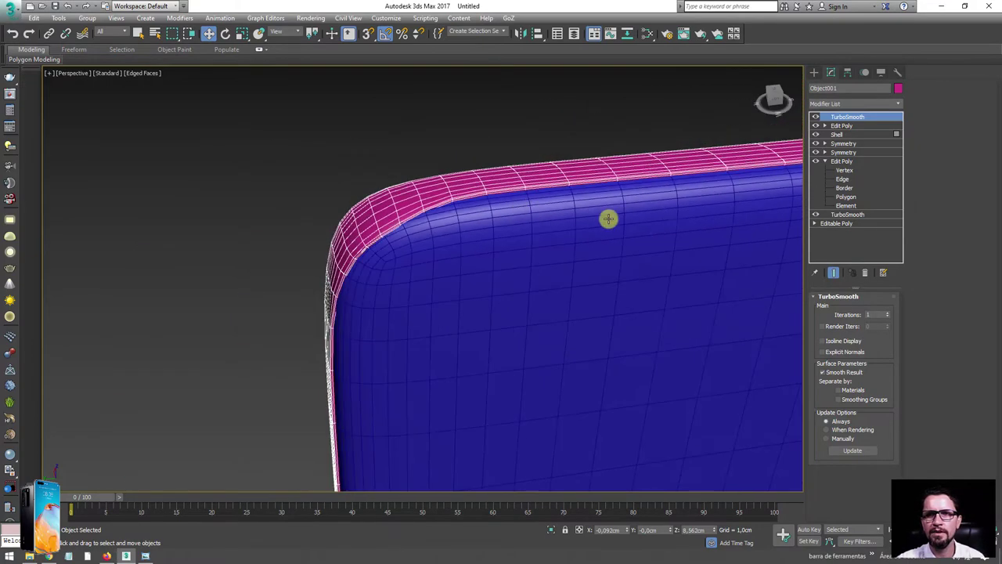
mouse_move(606, 216)
middle_mouse_down("alt")
mouse_move(590, 233)
mouse_move(631, 253)
mouse_move(760, 199)
mouse_move(602, 217)
mouse_move(650, 196)
middle_mouse_up("alt")
Step: Toggle the frame's TurboSmooth on and off to compare raw and smoothed rims, leaving it off
left_click(815, 116)
mouse_move(470, 258)
middle_mouse_down("alt")
mouse_move(398, 308)
mouse_move(452, 259)
middle_mouse_up("alt")
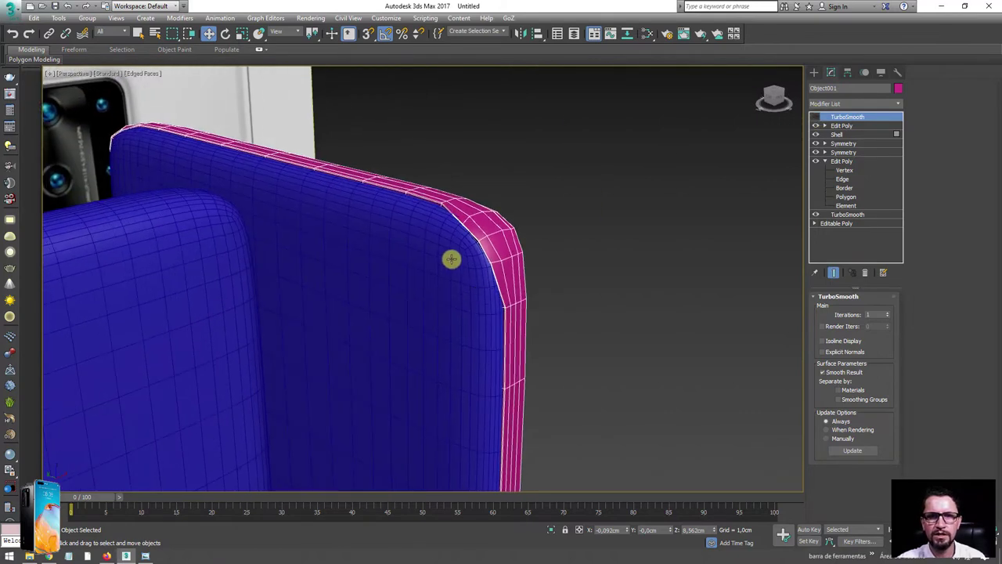
scroll(481, 230, "up", 3)
scroll(517, 207, "up", 3)
scroll(516, 208, "down", 2)
mouse_move(514, 208)
middle_mouse_down("alt")
mouse_move(561, 287)
mouse_move(642, 329)
mouse_move(654, 323)
middle_mouse_up("alt")
left_click(815, 117)
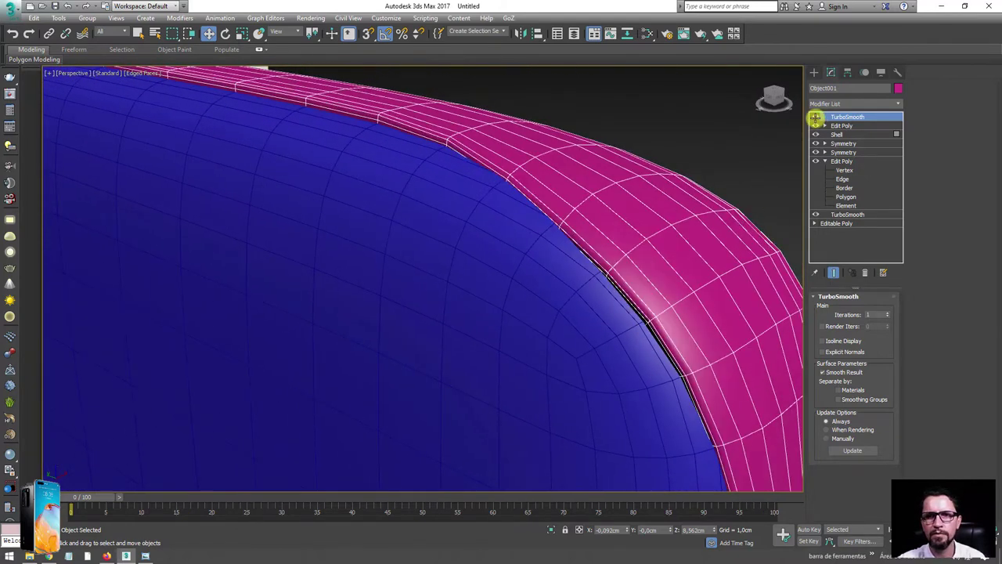
left_click(815, 116)
mouse_move(754, 215)
middle_mouse_down("alt")
mouse_move(600, 271)
mouse_move(705, 235)
middle_mouse_up("alt")
Step: Return to the lower Edit Poly's vertices past the warning and hide the Shell
left_click(843, 170)
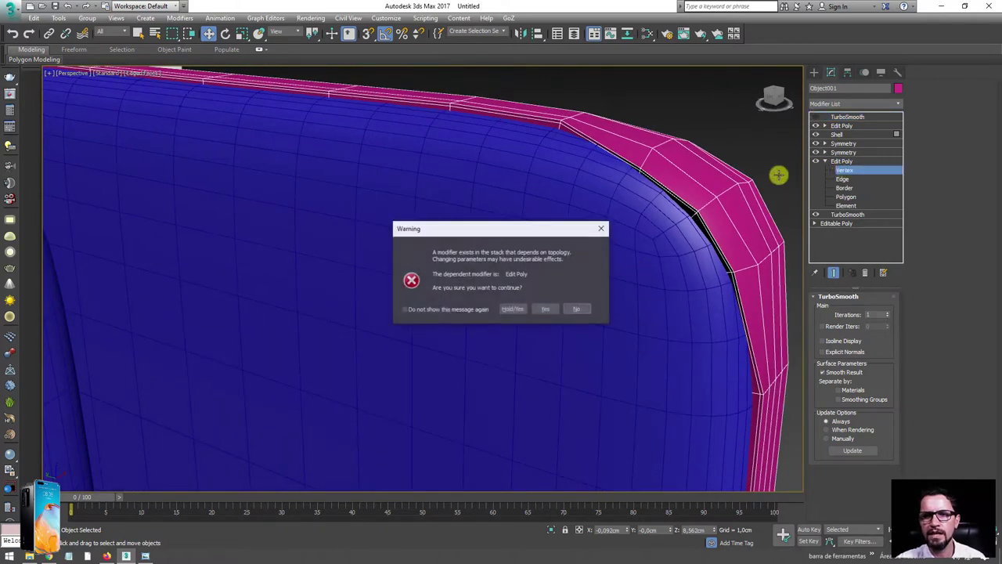
left_click(540, 307)
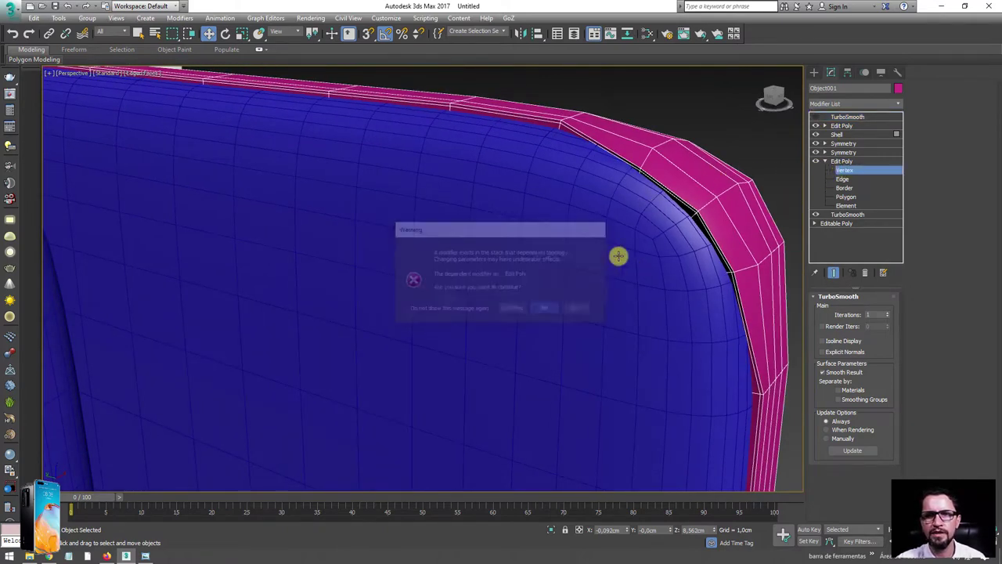
left_click(816, 135)
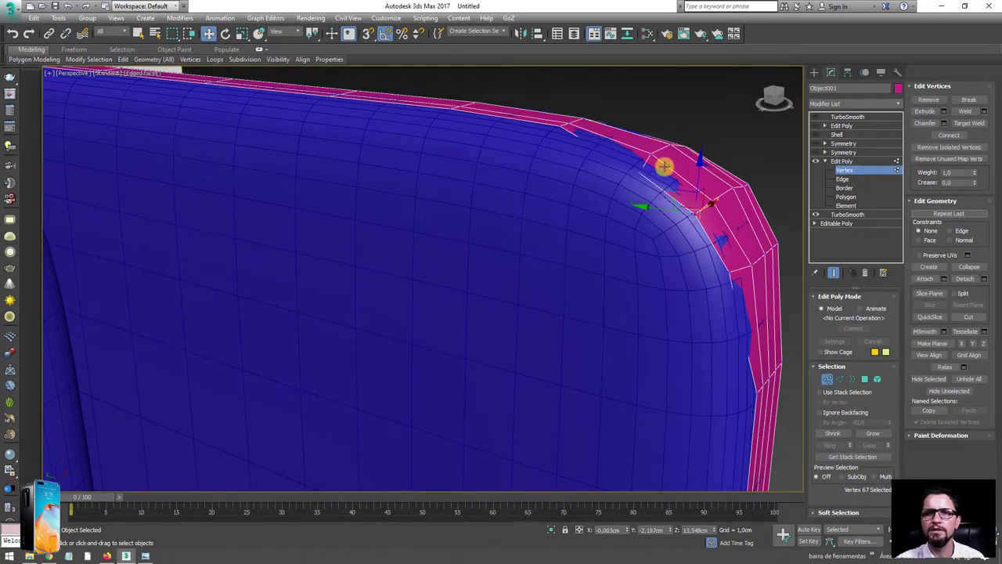
Step: Move two of the frame's corner vertices into place
left_click(639, 171)
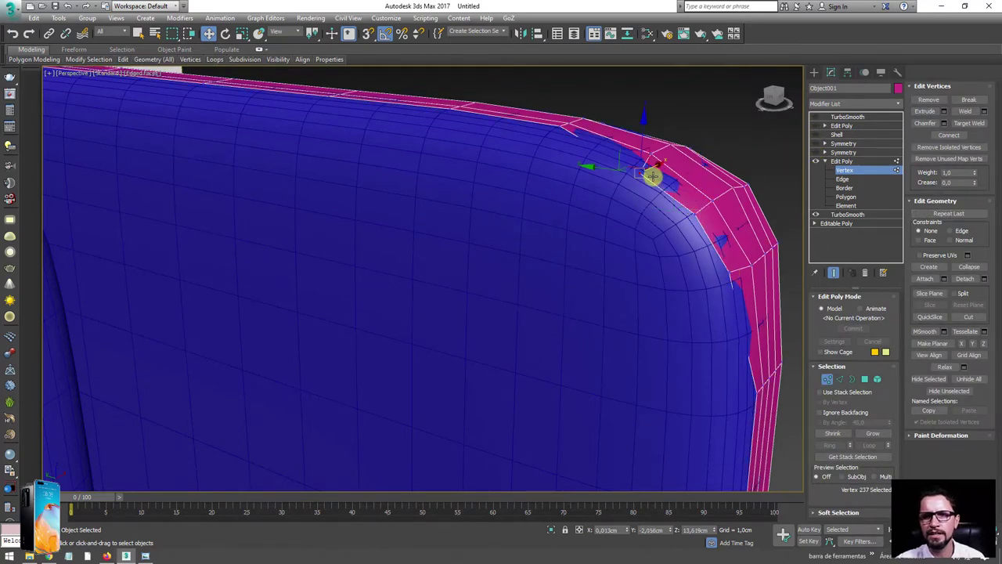
scroll(653, 176, "up", 3)
scroll(637, 197, "up", 2)
mouse_move(626, 195)
left_mouse_down()
mouse_move(633, 187)
mouse_move(611, 189)
left_mouse_up()
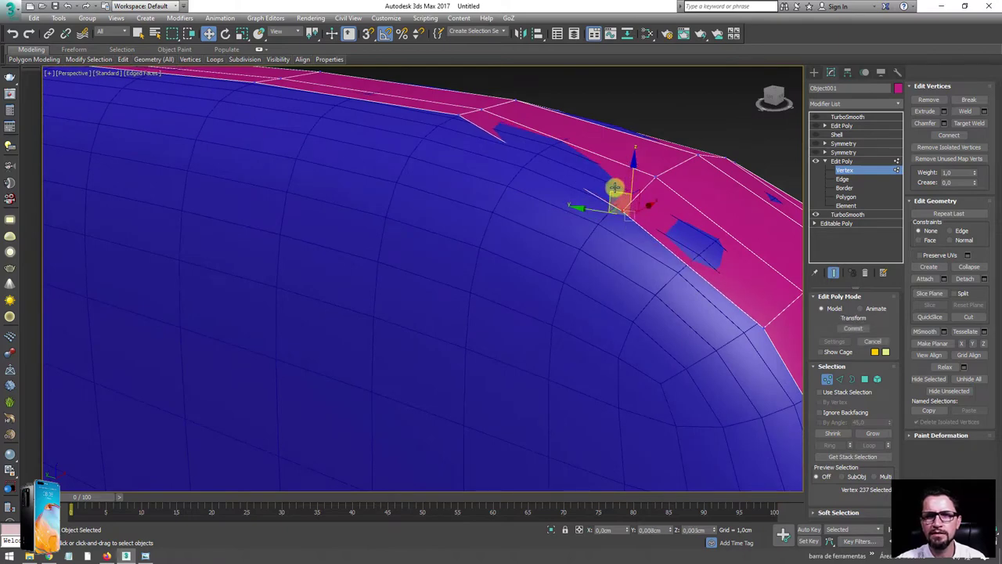
mouse_move(644, 240)
middle_mouse_down("alt")
mouse_move(631, 284)
mouse_move(653, 309)
mouse_move(660, 298)
middle_mouse_up("alt")
left_click(663, 312)
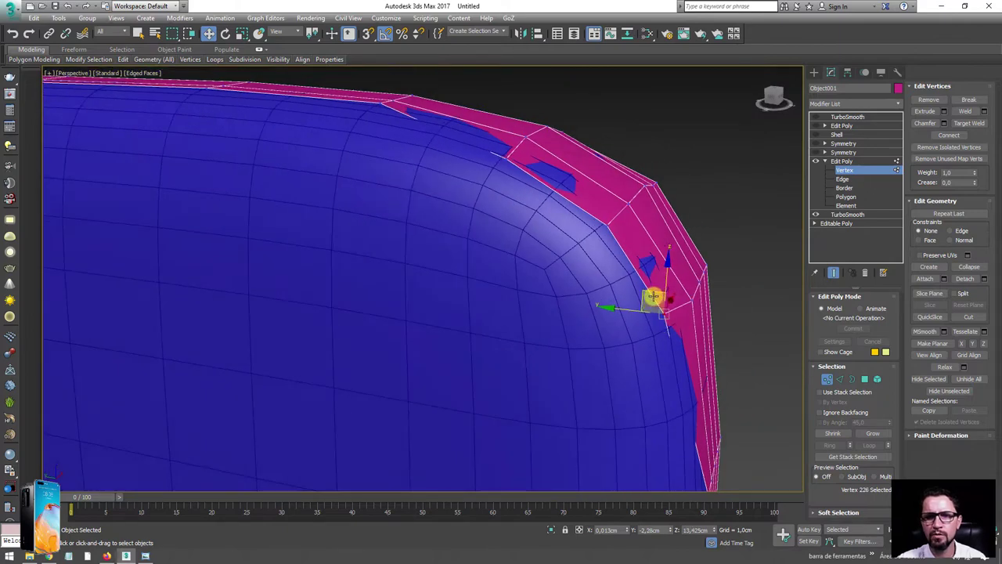
left_click_drag(653, 293, 654, 304)
middle_click_drag(655, 304, 704, 259, "alt")
Step: Exit Vertex level and re-enable the Shell, upper Edit Poly and TurboSmooth
left_click(845, 162)
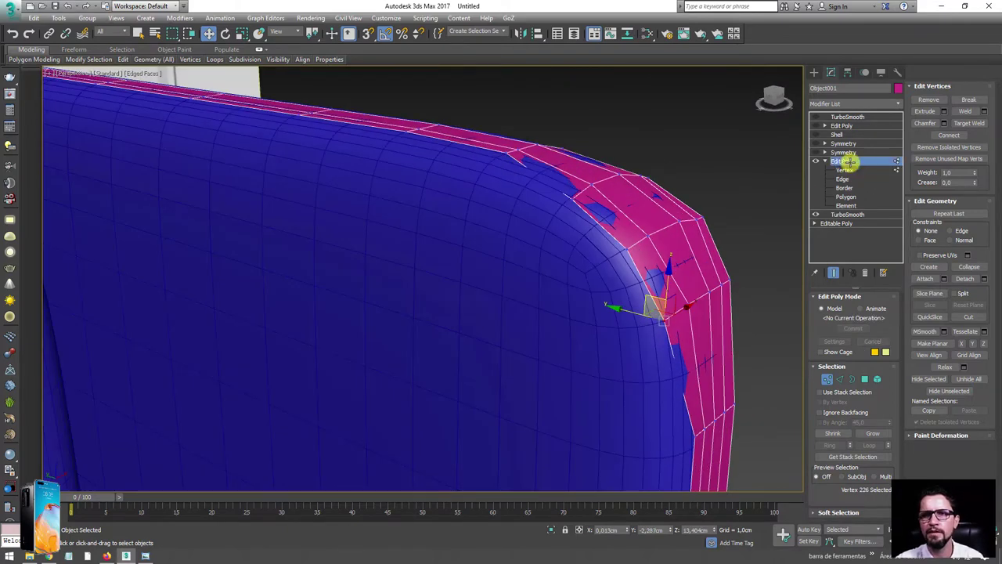
left_click(816, 134)
left_click(815, 125)
left_click(816, 116)
mouse_move(637, 172)
middle_mouse_down("alt")
mouse_move(670, 210)
mouse_move(528, 262)
mouse_move(539, 259)
mouse_move(490, 332)
mouse_move(655, 299)
middle_mouse_up("alt")
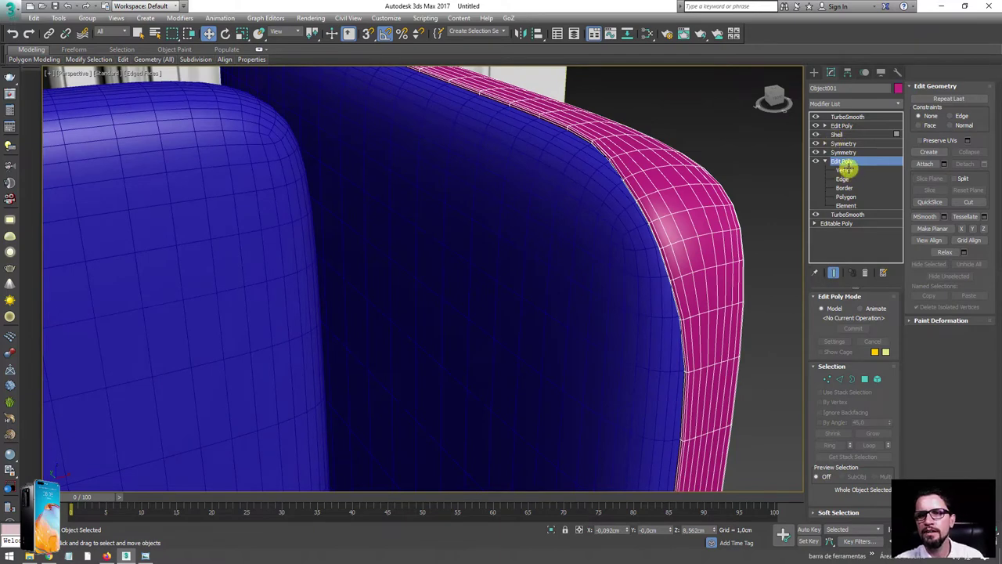
Step: With smoothing off, connect an edge ring with one loop, pinch 0, slid to -55
left_click(836, 125)
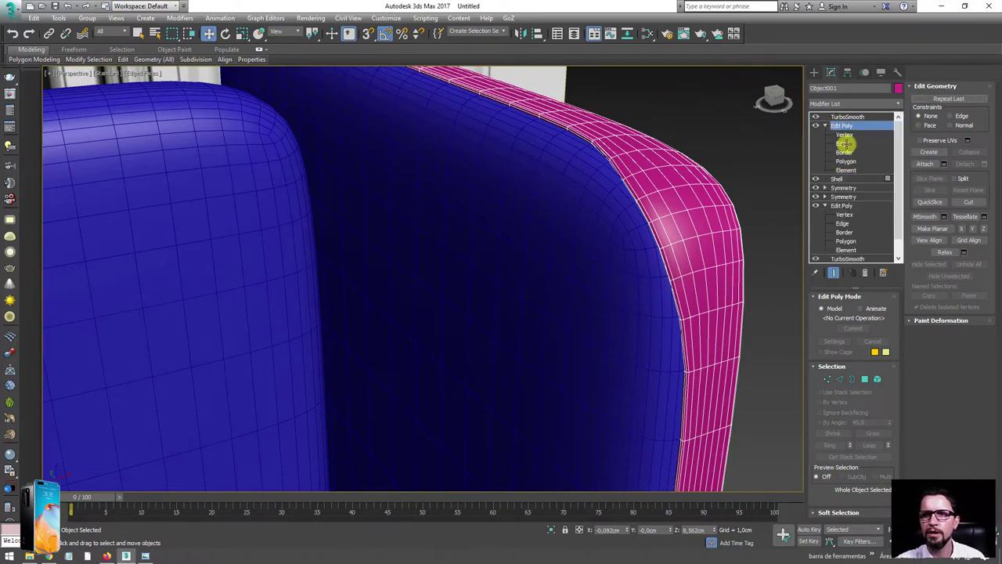
left_click(843, 144)
left_click(815, 117)
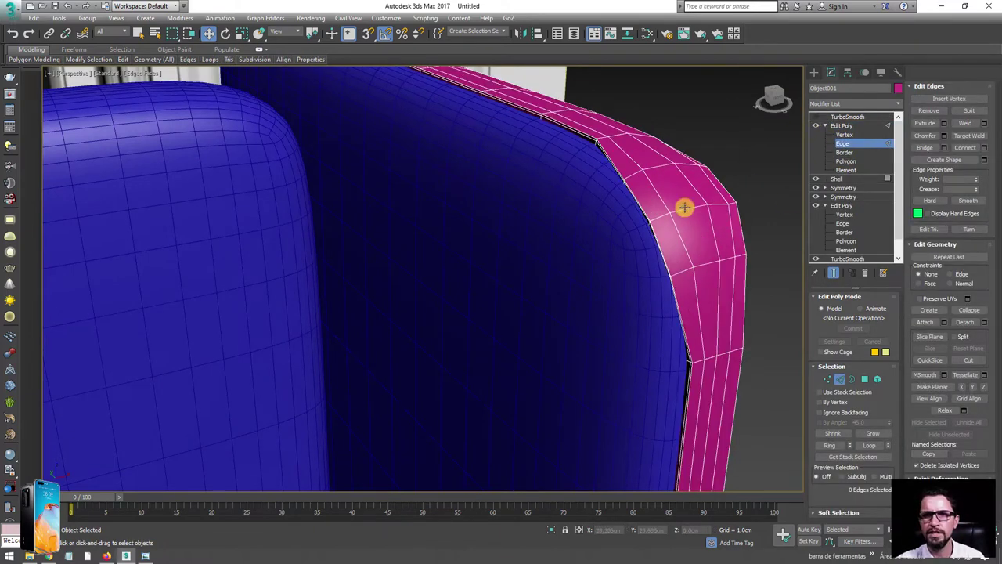
left_click(665, 216)
middle_click_drag(722, 213, 725, 225, "alt")
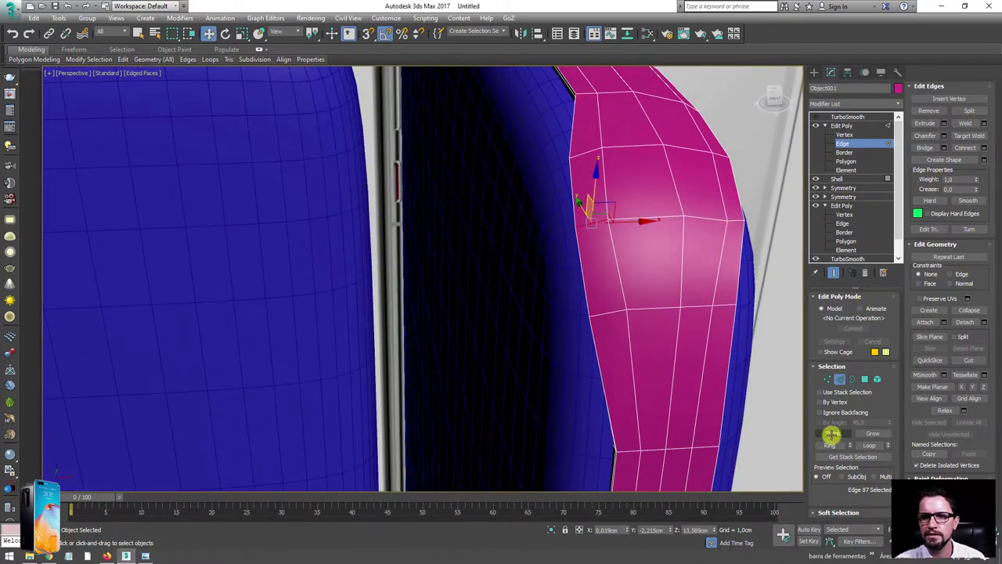
left_click(830, 445)
left_click(982, 153)
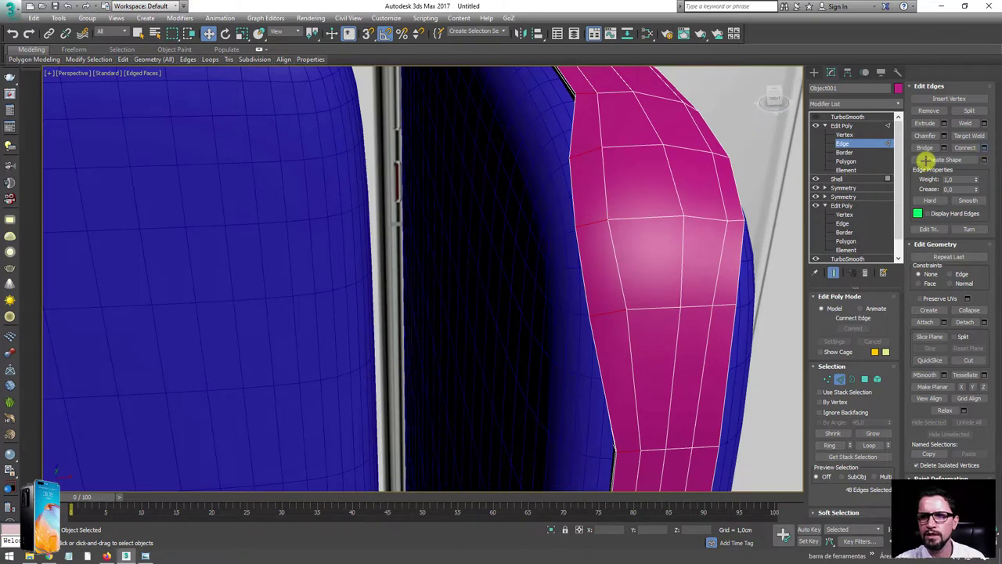
mouse_move(635, 241)
middle_mouse_down("alt")
mouse_move(467, 295)
mouse_move(656, 272)
mouse_move(506, 315)
middle_mouse_up("alt")
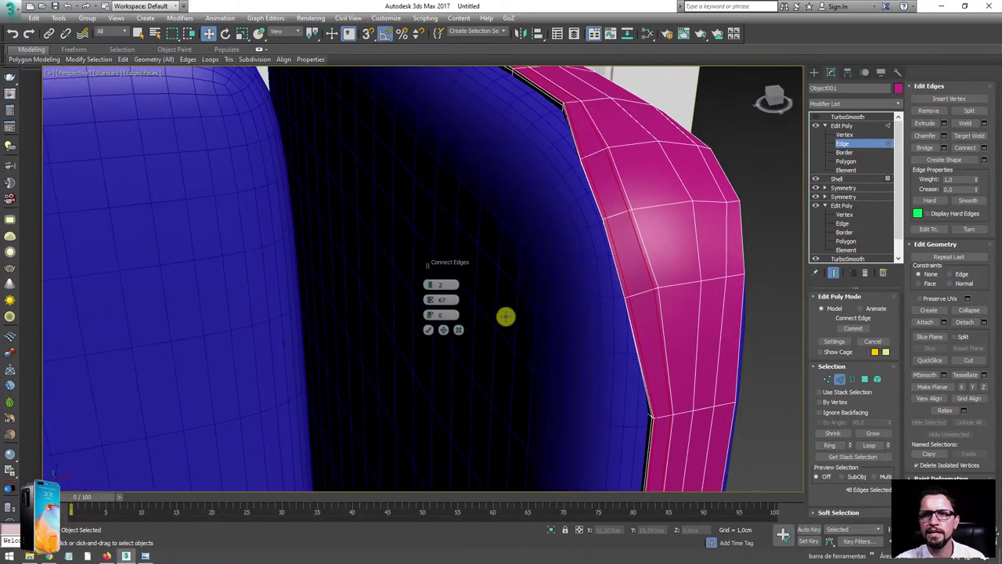
right_click(430, 297)
mouse_move(429, 291)
left_mouse_down()
mouse_move(433, 328)
mouse_move(427, 142)
left_mouse_up()
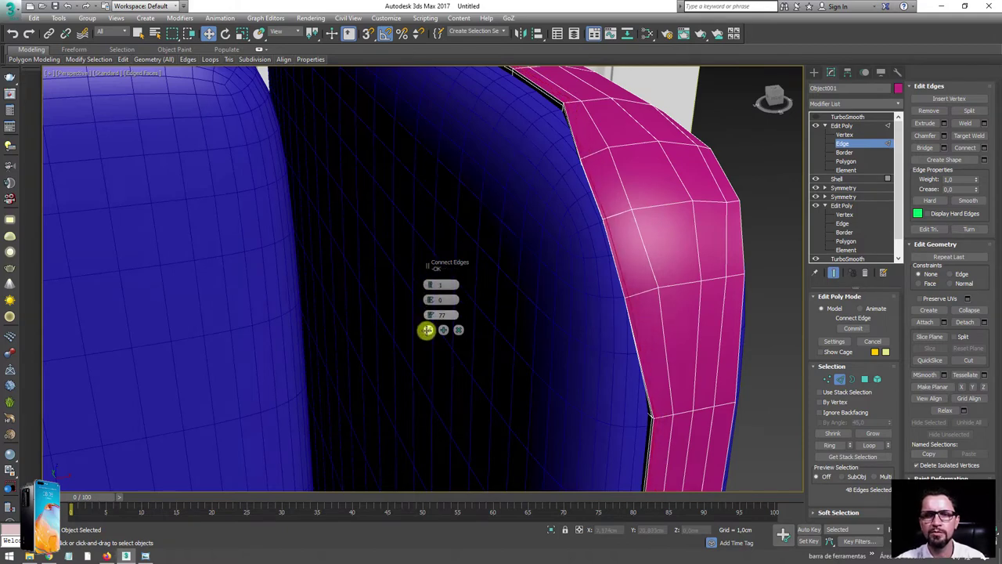
left_click(428, 330)
Step: Connect a second 48-edge ring across the frame with one loop, then exit Edge mode
left_click(734, 200)
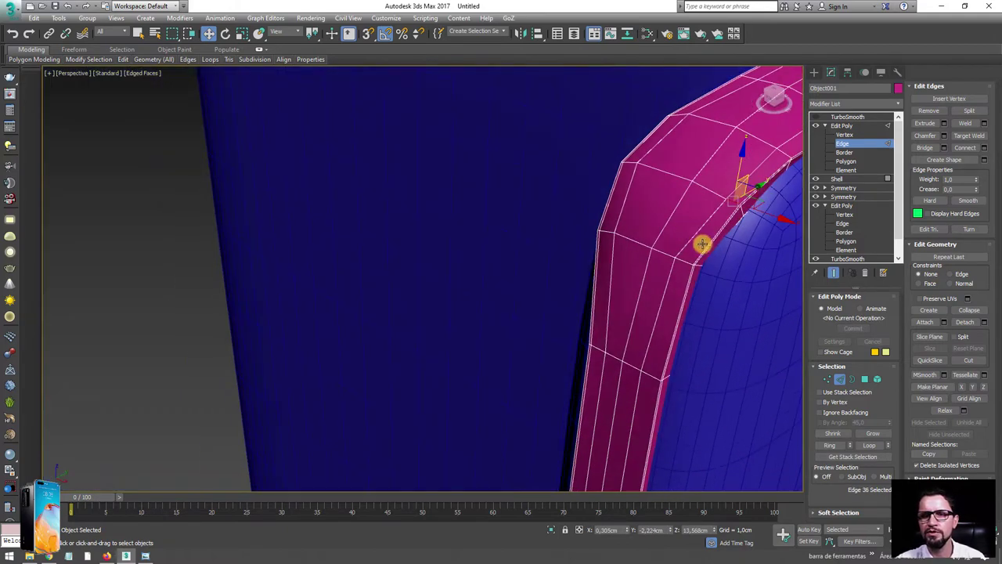
middle_click_drag(749, 230, 689, 259, "alt")
left_click(832, 444)
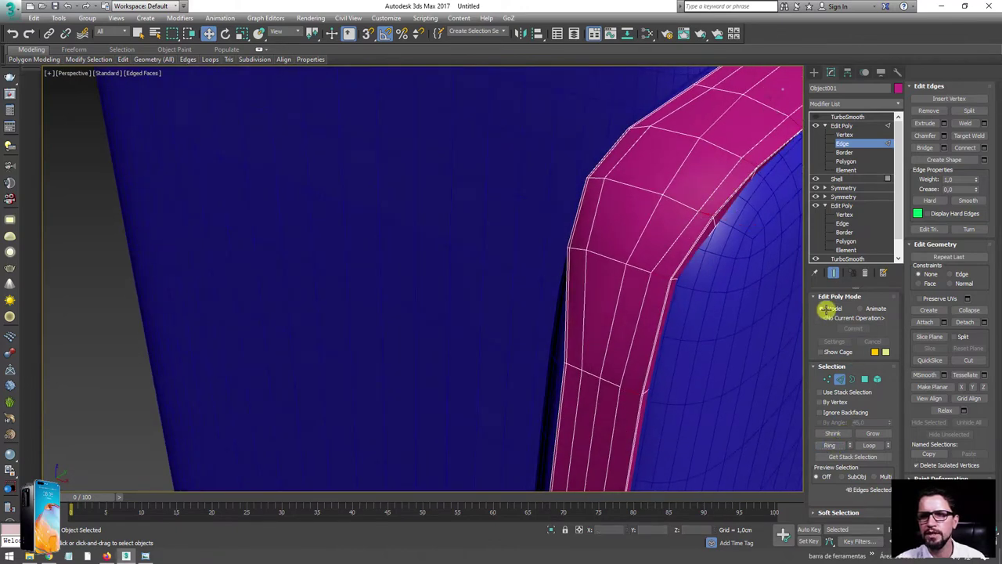
left_click(984, 146)
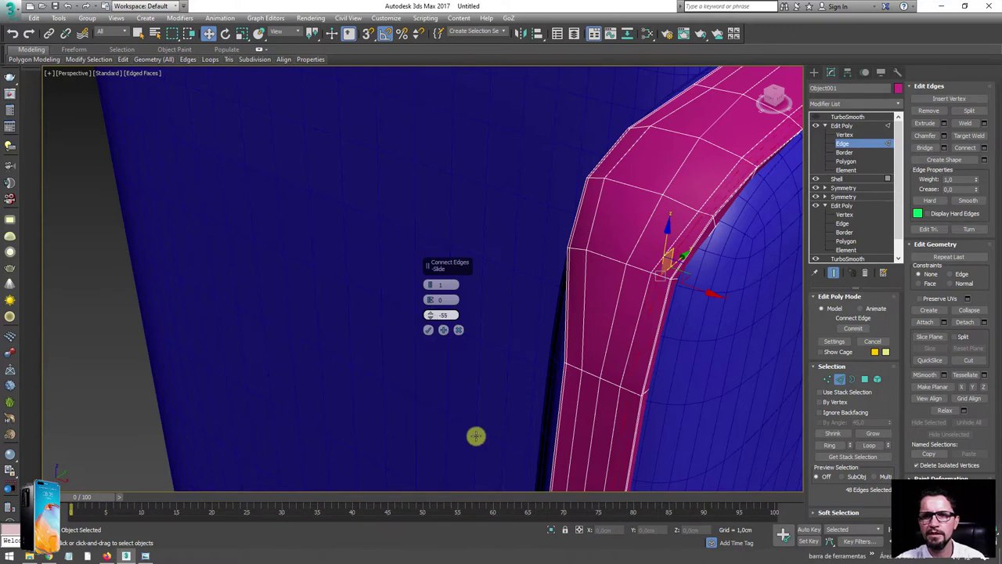
left_click(428, 330)
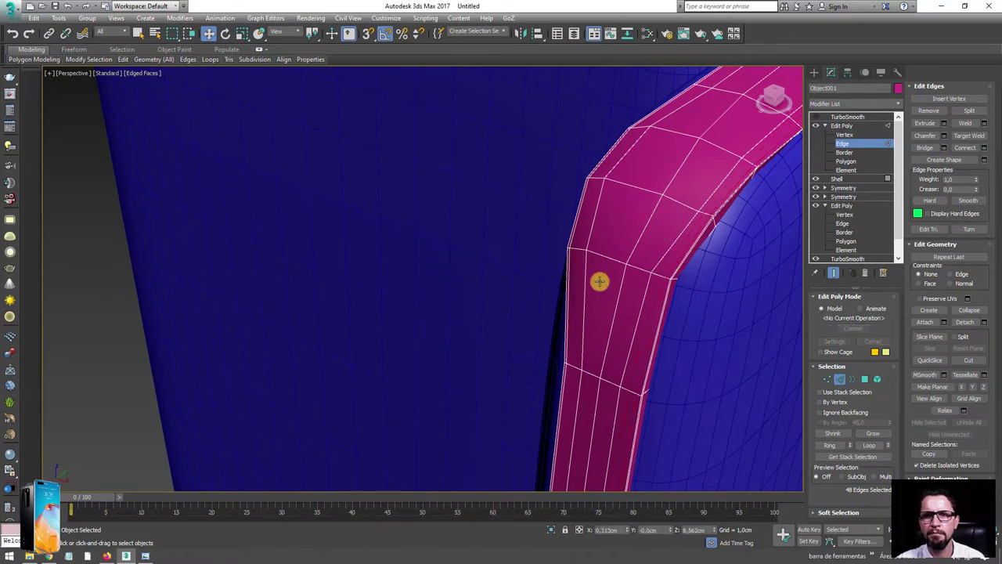
scroll(504, 270, "up", 5)
scroll(505, 270, "down", 5)
scroll(550, 238, "down", 1)
scroll(600, 199, "up", 4)
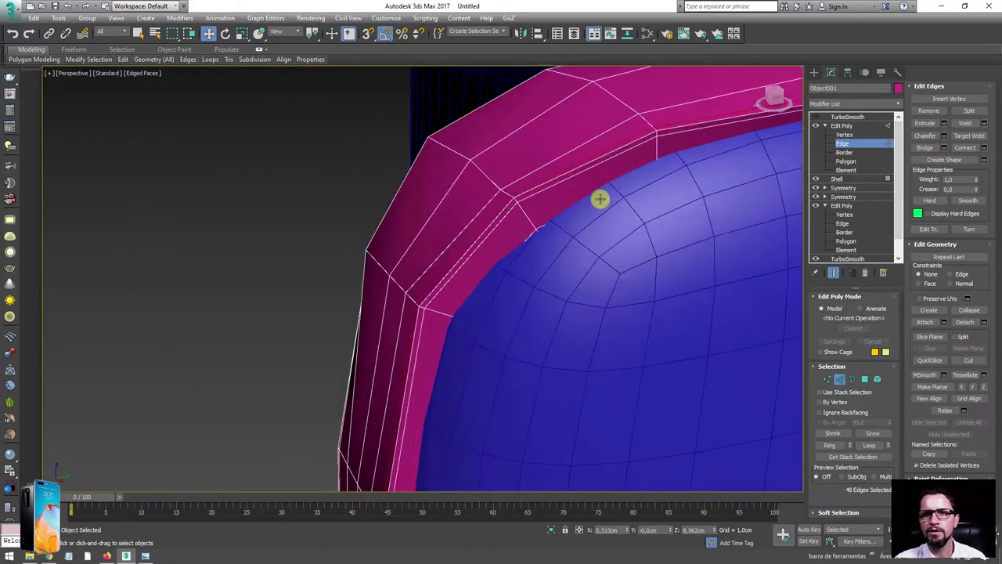
left_click(841, 126)
Step: Hide the upper TurboSmooth and Edit Poly and enter Vertex level on the lower Edit Poly
left_click(847, 117)
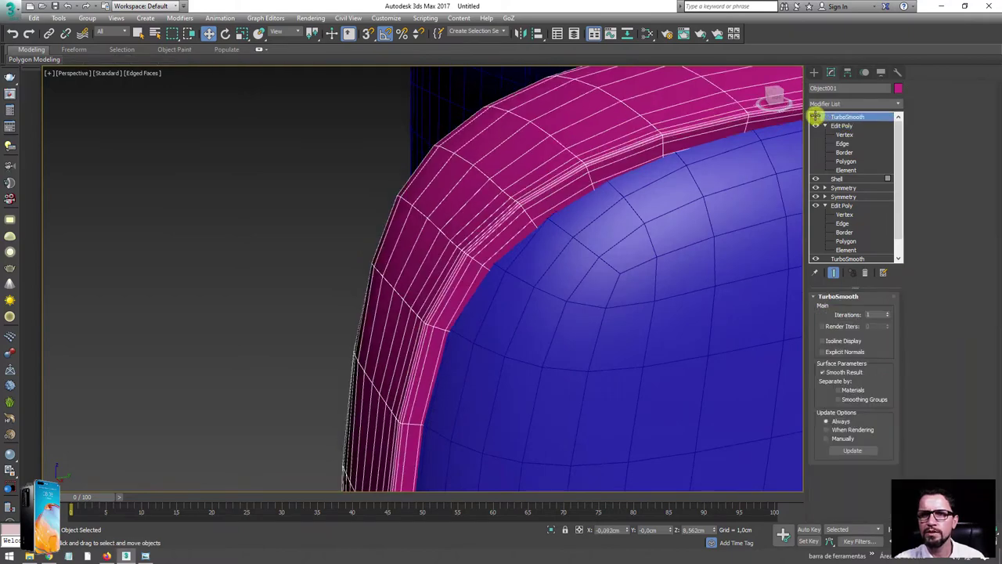
scroll(523, 246, "down", 3)
middle_click_drag(525, 242, 733, 129, "alt")
left_click(824, 125)
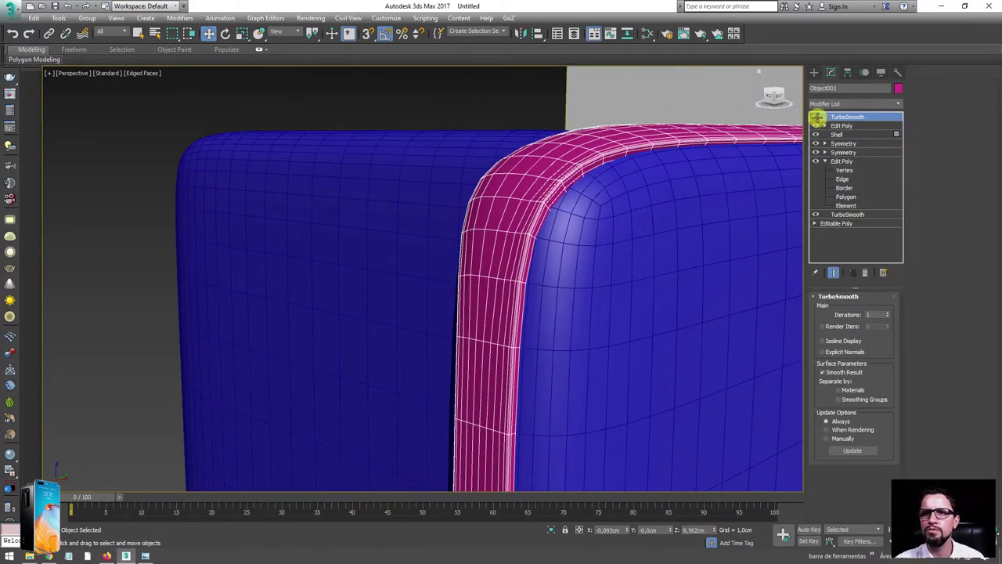
left_click(816, 118)
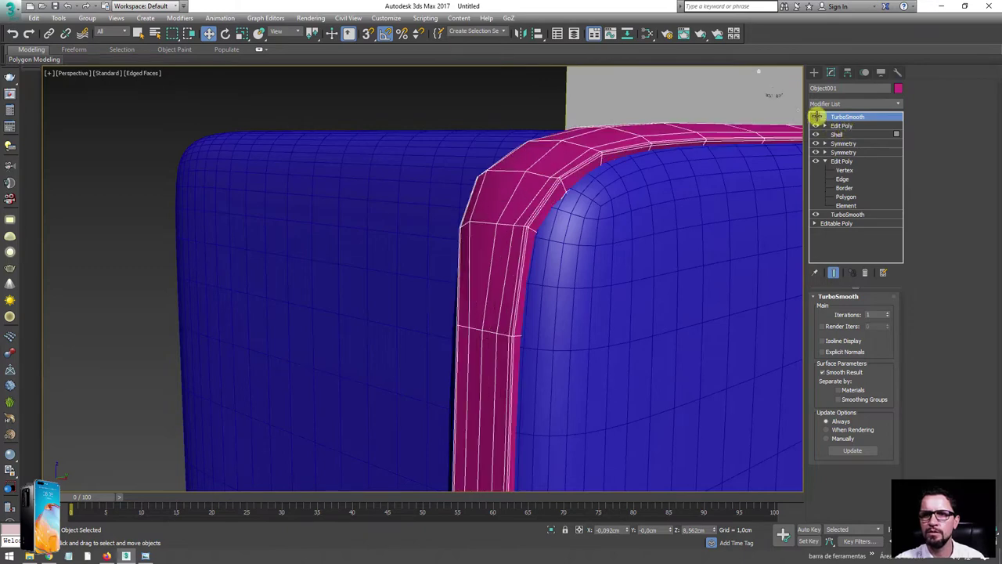
left_click(815, 126)
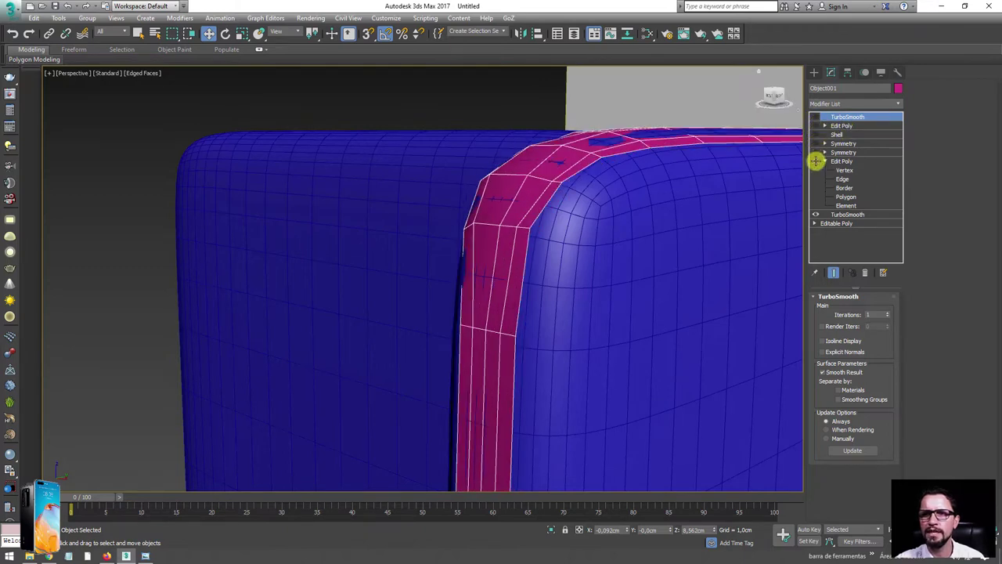
left_click(844, 170)
left_click(552, 306)
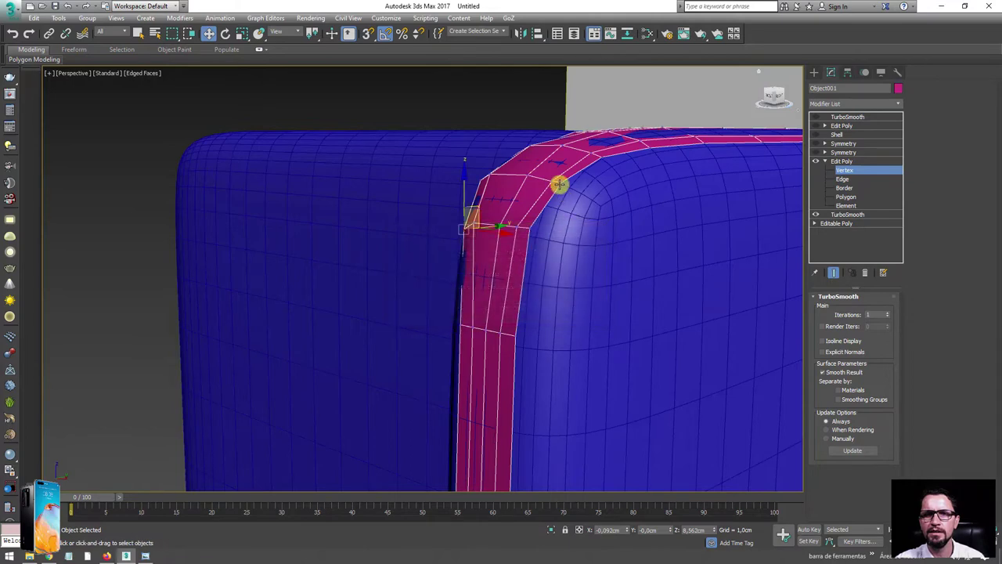
Step: Nudge vertices on the pink frame's corner band, undoing one misplaced move
scroll(559, 184, "up", 2)
mouse_move(563, 188)
middle_mouse_down("alt")
mouse_move(569, 233)
mouse_move(587, 174)
middle_mouse_up("alt")
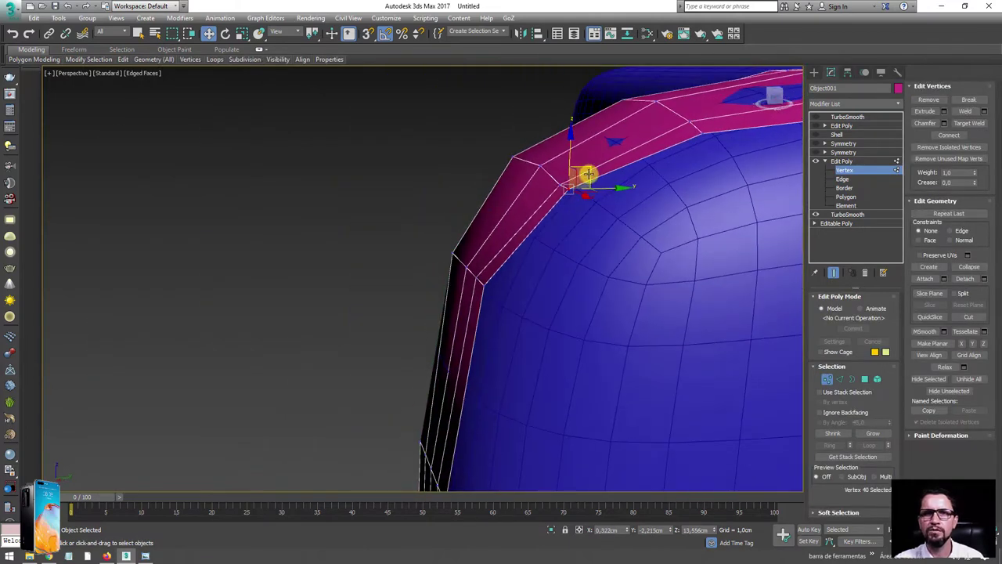
left_click_drag(587, 173, 592, 188)
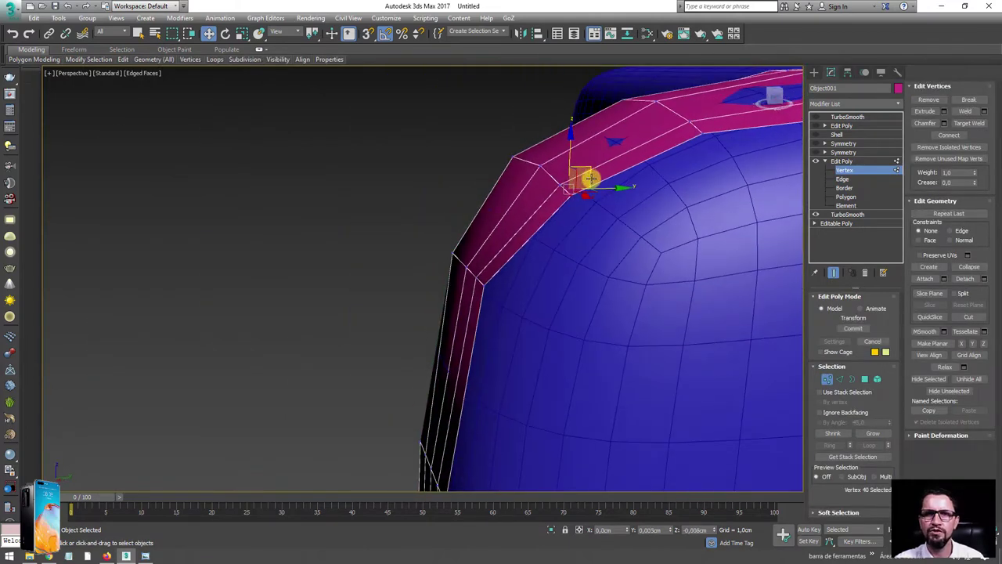
left_click(481, 286)
left_click_drag(503, 266, 526, 278)
key("ctrl+z")
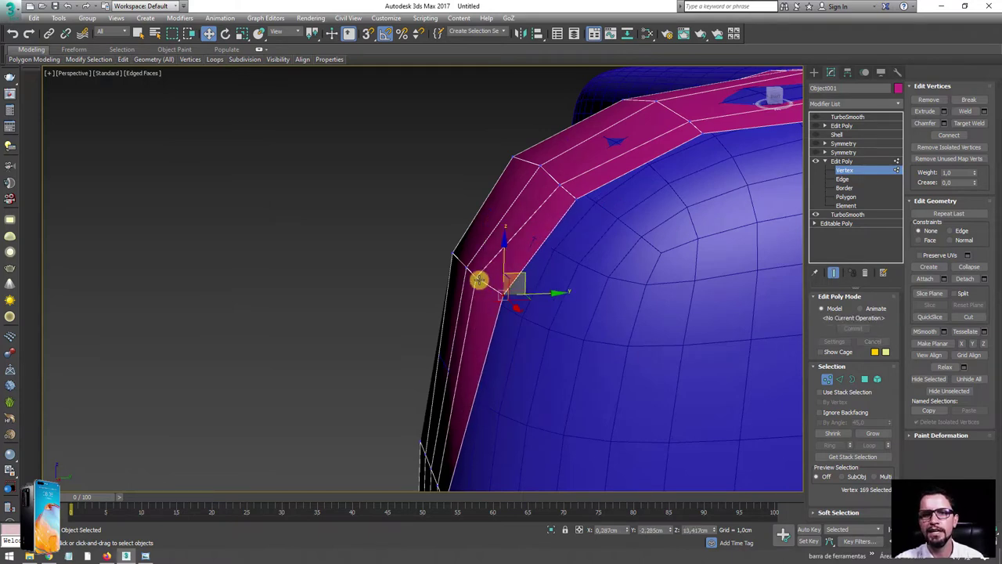
left_click(478, 280)
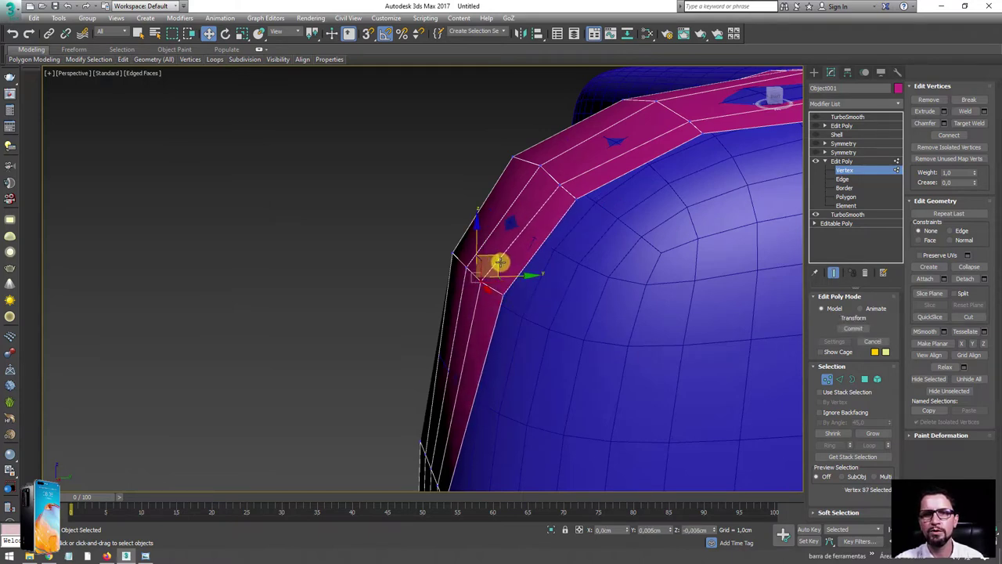
mouse_move(501, 261)
middle_mouse_down()
mouse_move(541, 209)
mouse_move(524, 298)
mouse_move(491, 335)
middle_mouse_up()
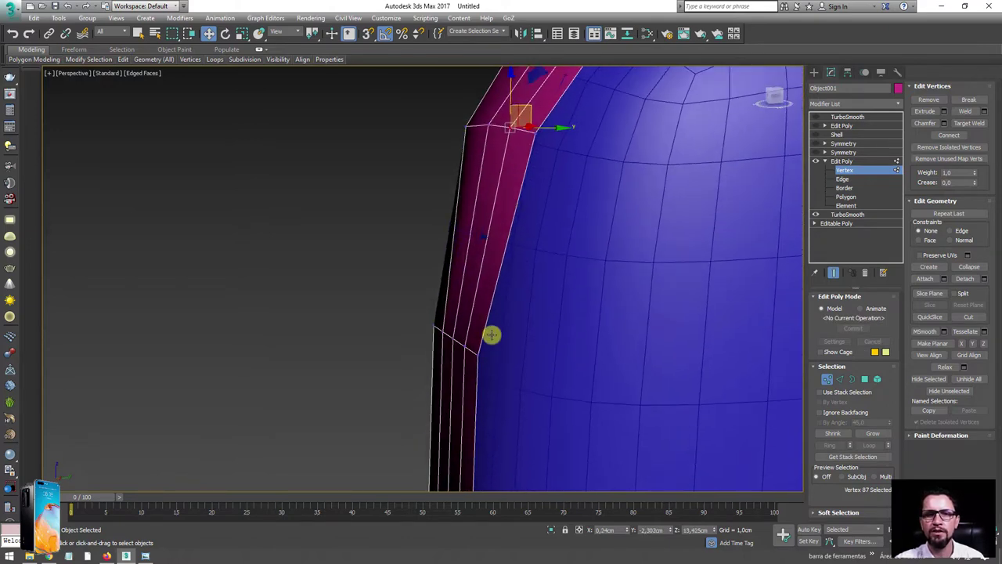
Step: Reposition the rounded top-corner vertices to even the rim's edge, then exit Vertex level
left_click(477, 353)
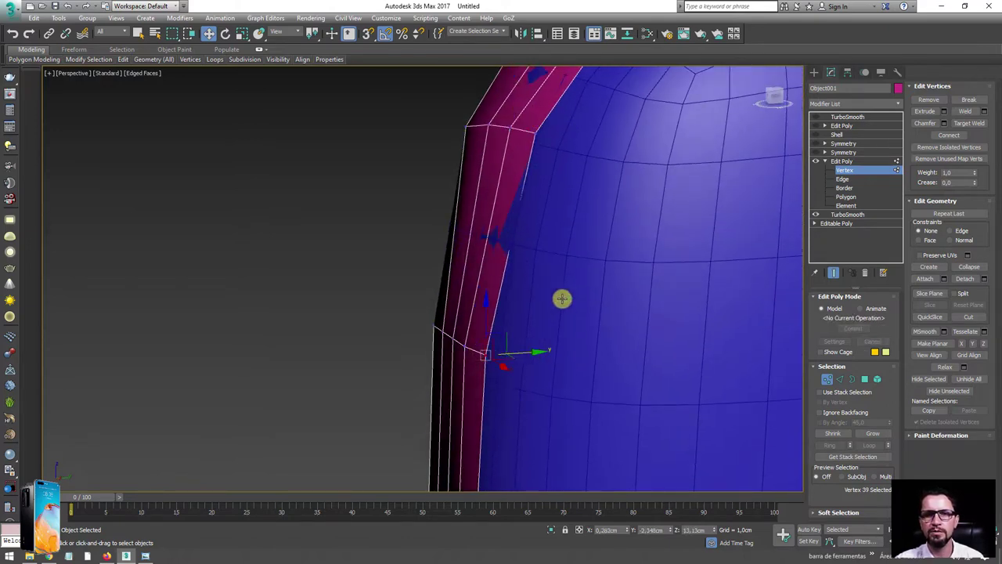
mouse_move(561, 298)
middle_mouse_down("alt")
mouse_move(609, 209)
mouse_move(700, 143)
mouse_move(749, 148)
mouse_move(687, 127)
middle_mouse_up("alt")
left_click(696, 155)
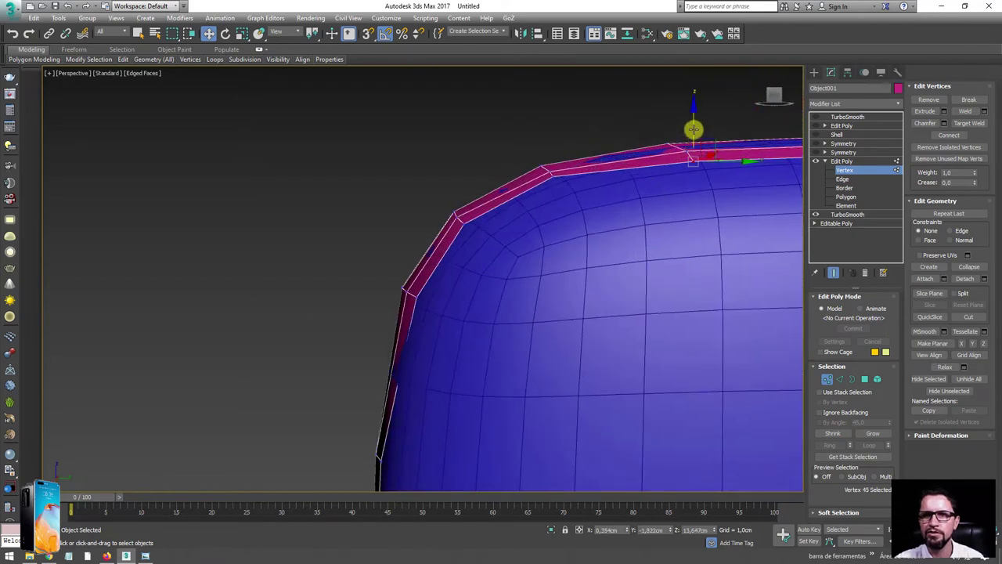
left_click(557, 174)
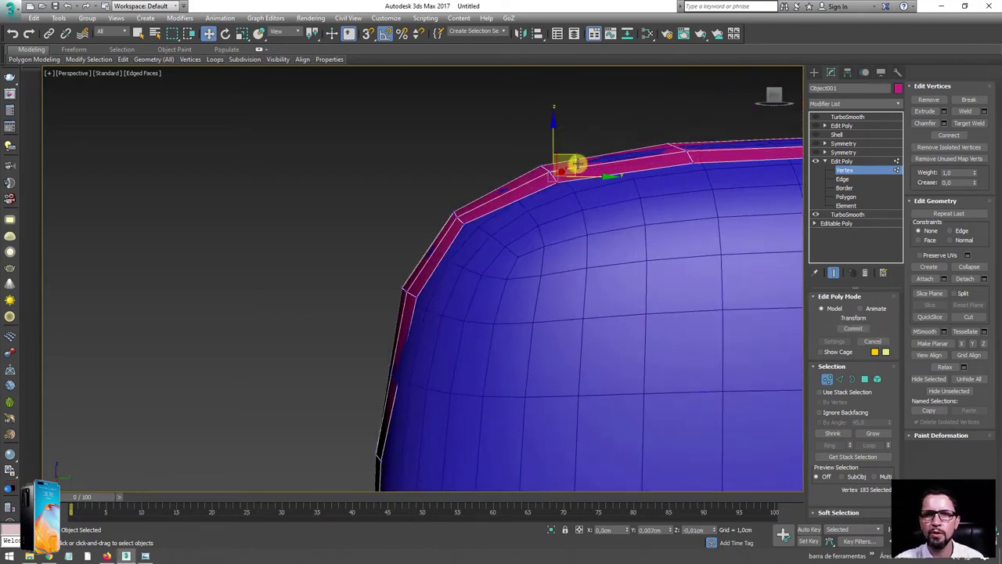
left_click(462, 223)
left_click_drag(484, 202, 490, 262)
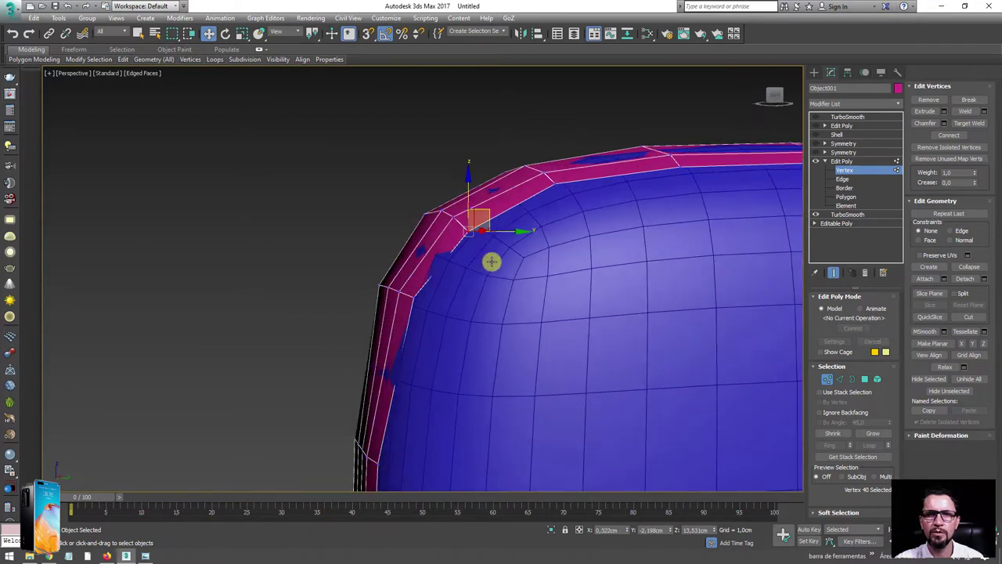
left_click(562, 186)
left_click_drag(574, 159, 574, 165)
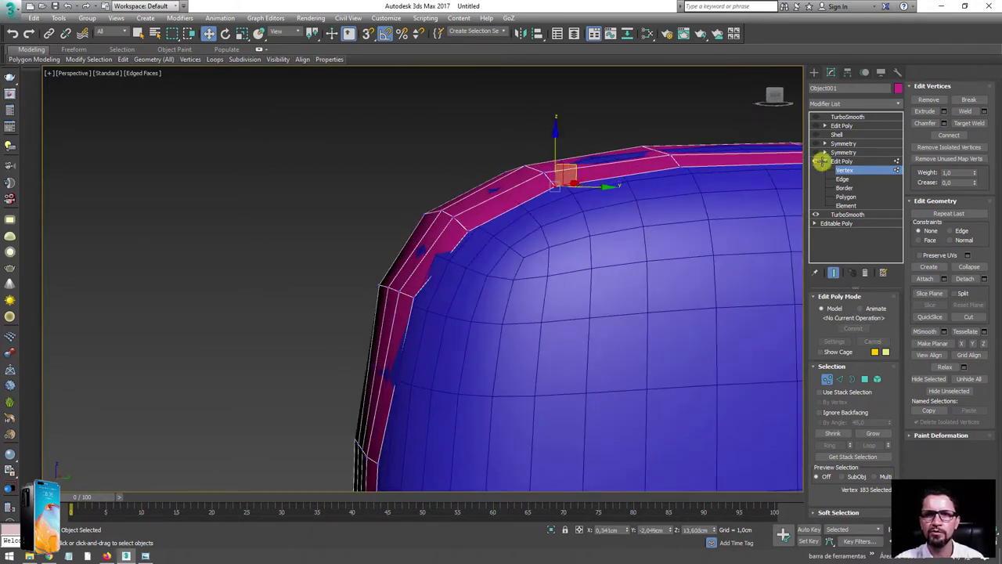
left_click(840, 160)
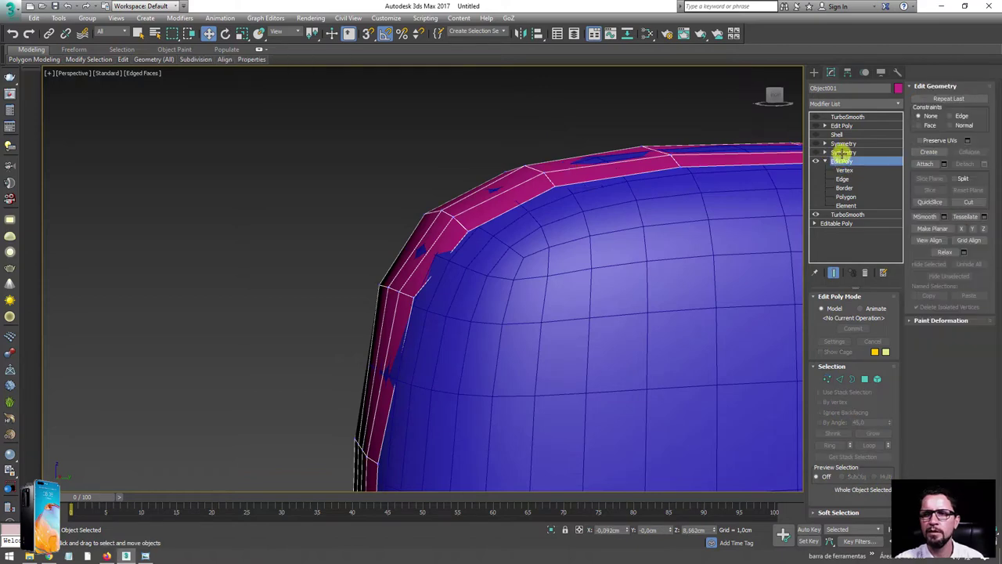
Step: Re-enable the upper modifiers and set the frame's TurboSmooth Iterations to 2
left_click(816, 127)
left_click(815, 117)
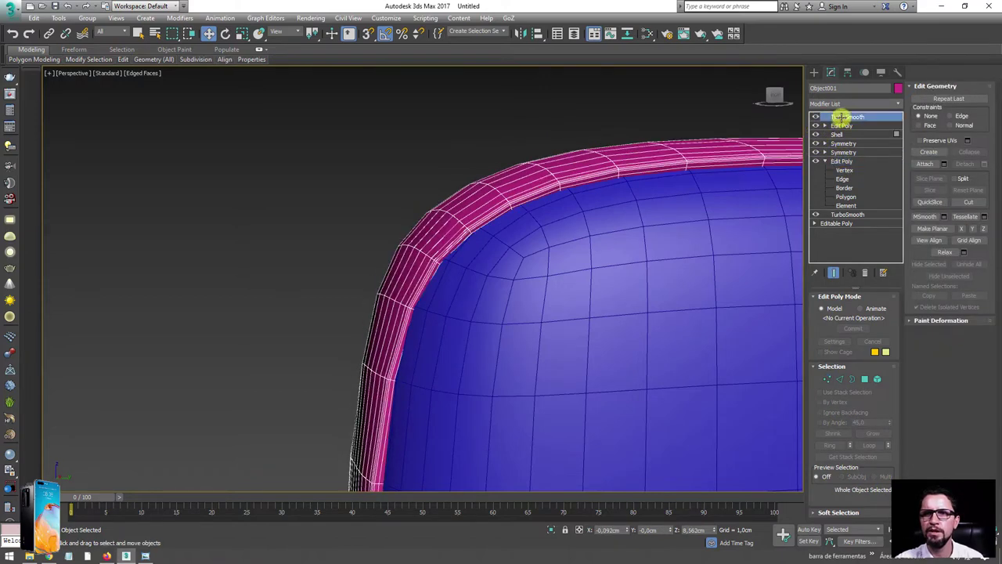
left_click(841, 117)
middle_click_drag(553, 208, 670, 223, "alt")
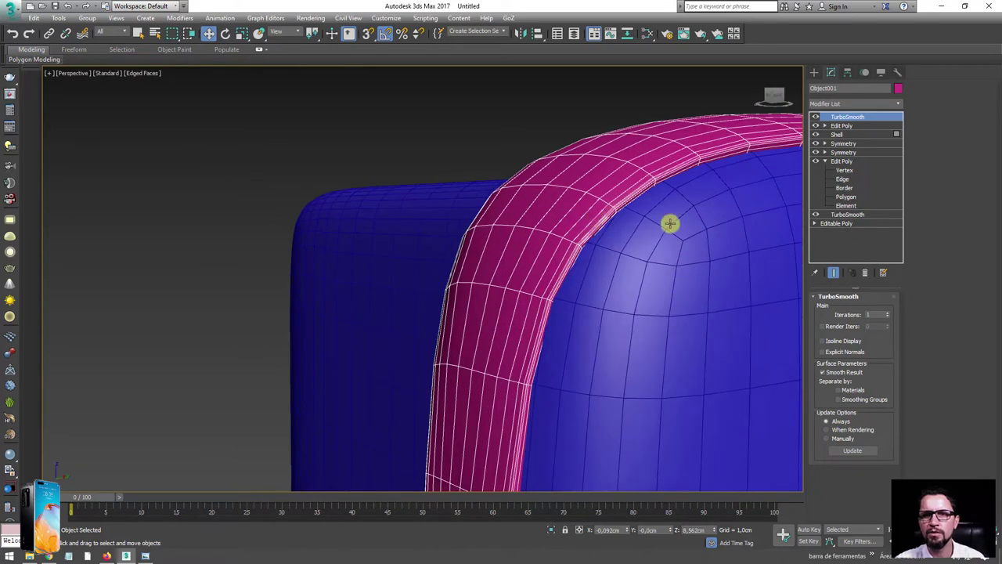
left_click(887, 311)
scroll(524, 228, "down", 3)
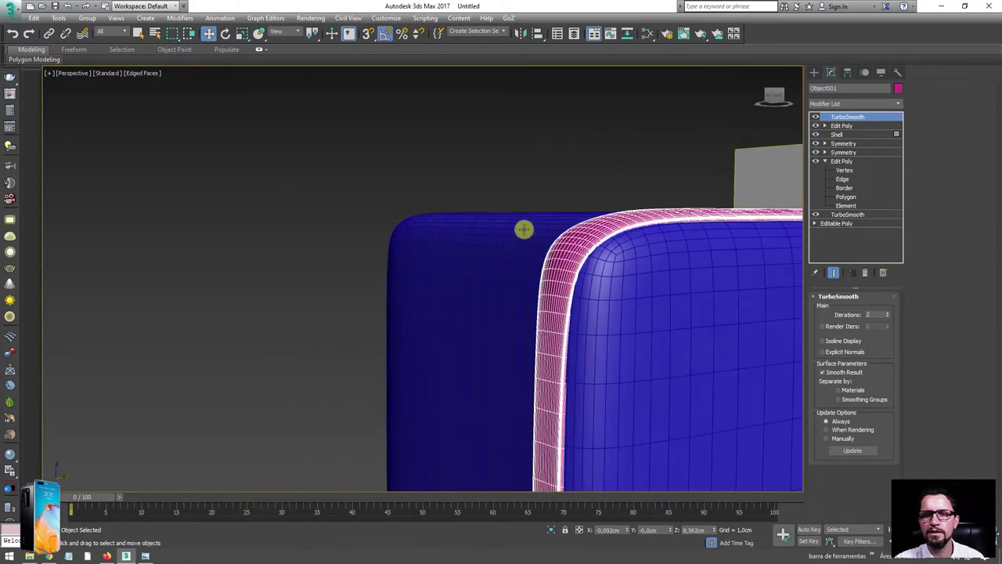
Step: Move the blue phone body left along X off the reference plane
mouse_move(524, 227)
middle_mouse_down("alt")
mouse_move(551, 297)
mouse_move(679, 318)
mouse_move(629, 316)
mouse_move(548, 269)
mouse_move(434, 261)
middle_mouse_up("alt")
scroll(432, 257, "down", 3)
scroll(544, 264, "up", 2)
scroll(562, 227, "up", 3)
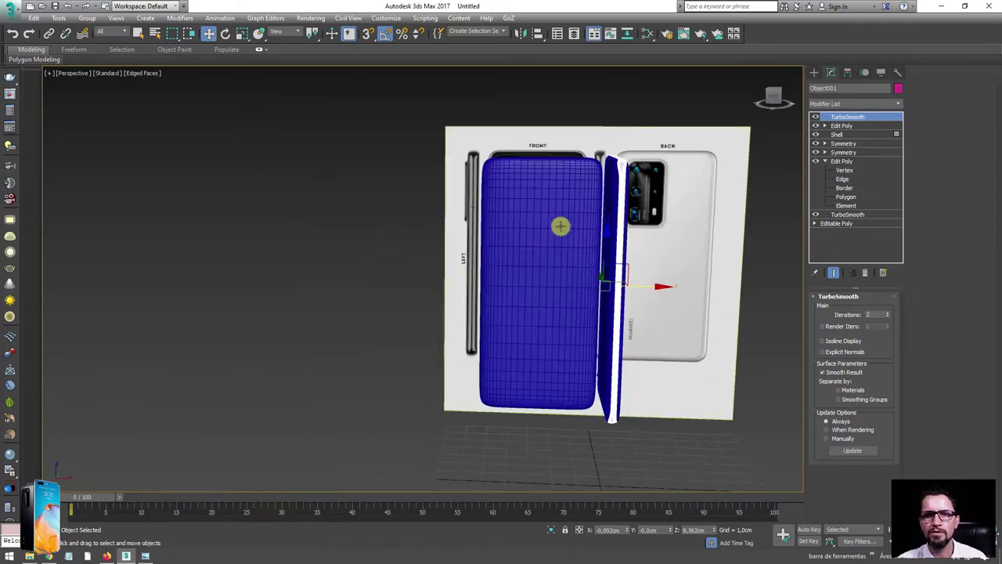
left_click(552, 268)
left_click_drag(585, 288, 339, 288)
Step: Select the thin blue-and-pink side object and orbit around it
scroll(515, 357, "up", 3)
scroll(543, 286, "up", 3)
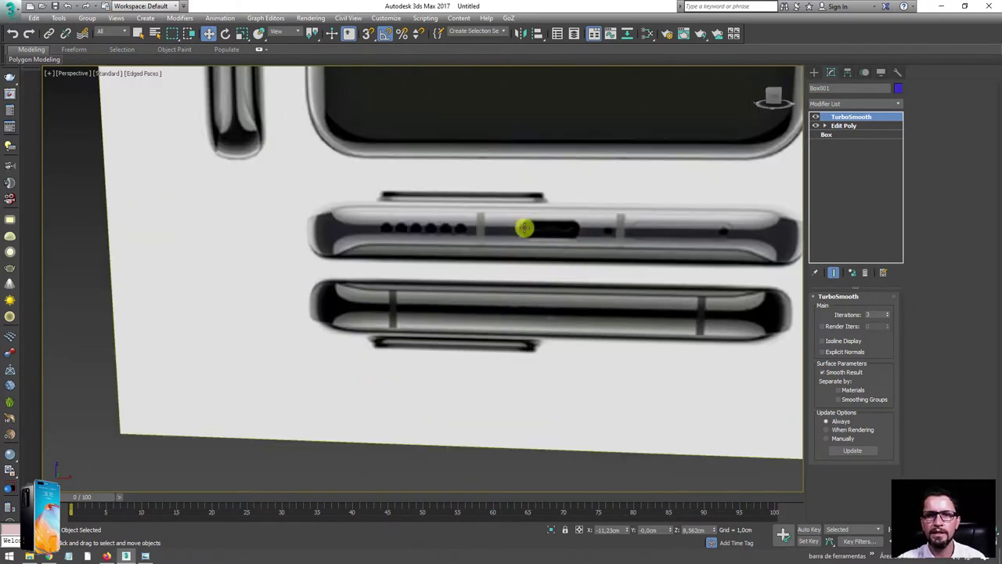
scroll(389, 303, "down", 5)
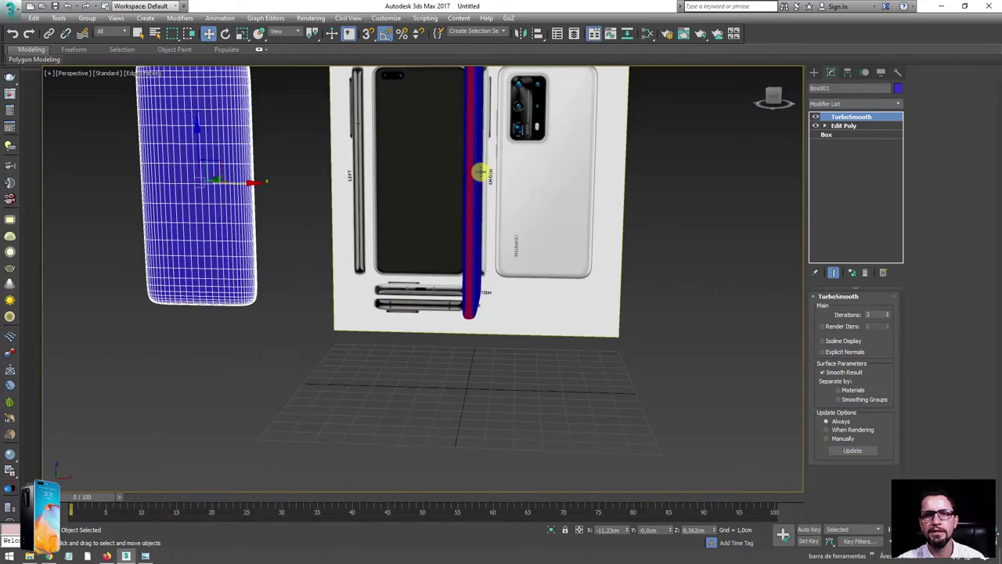
scroll(472, 311, "up", 1)
scroll(475, 266, "up", 3)
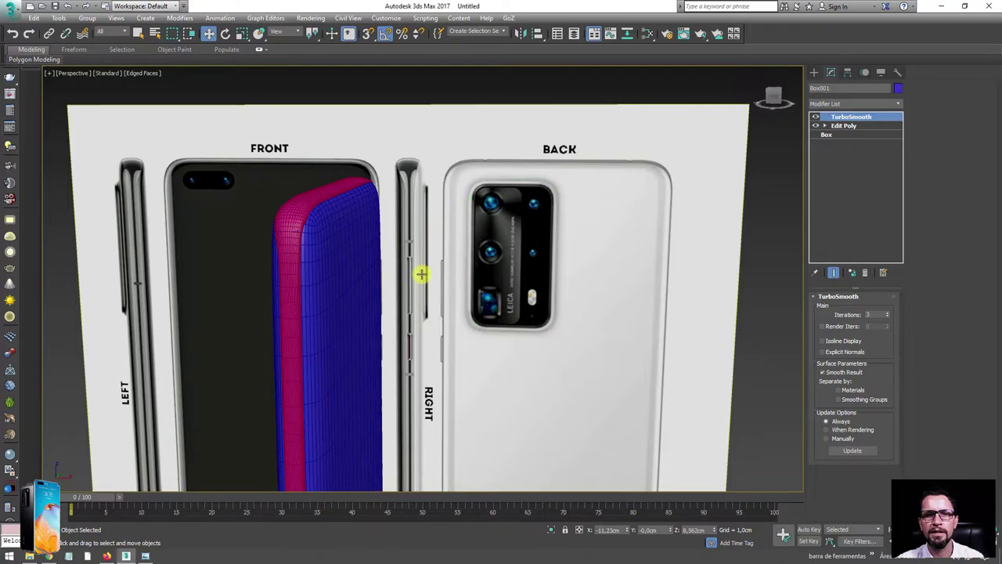
scroll(401, 304, "down", 4)
scroll(519, 242, "up", 1)
scroll(496, 295, "up", 3)
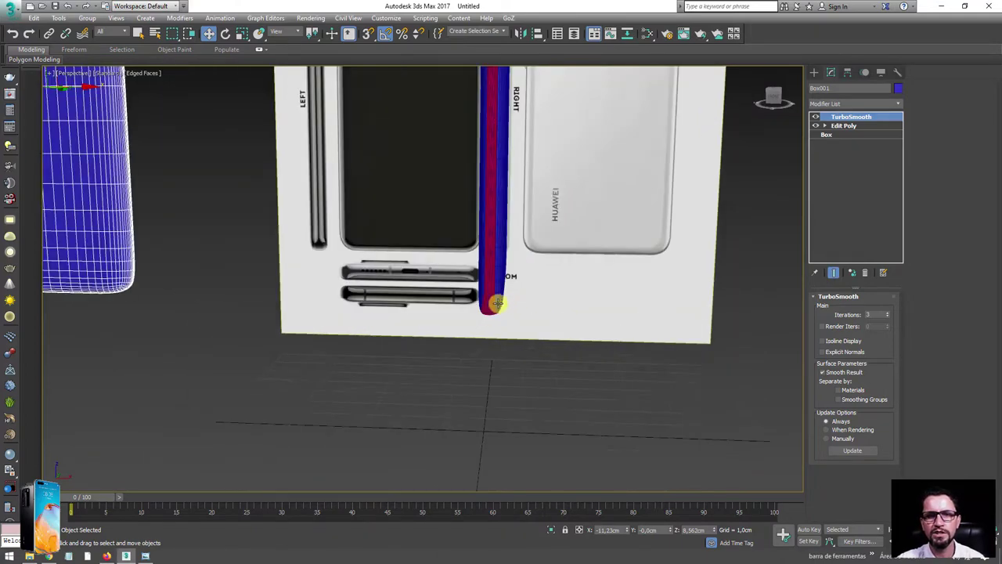
left_click(491, 304)
mouse_move(491, 304)
middle_mouse_down("alt")
mouse_move(568, 166)
mouse_move(580, 289)
mouse_move(554, 280)
mouse_move(600, 320)
middle_mouse_up("alt")
Step: Select both phone pieces, the blue body and the pink frame, together
left_click(539, 296)
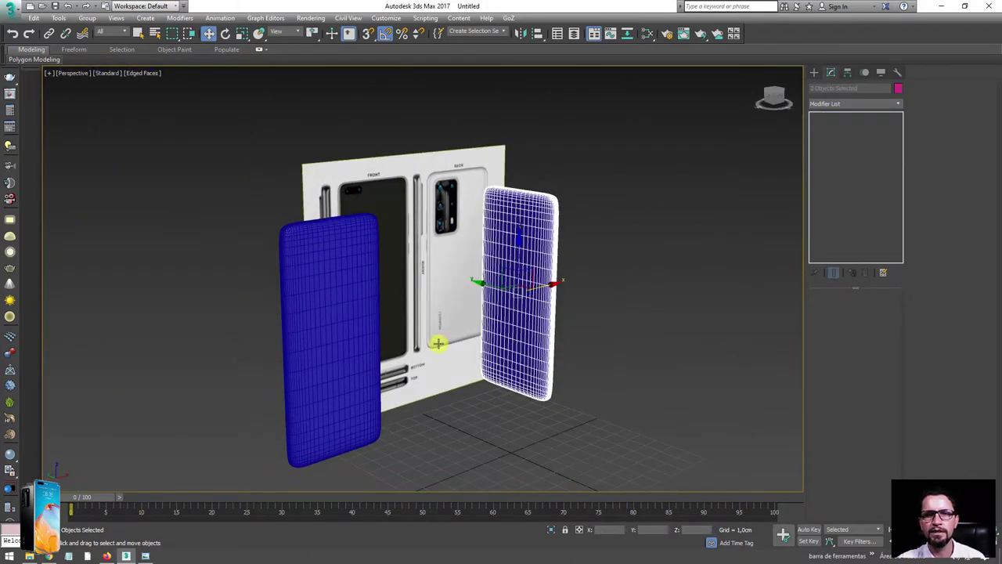
left_click(360, 342)
key("shift+a")
left_click(517, 311)
left_click(557, 308, "ctrl")
middle_click_drag(559, 309, 549, 281, "alt")
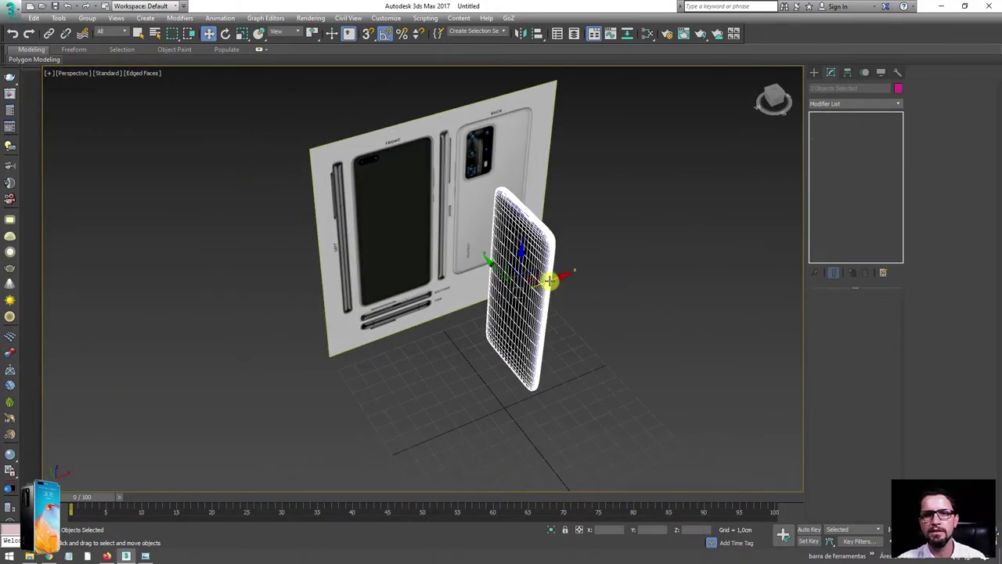
Step: Shift-drag an instanced copy of the phone and rotate it to face the front
left_click_drag(509, 291, 445, 256, "shift")
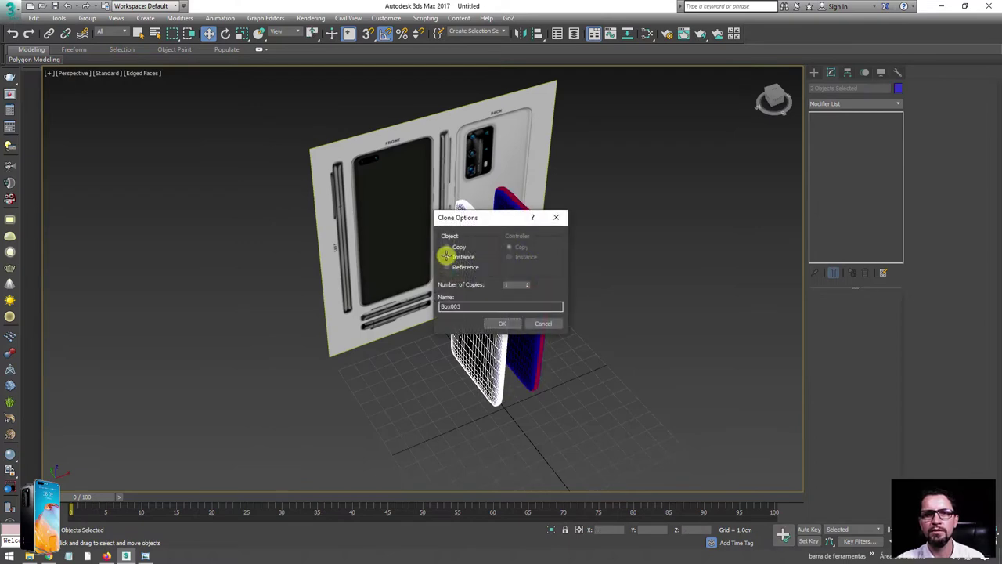
left_click(503, 324)
key("e")
left_click_drag(469, 343, 518, 338)
key("w")
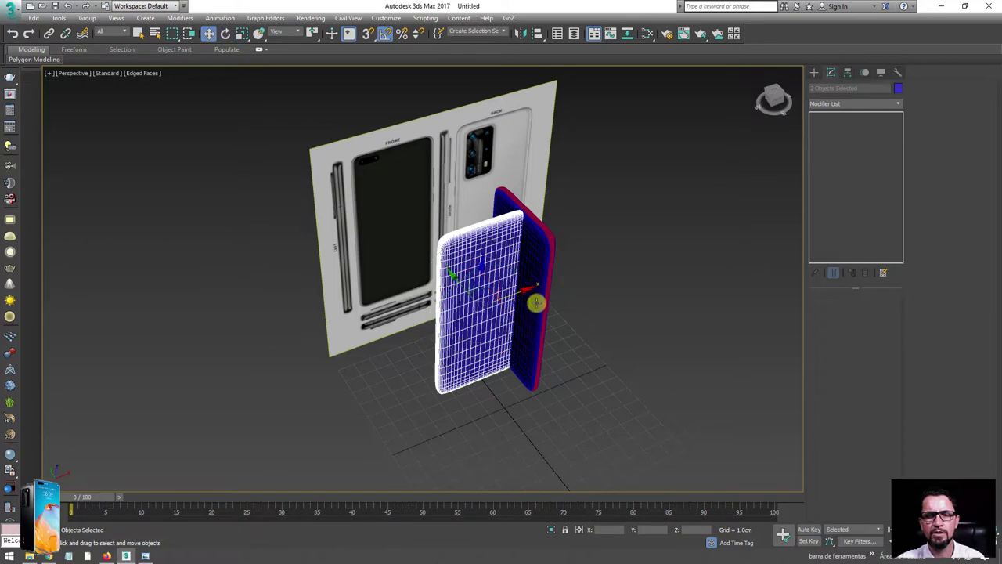
middle_click_drag(517, 308, 499, 309, "alt")
left_click_drag(520, 305, 498, 309)
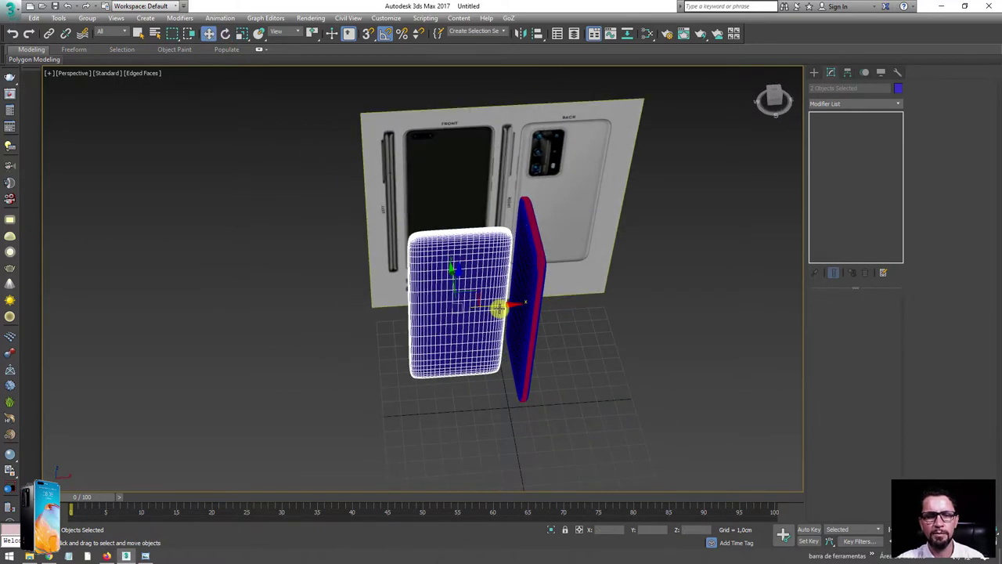
Step: In Front view, slide the instanced copy onto the FRONT reference image
key("f")
middle_click_drag(418, 185, 474, 241)
scroll(456, 287, "up", 5)
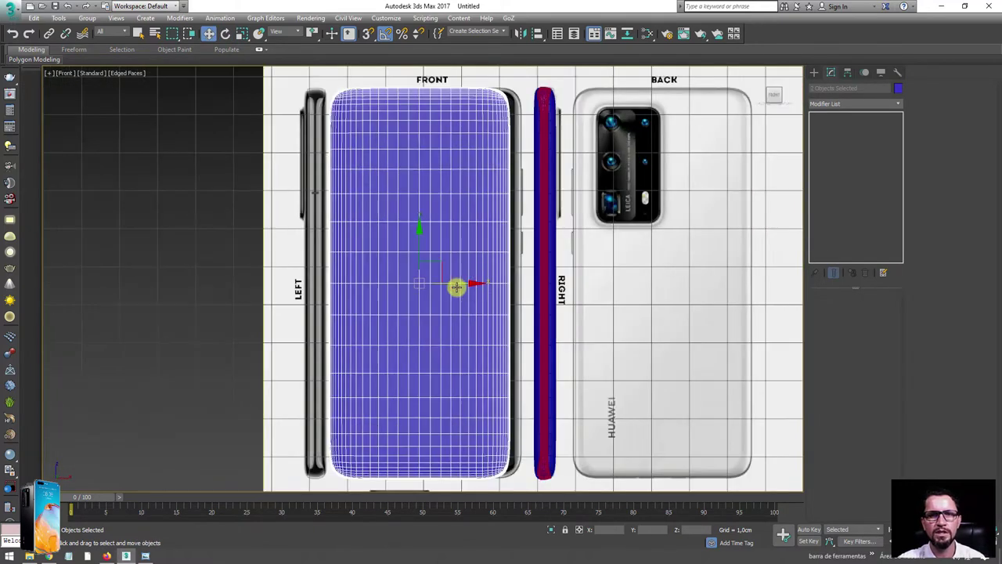
left_click_drag(462, 283, 476, 284)
scroll(477, 284, "down", 4)
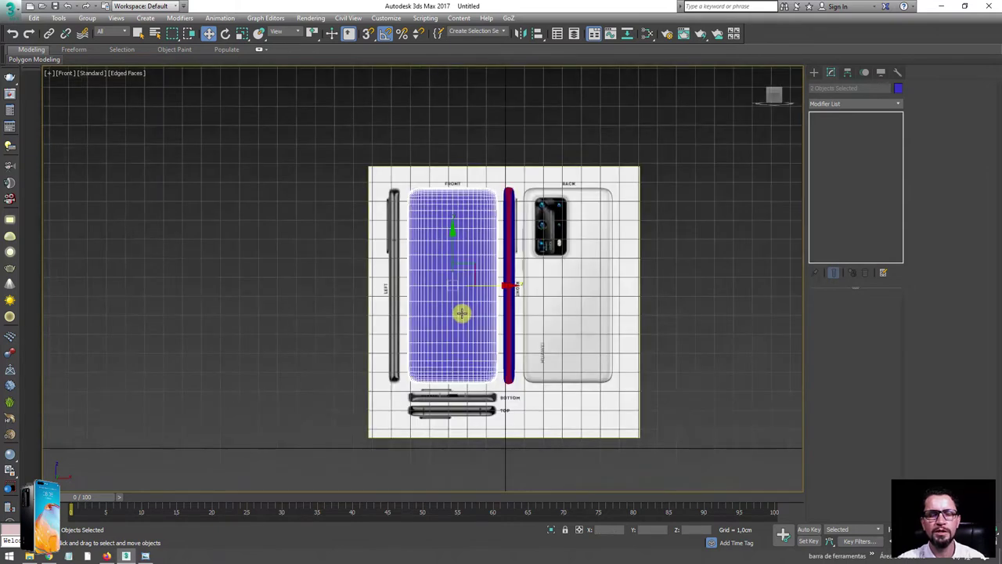
Step: Shift-drag another instance downward and tip it 90° so it lies edge-on
middle_click_drag(456, 229, 468, 169)
left_click_drag(468, 168, 469, 243, "shift")
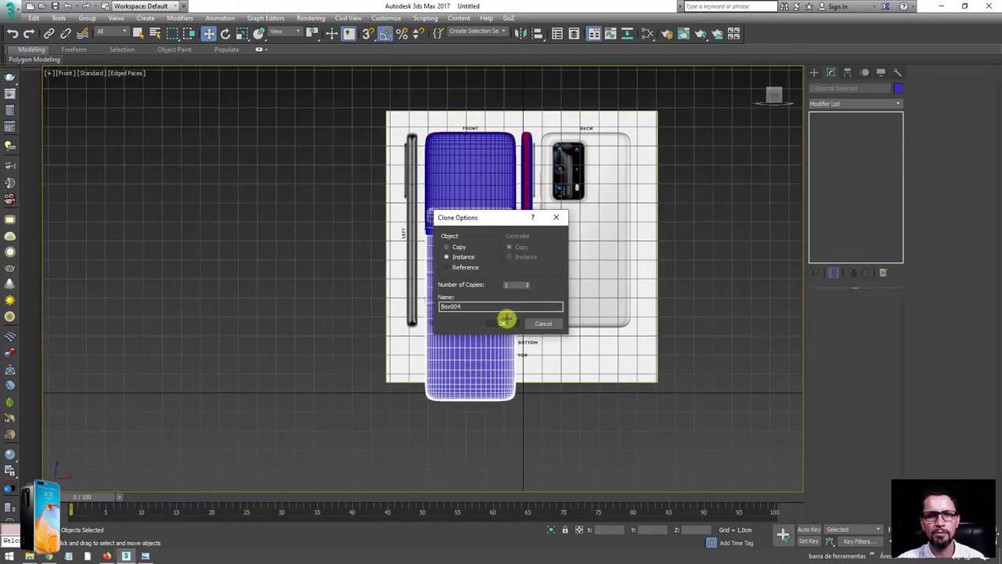
left_click(506, 321)
key("e")
mouse_move(474, 295)
left_mouse_down()
mouse_move(484, 246)
mouse_move(470, 263)
mouse_move(473, 305)
left_mouse_up()
key("w")
key("z")
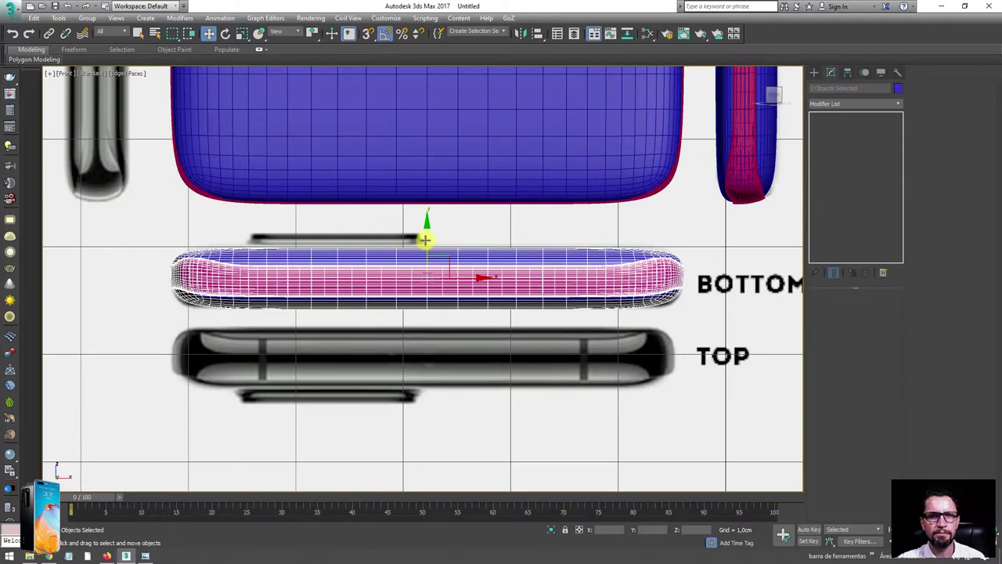
Step: Align the edge-on strip copy with the BOTTOM reference and select it
mouse_move(424, 240)
left_mouse_down()
mouse_move(432, 271)
mouse_move(441, 244)
left_mouse_up()
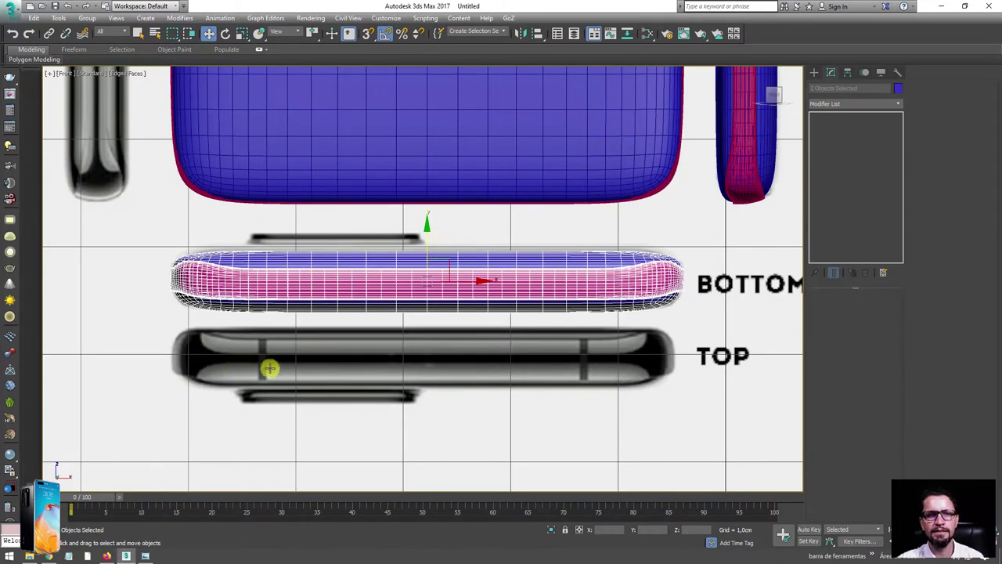
middle_click_drag(269, 368, 334, 330)
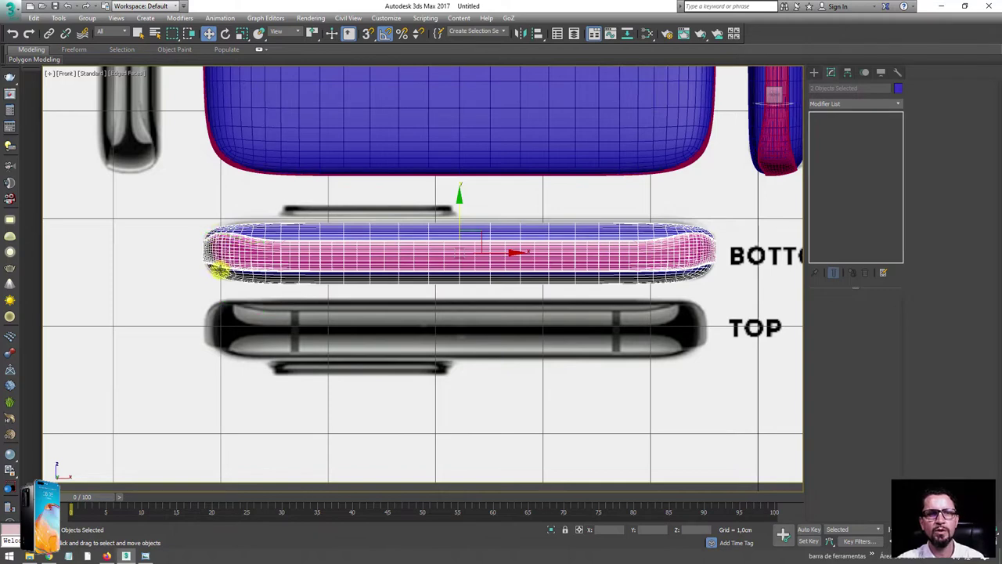
left_click(614, 264)
scroll(449, 242, "up", 2)
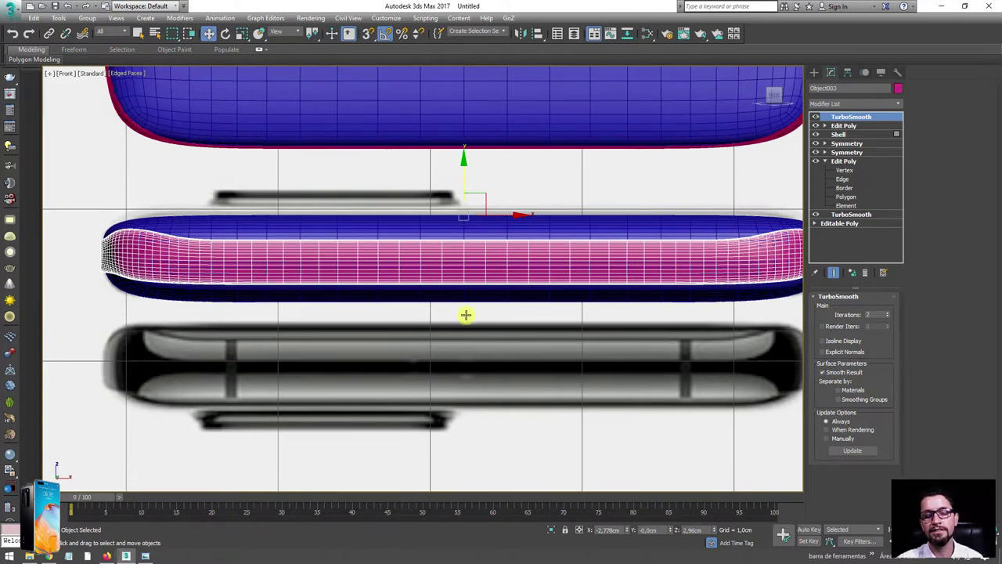
left_click_drag(228, 335, 224, 373)
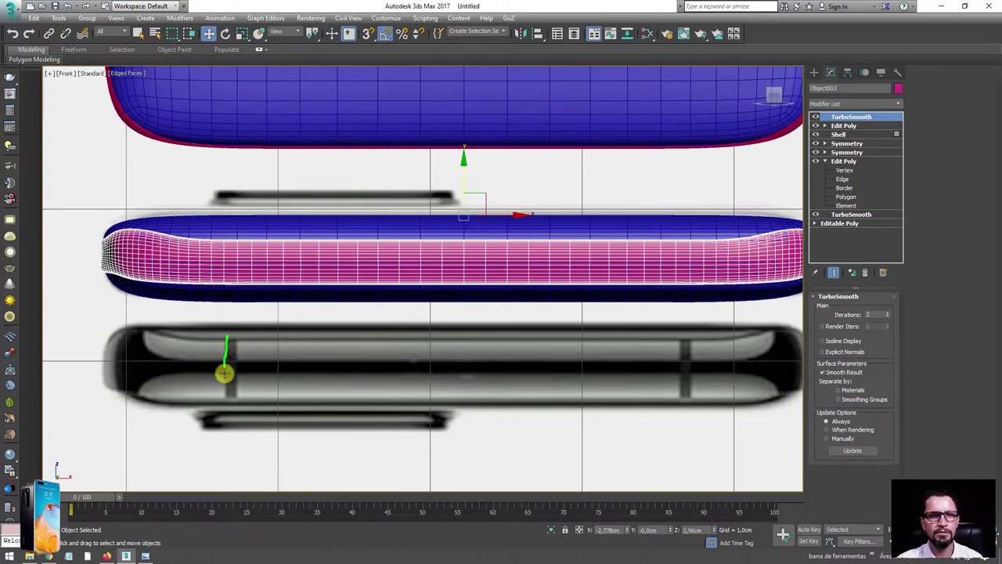
left_click_drag(237, 334, 241, 396)
left_click_drag(678, 344, 679, 407)
Step: Switch off the strip's TurboSmooth and expand its top Edit Poly
left_click(816, 117)
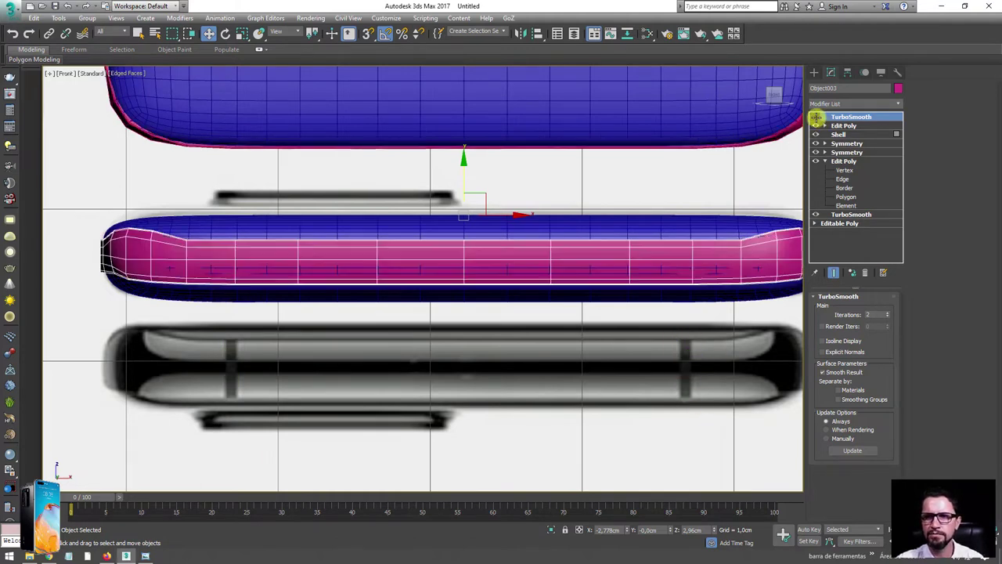
middle_click_drag(720, 273, 528, 269)
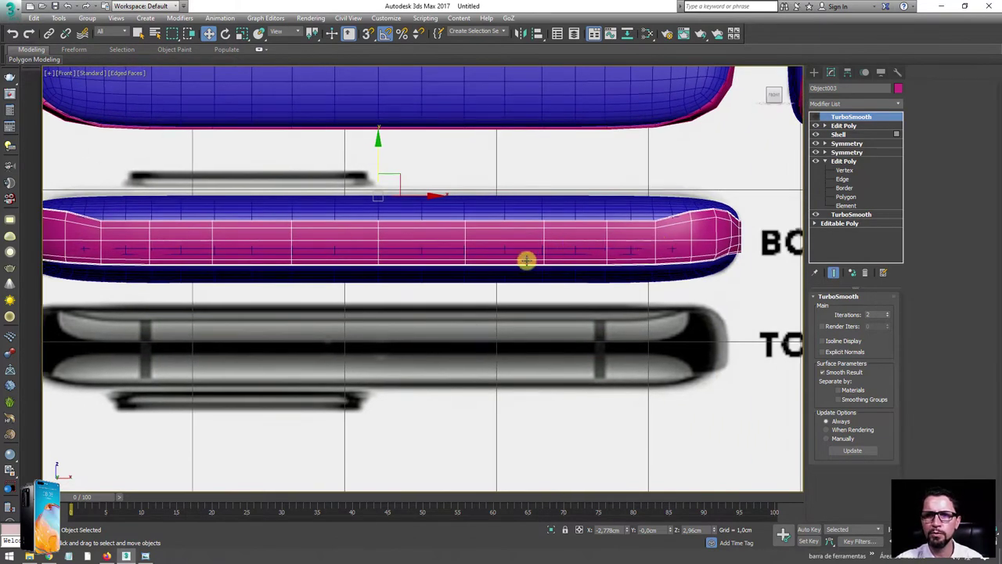
left_click(825, 126)
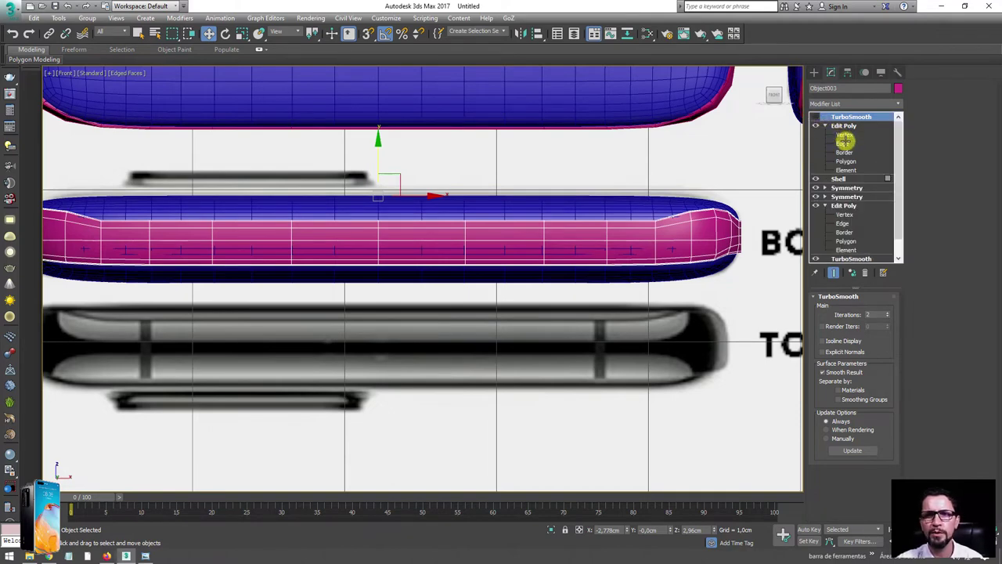
Step: Enter Edge level on the top Edit Poly and return to Front view of the strip
left_click(843, 143)
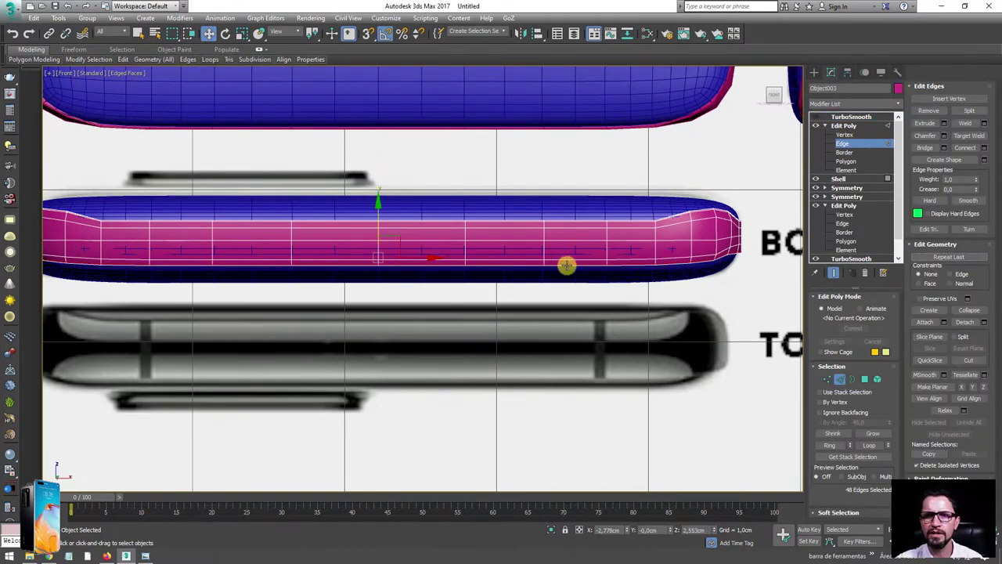
scroll(576, 252, "up", 2)
scroll(576, 252, "up", 3)
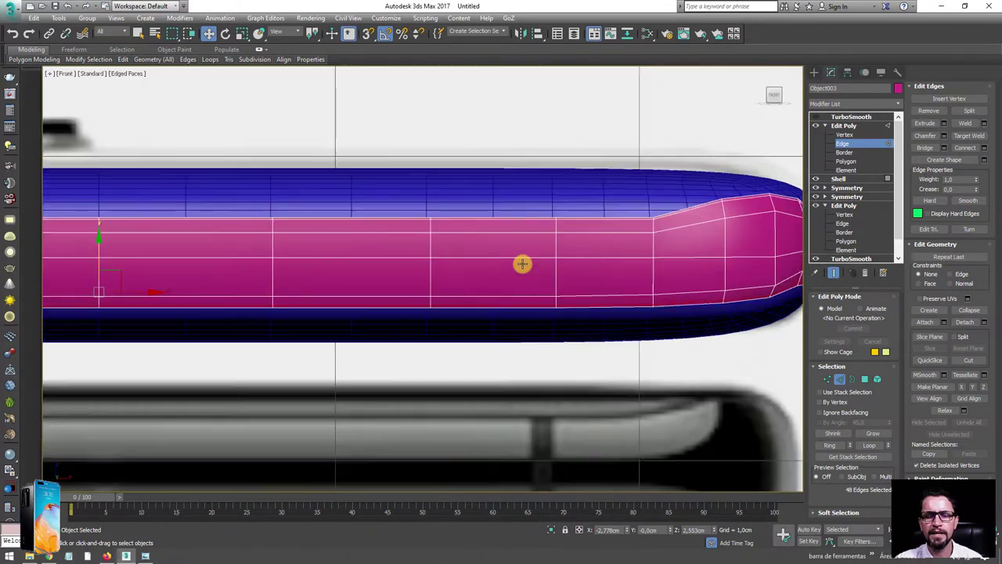
left_click(602, 337, "ctrl")
key("ctrl+z")
key("ctrl+z")
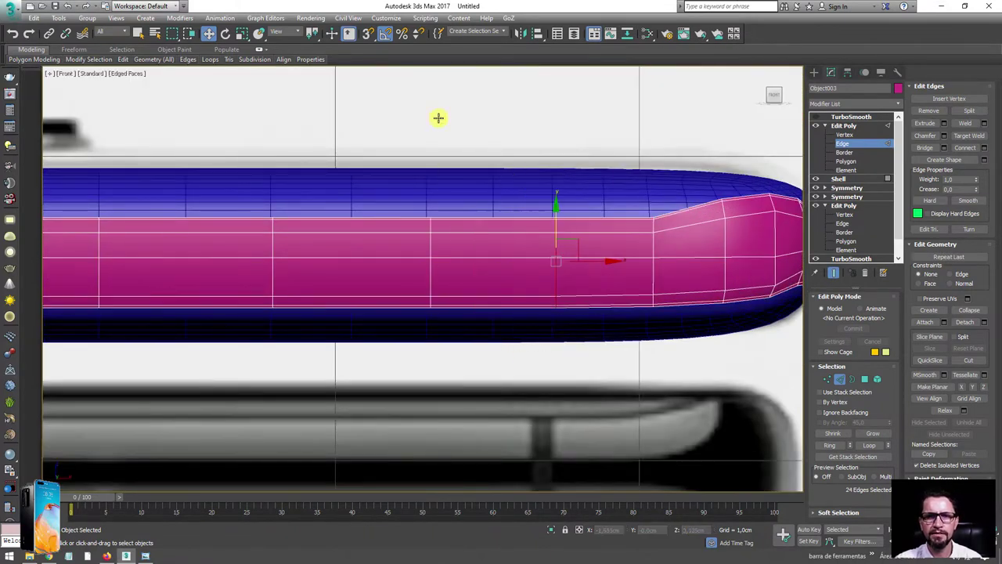
scroll(439, 116, "down", 5)
middle_click_drag(532, 205, 537, 263, "alt")
scroll(537, 263, "up", 5)
scroll(537, 263, "down", 5)
mouse_move(537, 209)
middle_mouse_down("alt")
mouse_move(674, 215)
mouse_move(631, 206)
mouse_move(463, 237)
middle_mouse_up("alt")
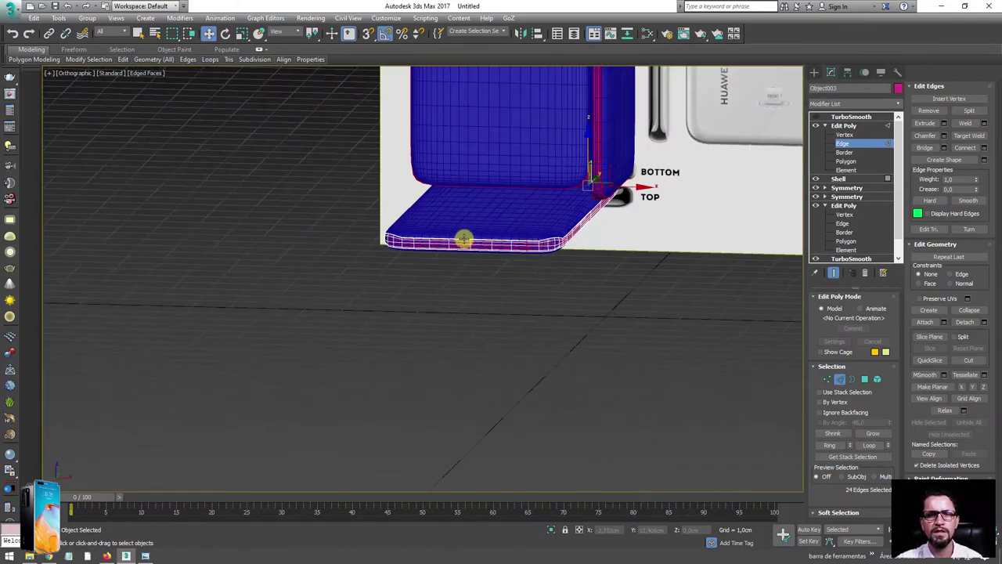
scroll(463, 237, "down", 1)
key("f")
scroll(287, 212, "up", 4)
scroll(297, 235, "up", 4)
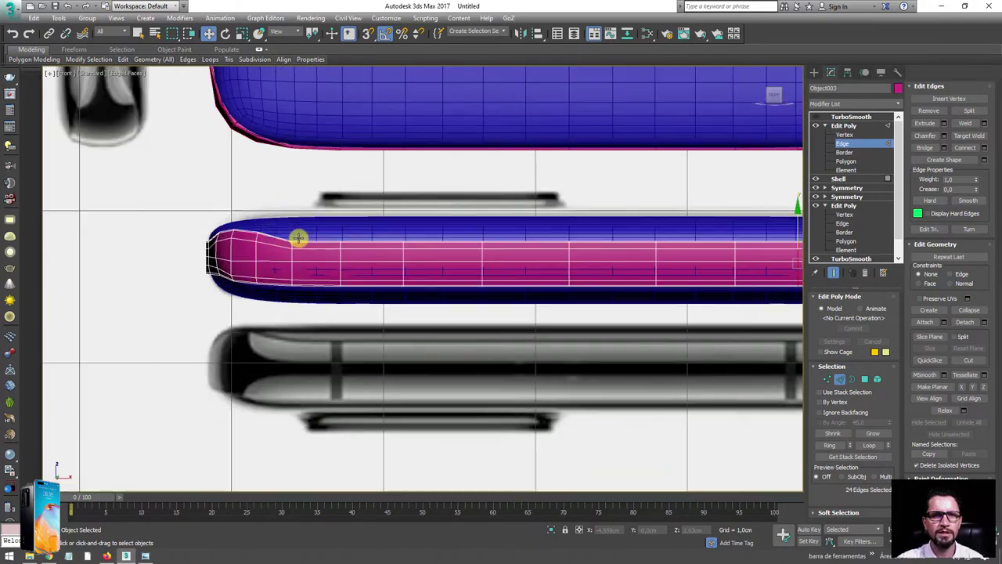
scroll(312, 287, "up", 2)
scroll(278, 198, "down", 3)
Step: Select the vertical edge loops across the strip's middle, deselecting a few
middle_click_drag(307, 232, 245, 258)
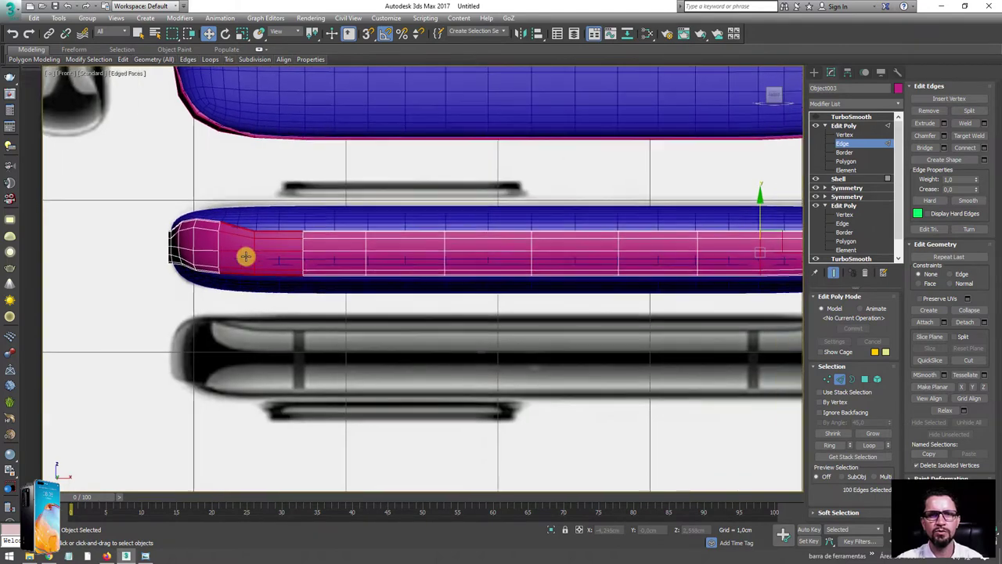
scroll(246, 258, "down", 2)
scroll(240, 237, "up", 1)
left_click_drag(286, 208, 275, 264)
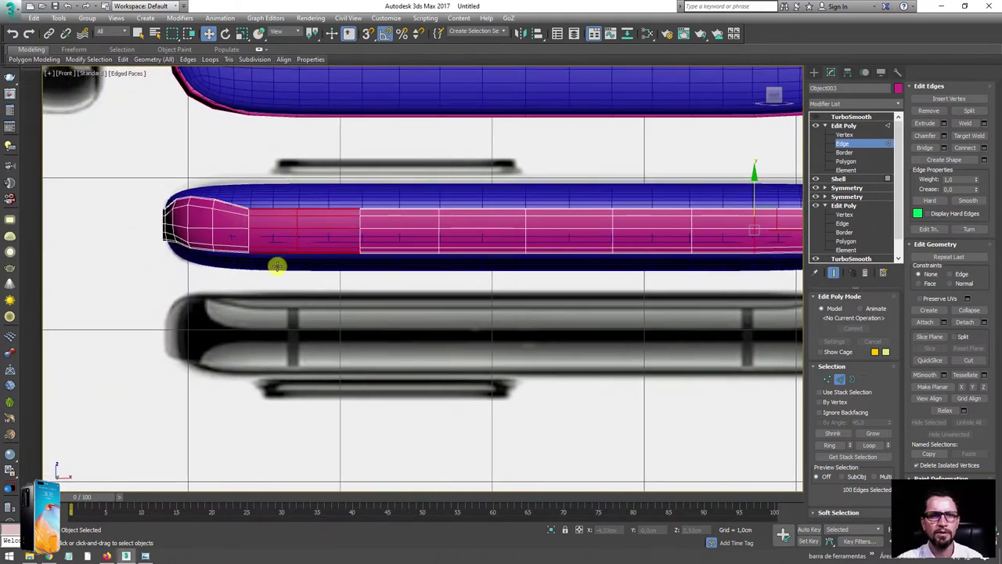
left_click_drag(346, 174, 345, 174, "alt")
scroll(391, 219, "down", 3)
scroll(432, 258, "down", 4)
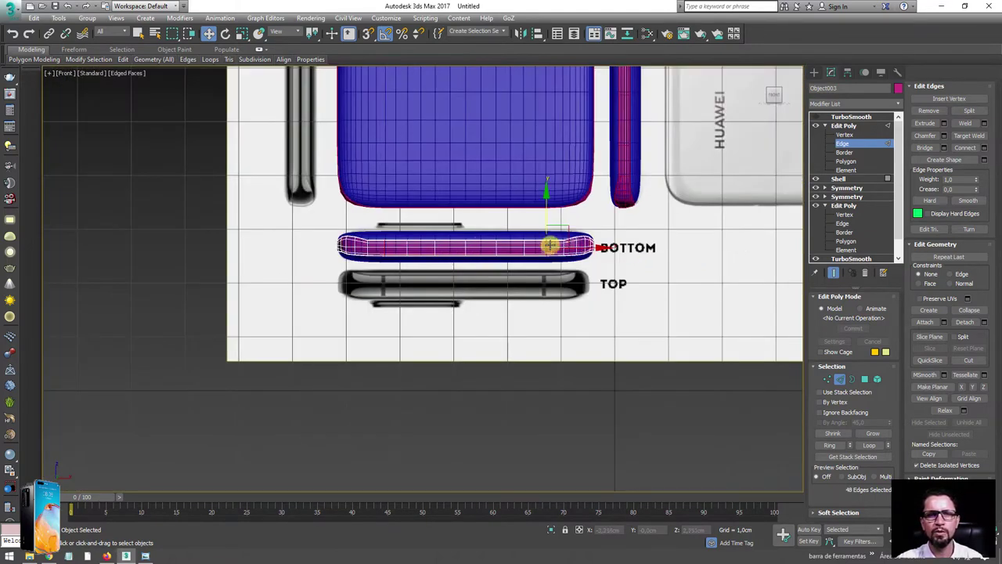
scroll(541, 251, "up", 5)
scroll(529, 252, "up", 4)
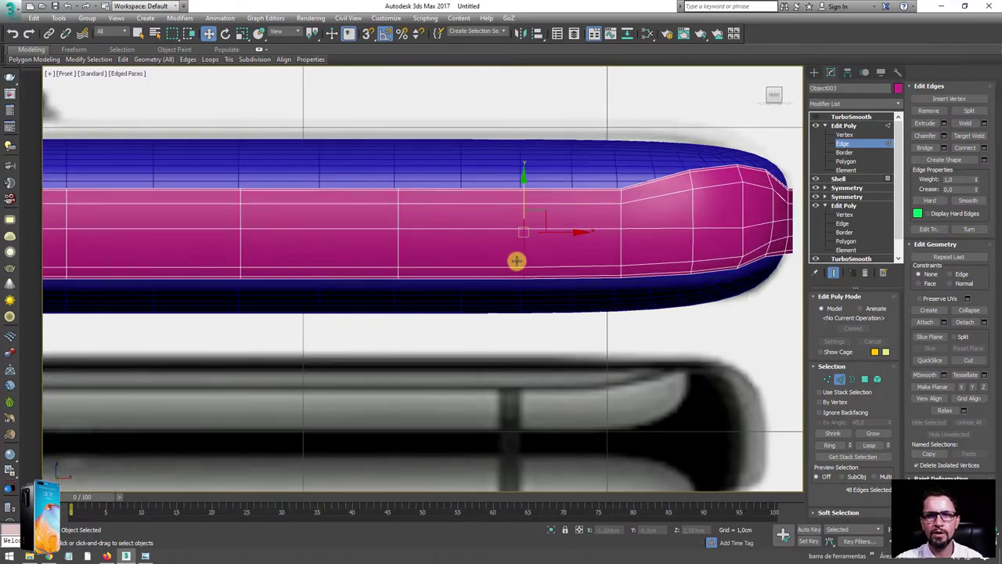
scroll(514, 261, "down", 3)
middle_click_drag(516, 261, 644, 243)
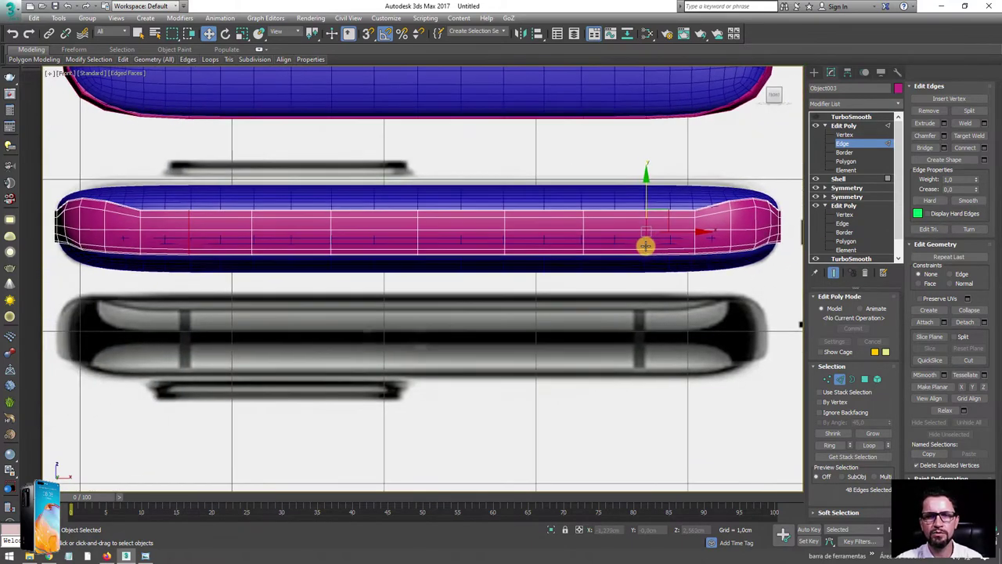
Step: Squeeze the selected loops slightly inward along X with Select and Non-uniform Scale
key("r")
left_click_drag(313, 38, 310, 47)
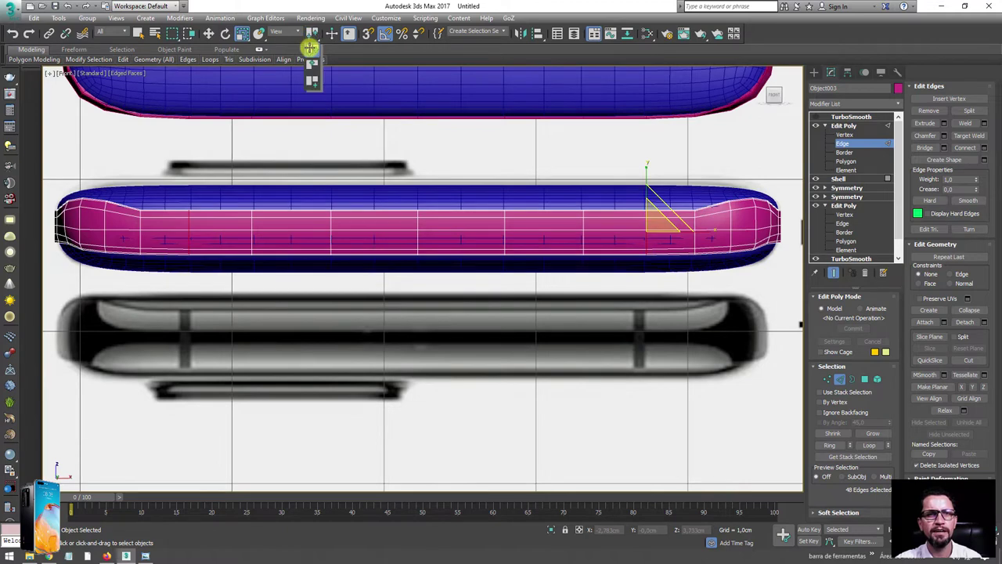
left_click(312, 63)
left_click_drag(481, 230, 479, 232)
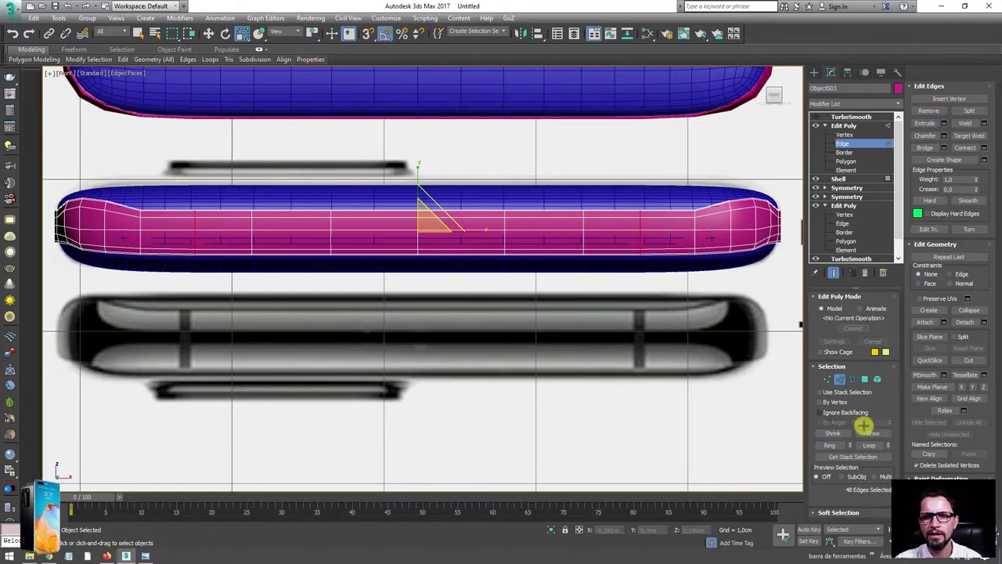
Step: Chamfer the selected edge loops by about 0.046cm and commit
left_click(944, 135)
scroll(572, 251, "up", 2)
scroll(535, 259, "up", 2)
scroll(503, 259, "up", 1)
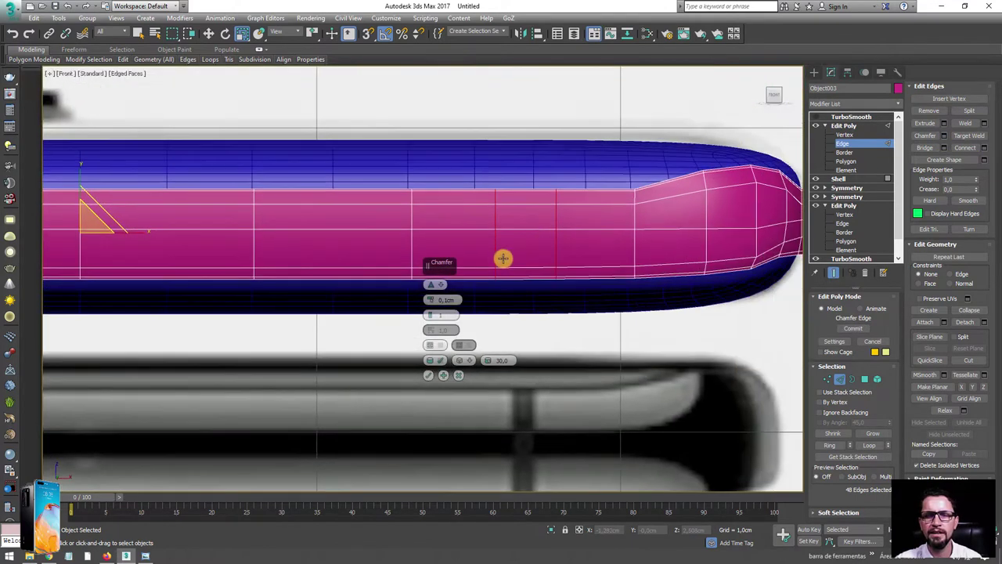
middle_click_drag(441, 296, 433, 301)
left_click_drag(433, 299, 466, 288)
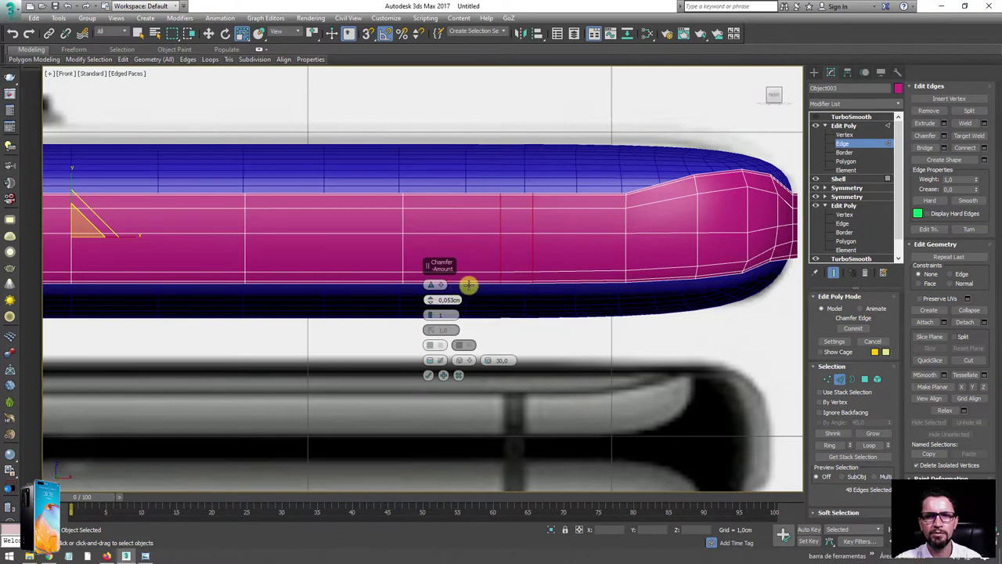
left_click(428, 375)
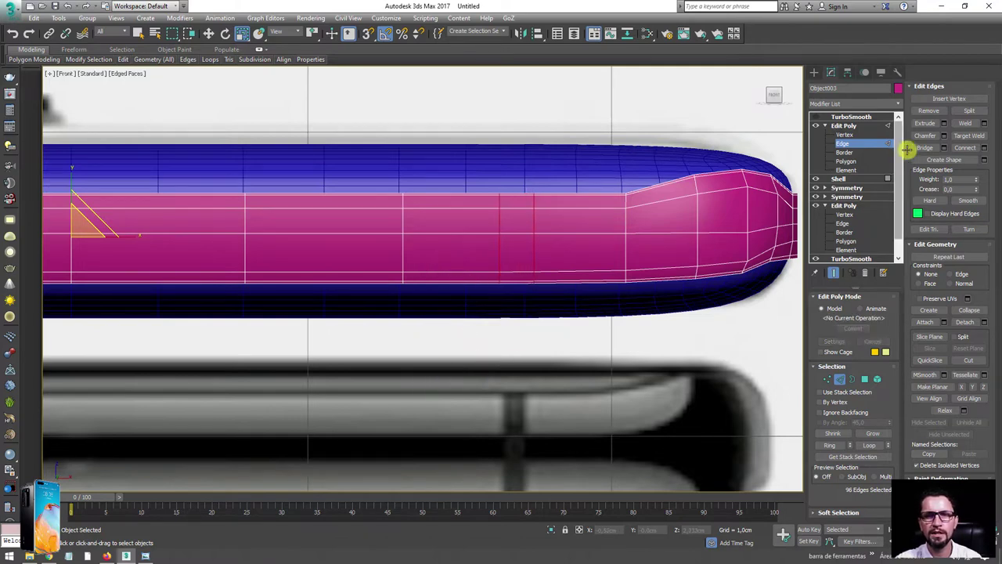
Step: Chamfer the new edges again with a near-zero amount and commit
left_click(945, 135)
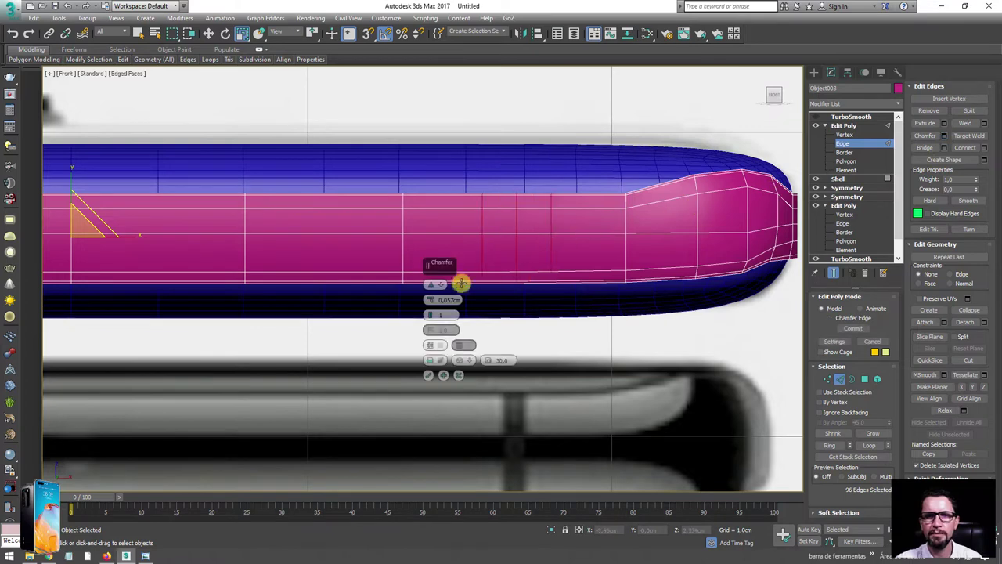
left_click_drag(435, 299, 439, 294)
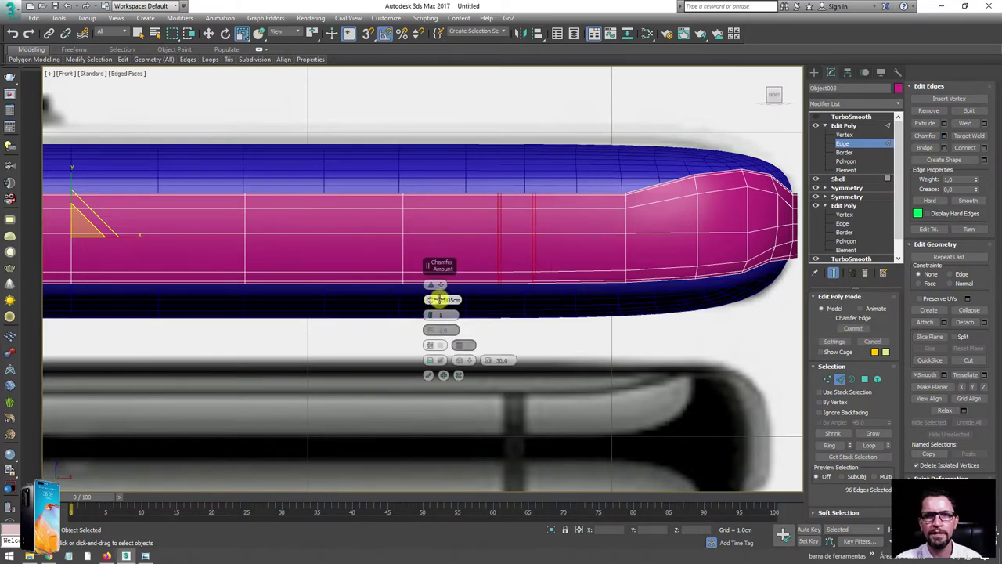
left_click(429, 375)
scroll(626, 234, "up", 1)
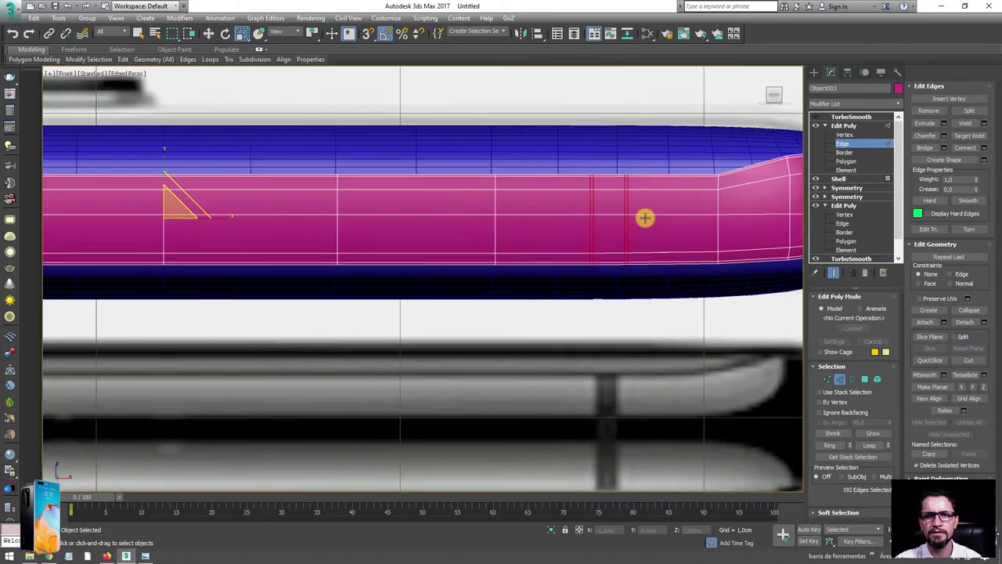
scroll(628, 230, "down", 4)
scroll(628, 196, "up", 4)
scroll(635, 373, "down", 3)
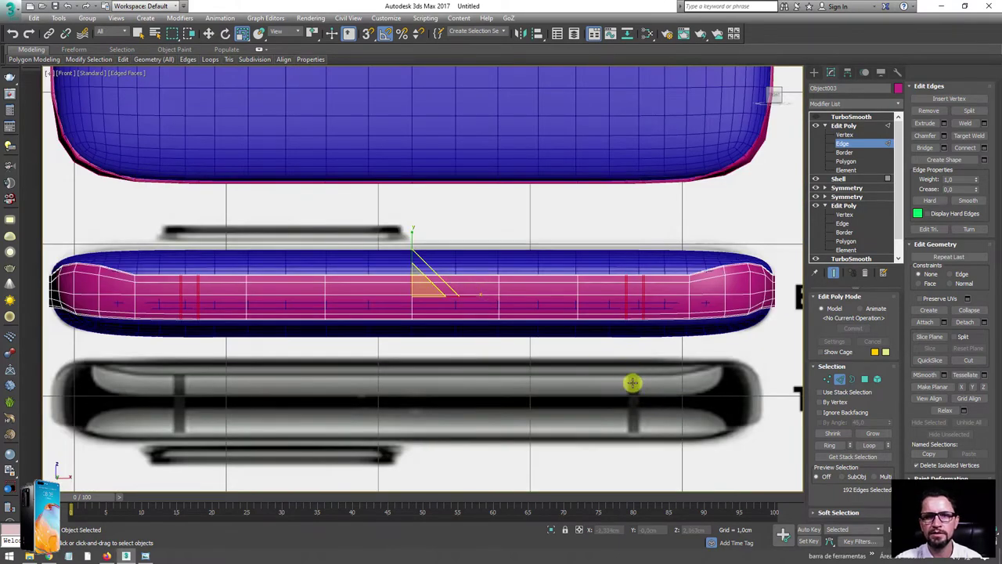
left_click(633, 371)
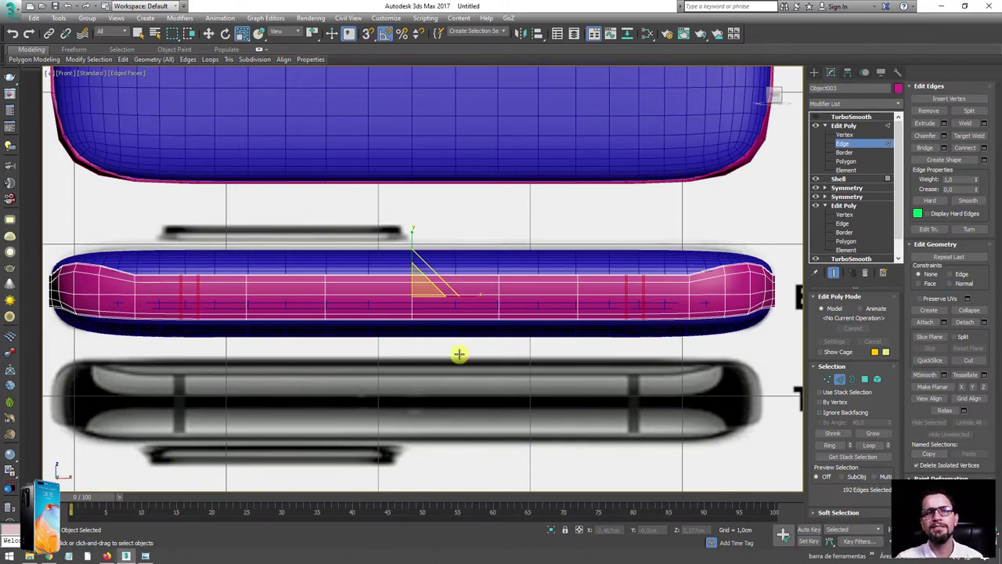
scroll(459, 354, "up", 2)
scroll(459, 354, "down", 4)
Step: Select both bottom-edge phone pieces and rotate them -180° around the X axis
left_click(843, 125)
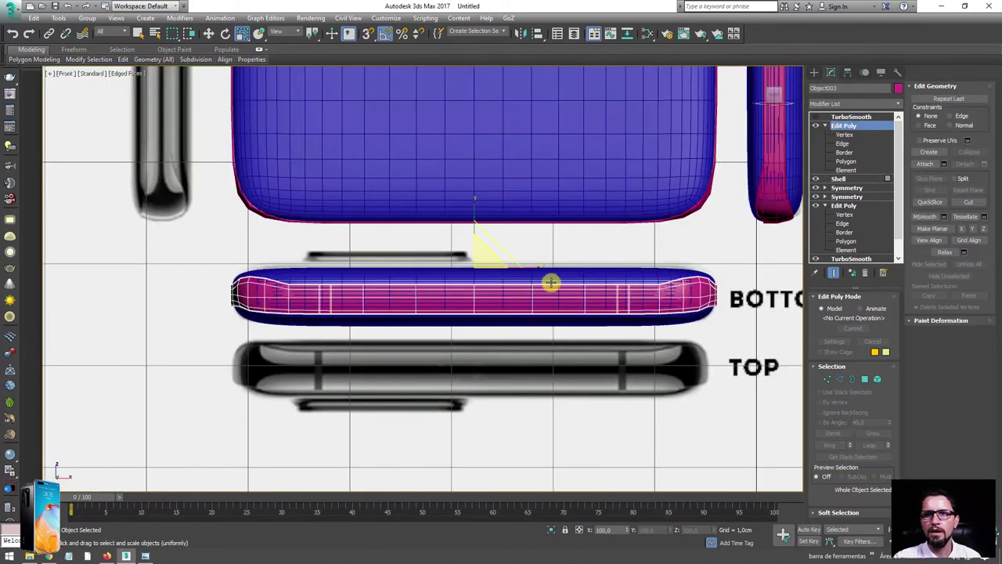
scroll(551, 283, "down", 5)
scroll(522, 305, "up", 2)
left_click(553, 274)
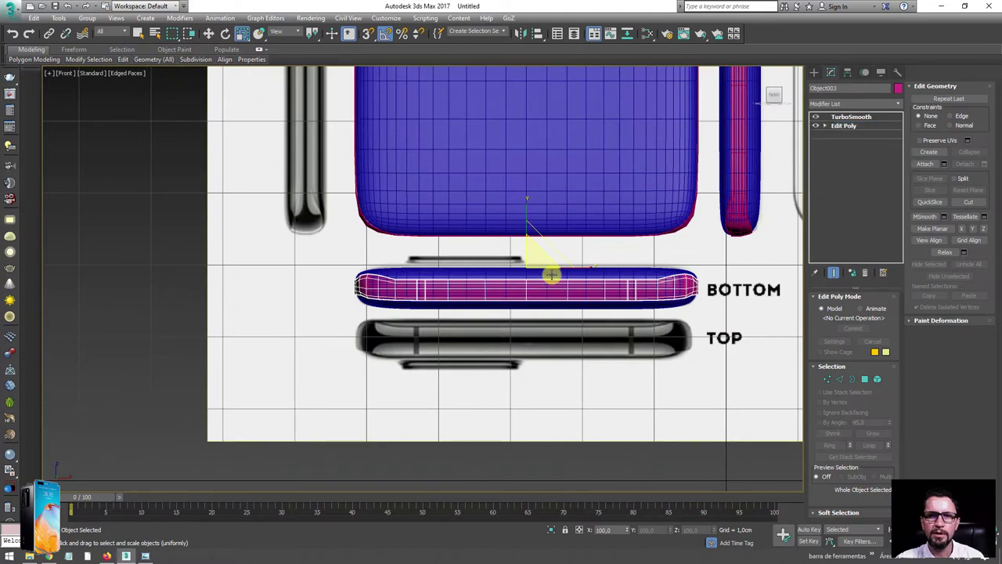
key("e")
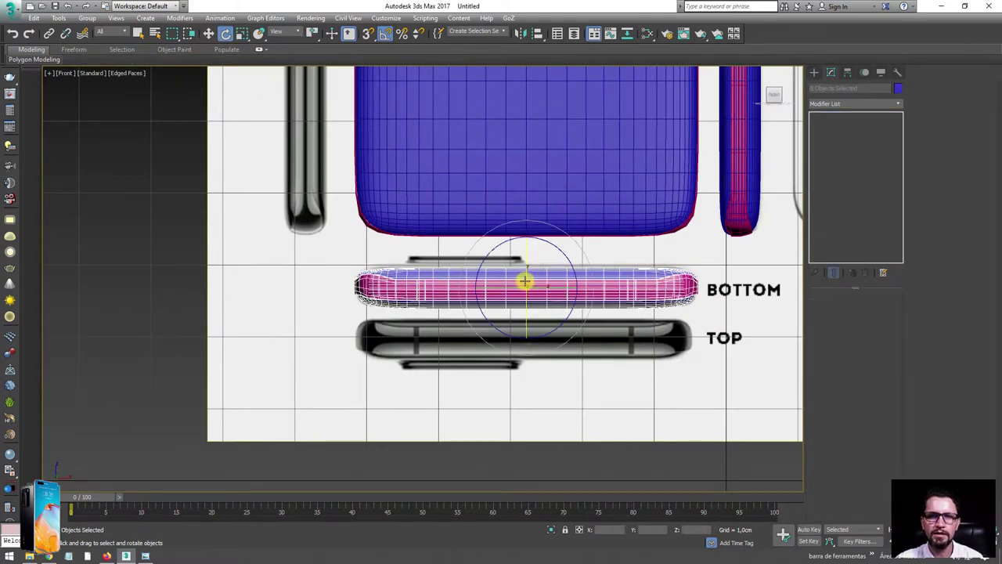
left_click_drag(525, 281, 524, 185)
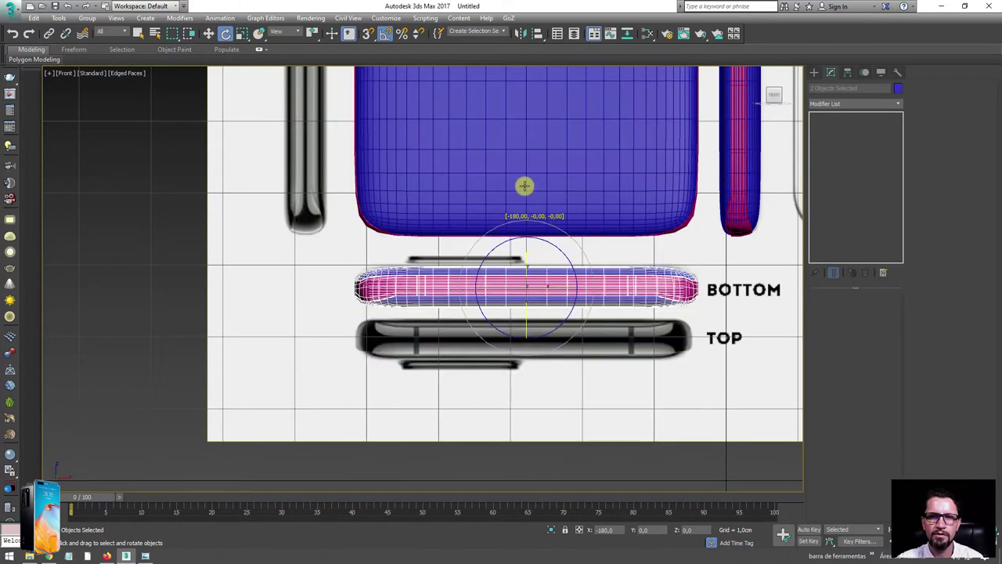
Step: Select only the pink frame (Object003) and enter its Vertex sub-object level
scroll(425, 289, "up", 2)
scroll(430, 284, "up", 3)
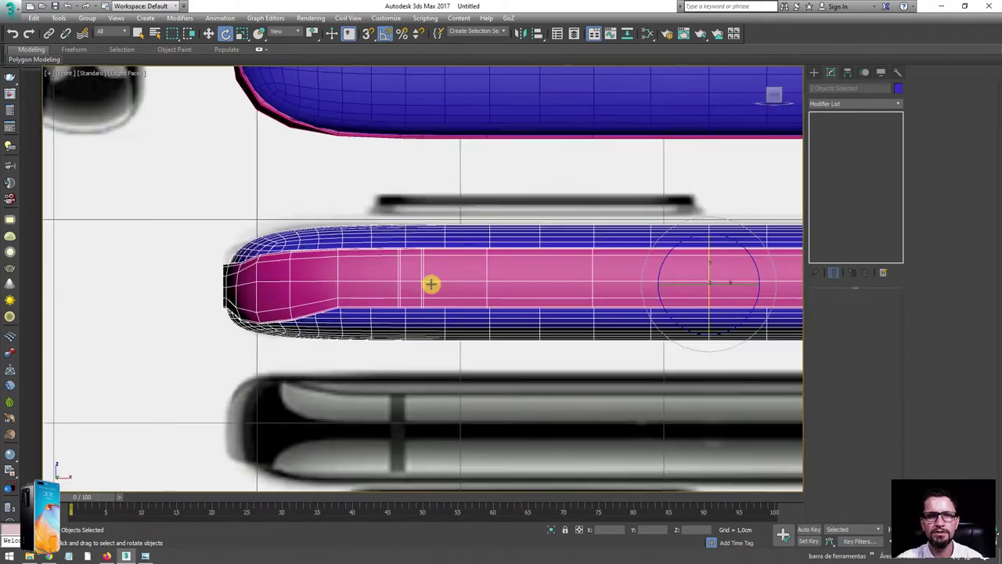
left_click(432, 284)
scroll(462, 305, "down", 2)
scroll(293, 286, "down", 2)
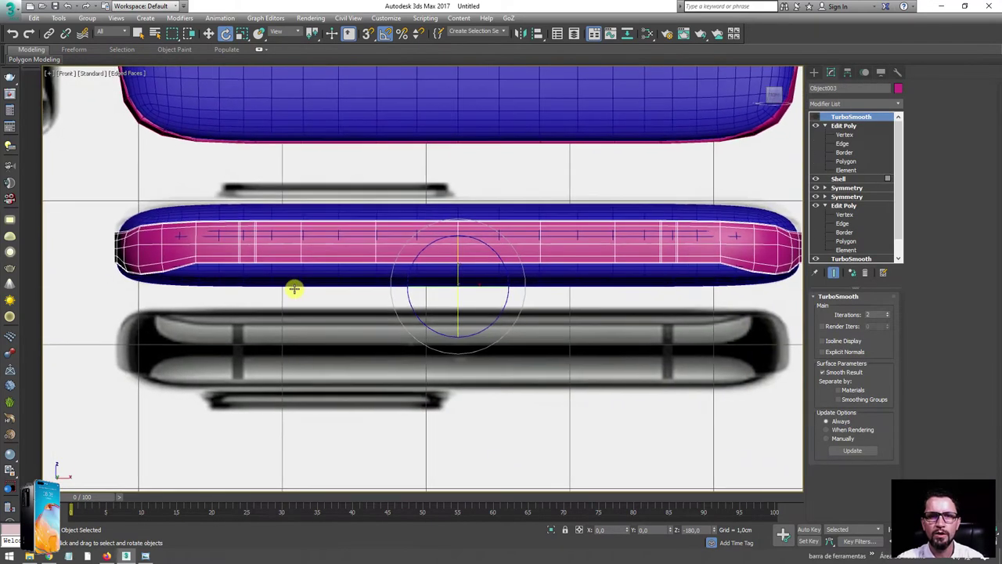
left_click(841, 135)
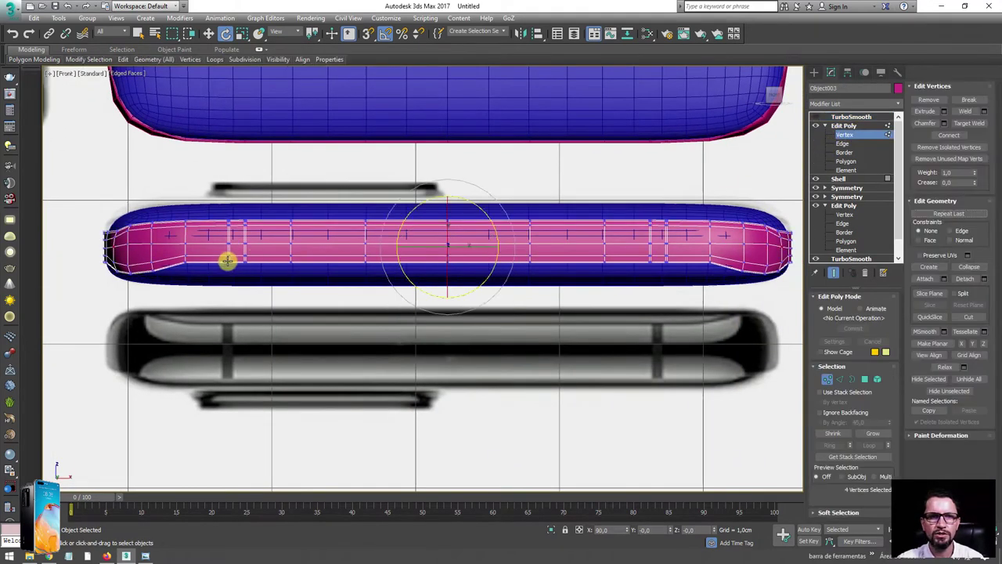
Step: Region-select two vertex columns near the frame's left end and slide them slightly left along X
scroll(317, 324, "up", 3)
left_click_drag(269, 173, 379, 317)
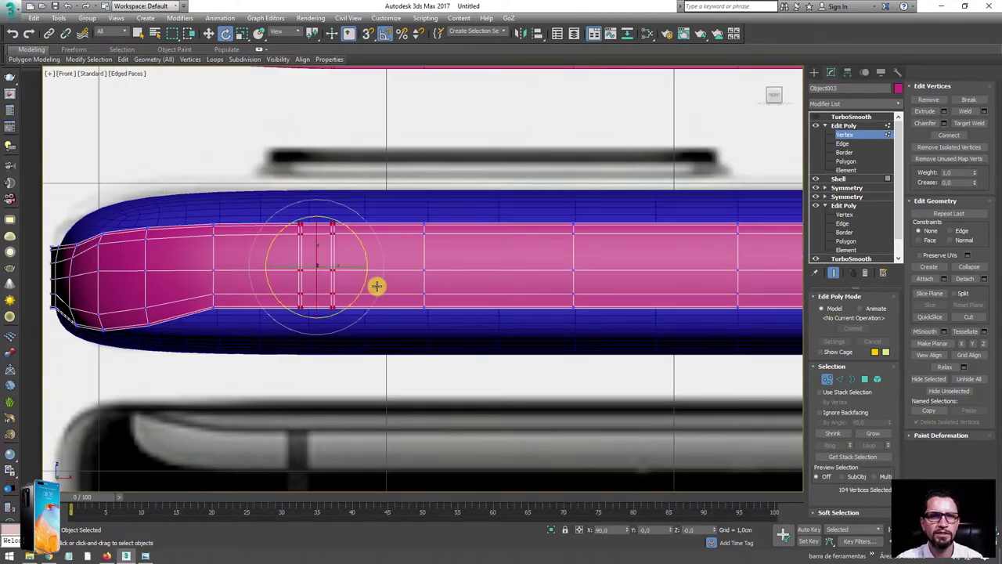
key("w")
left_click_drag(358, 264, 343, 268)
Step: Nudge the paired vertex loops into their final positions and exit Vertex level
key("r")
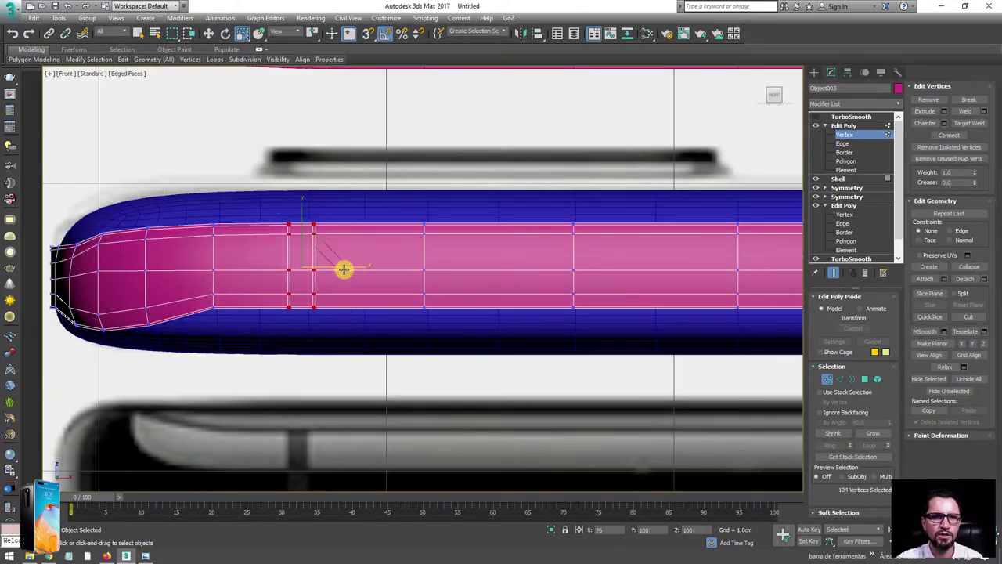
scroll(618, 324, "down", 5)
scroll(510, 300, "up", 3)
scroll(506, 230, "up", 2)
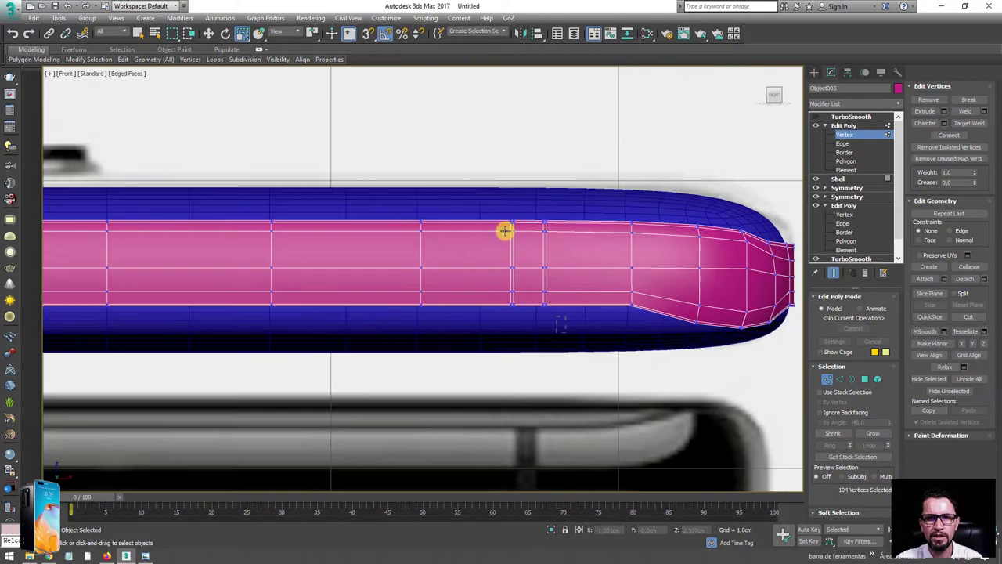
key("w")
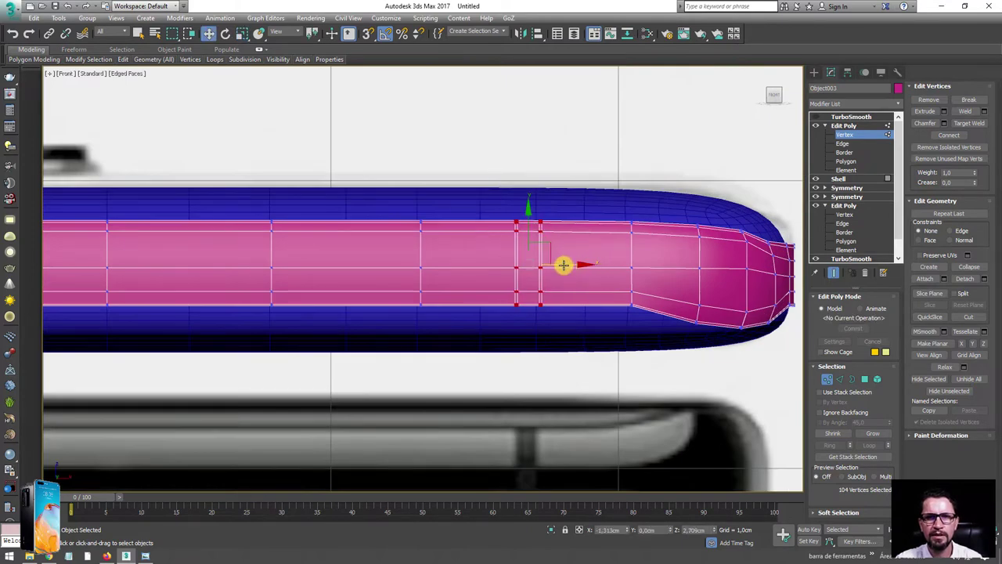
left_click_drag(564, 264, 571, 263)
scroll(571, 264, "down", 2)
scroll(565, 274, "down", 2)
middle_click_drag(353, 329, 472, 284)
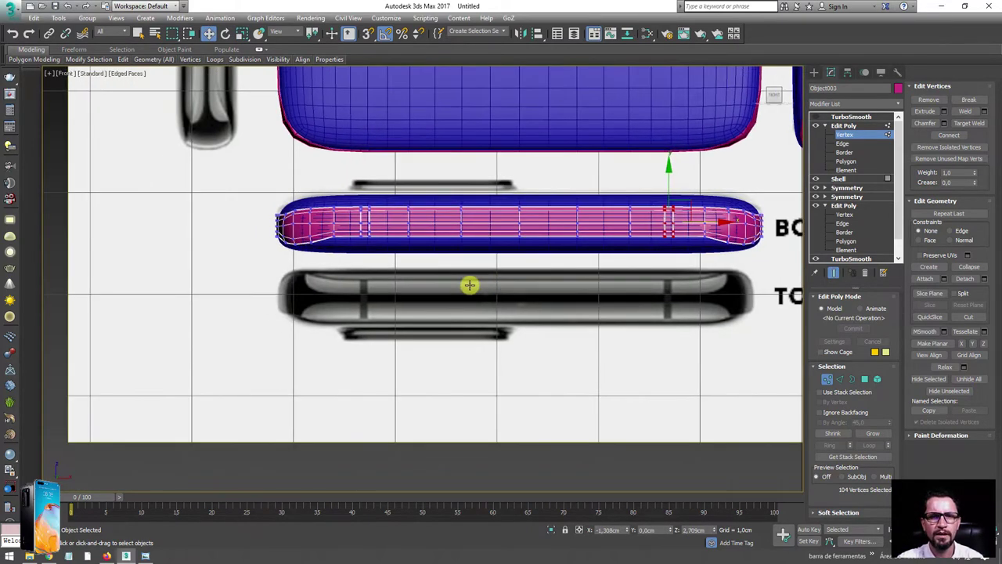
scroll(472, 284, "up", 2)
scroll(472, 284, "up", 1)
scroll(473, 284, "down", 2)
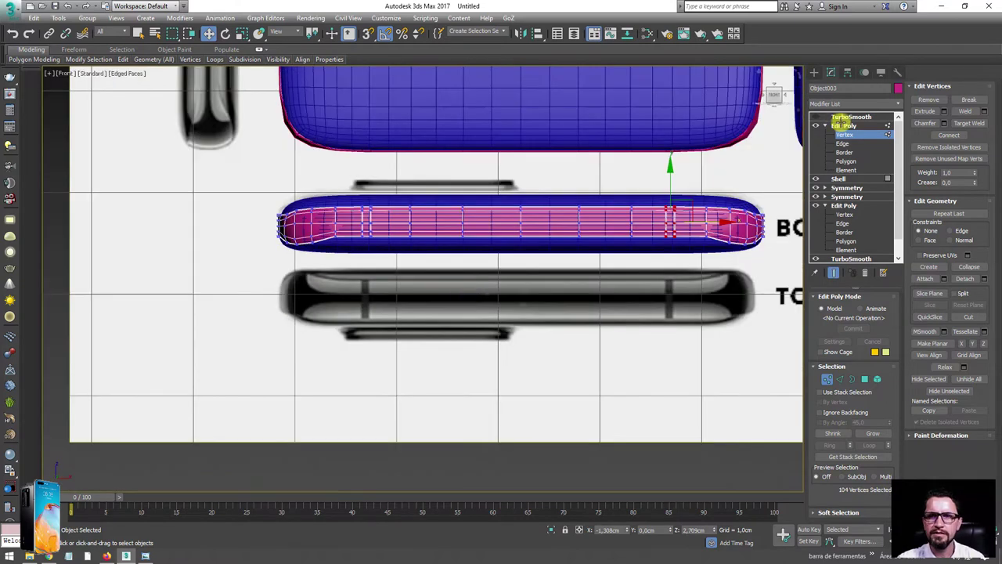
left_click(827, 126)
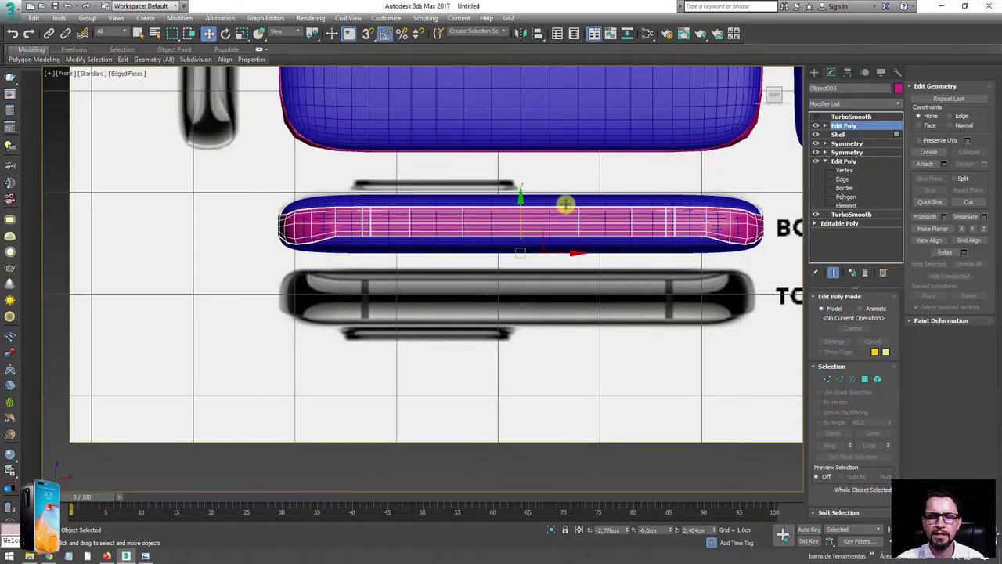
Step: Move the pink piece down onto the BOTTOM reference and compare its rounded lower edge
mouse_move(520, 199)
left_mouse_down()
mouse_move(523, 424)
mouse_move(516, 202)
mouse_move(522, 251)
left_mouse_up()
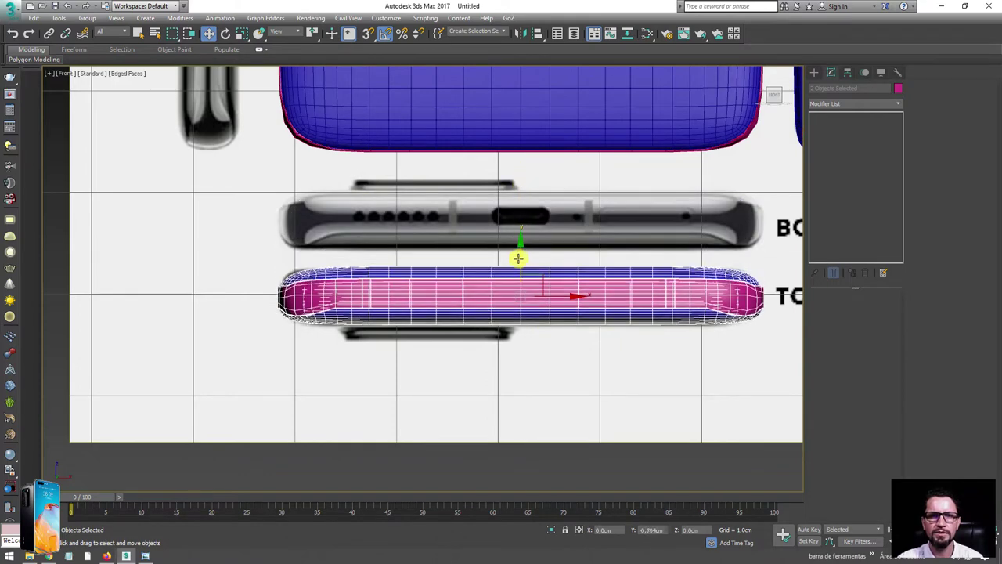
scroll(358, 250, "up", 3)
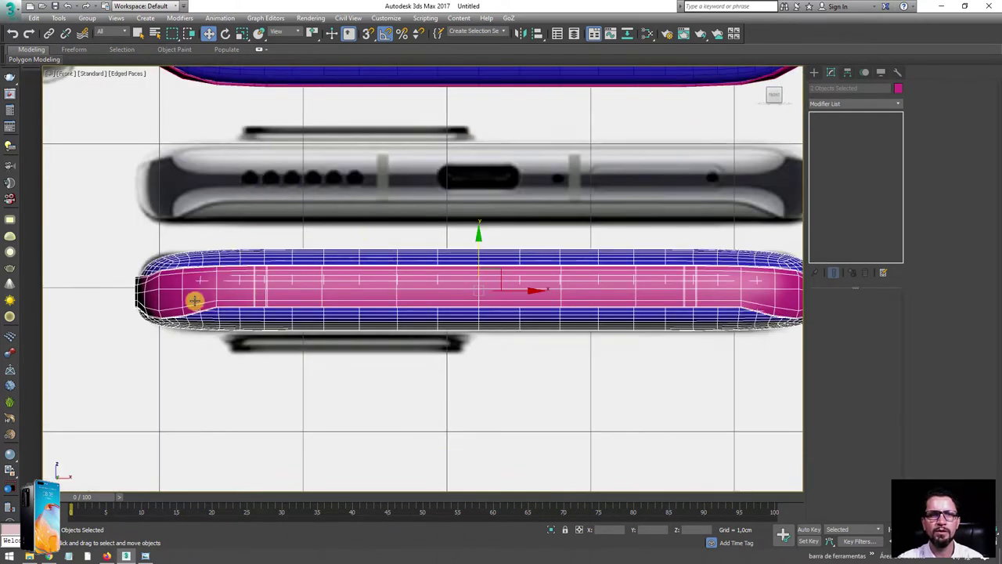
left_click_drag(155, 318, 192, 313)
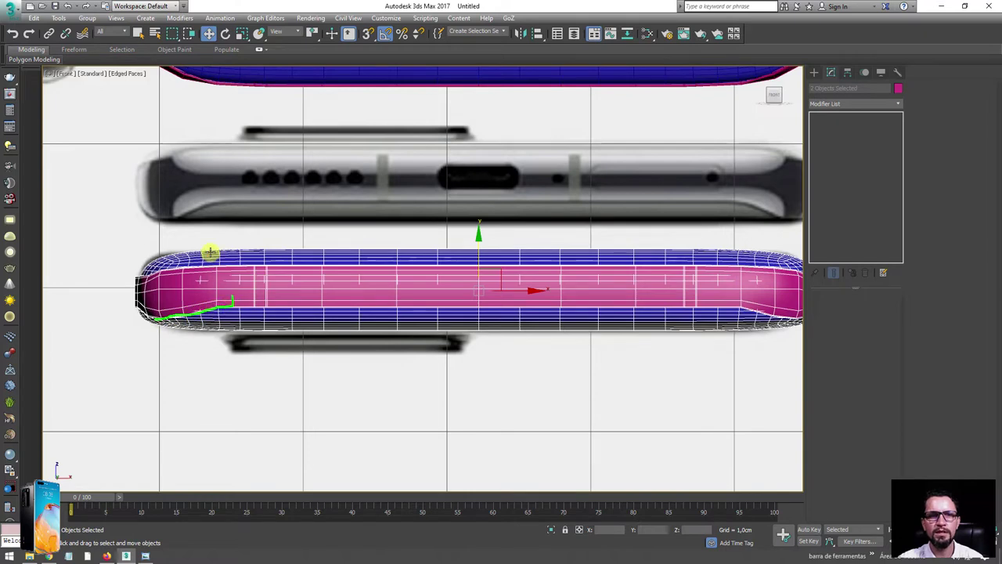
left_click_drag(169, 219, 247, 198)
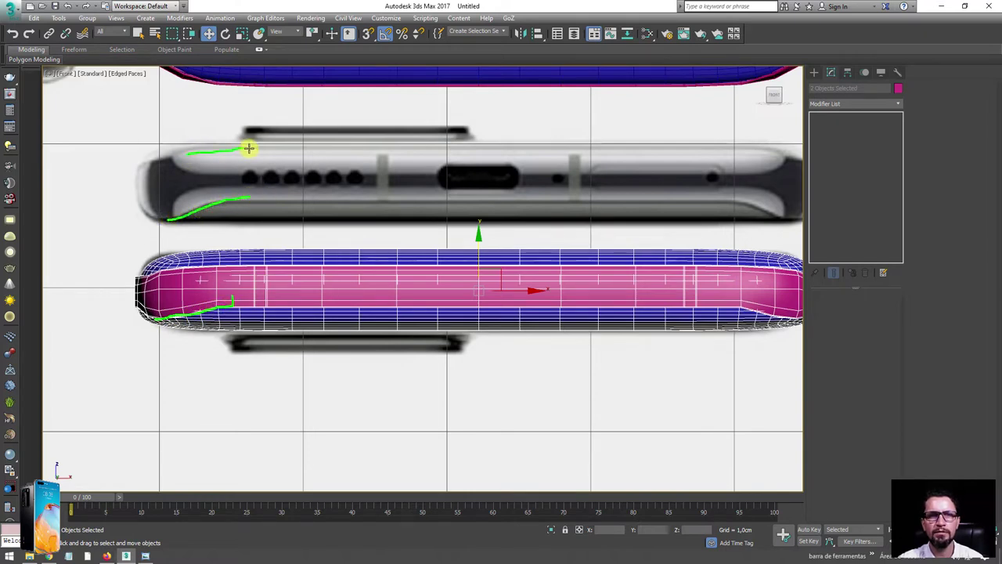
left_click_drag(151, 279, 245, 259)
key("e")
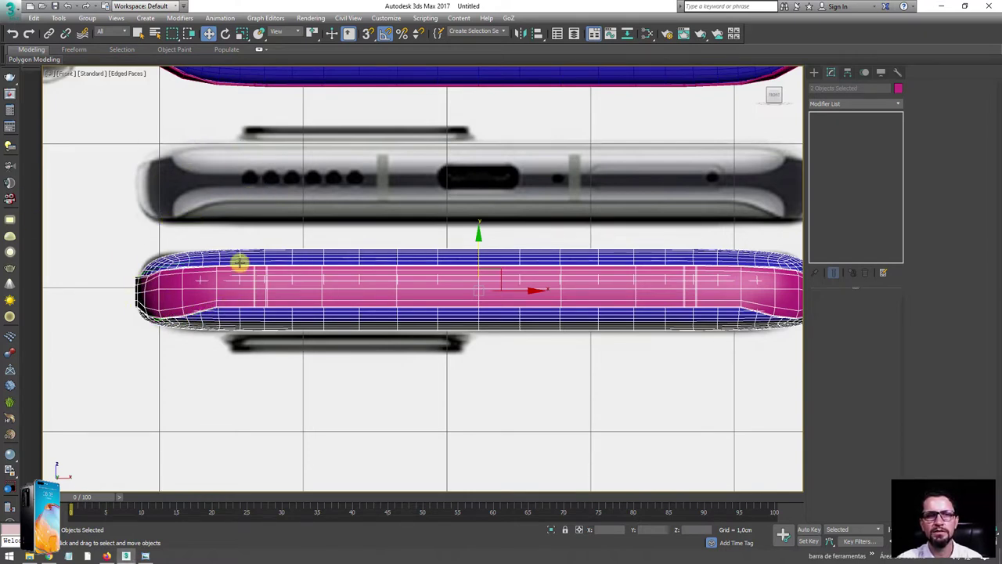
Step: Select the pink frame and set its upper Edit Poly modifier to Edge level
middle_click_drag(146, 289, 268, 268)
scroll(281, 272, "down", 2)
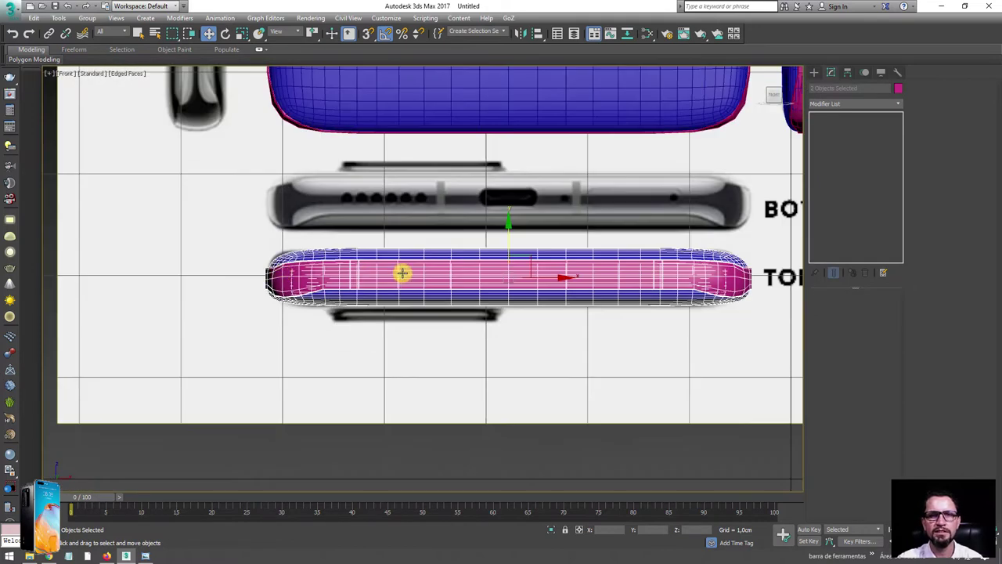
scroll(402, 272, "up", 2)
left_click(334, 270)
scroll(332, 269, "up", 2)
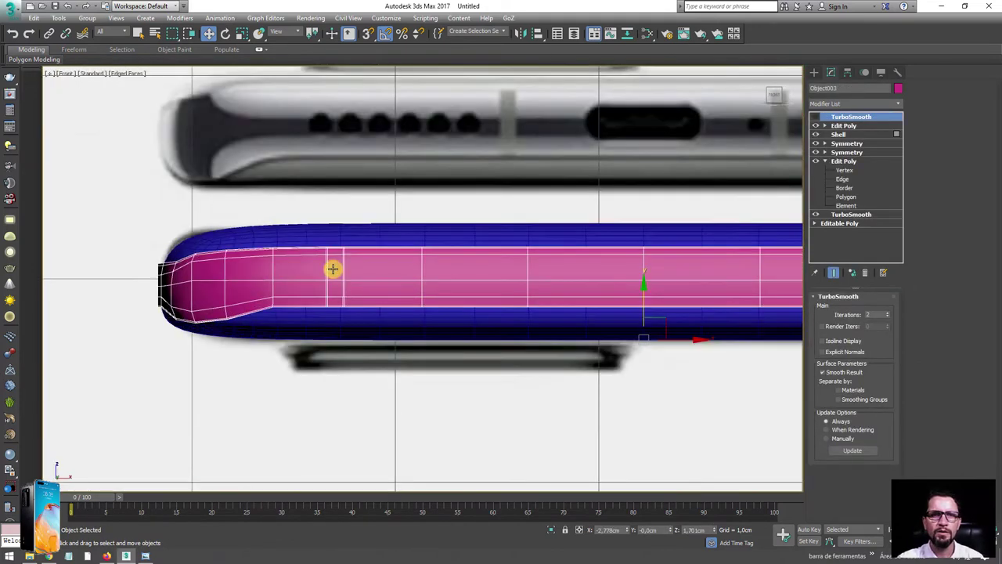
scroll(420, 177, "down", 2)
middle_click_drag(443, 245, 419, 268)
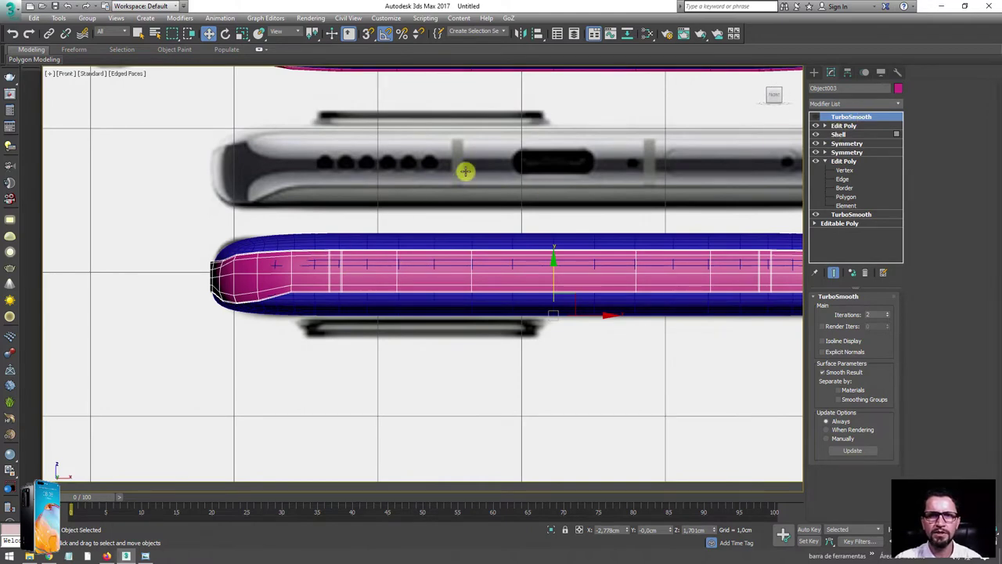
left_click_drag(462, 145, 461, 197)
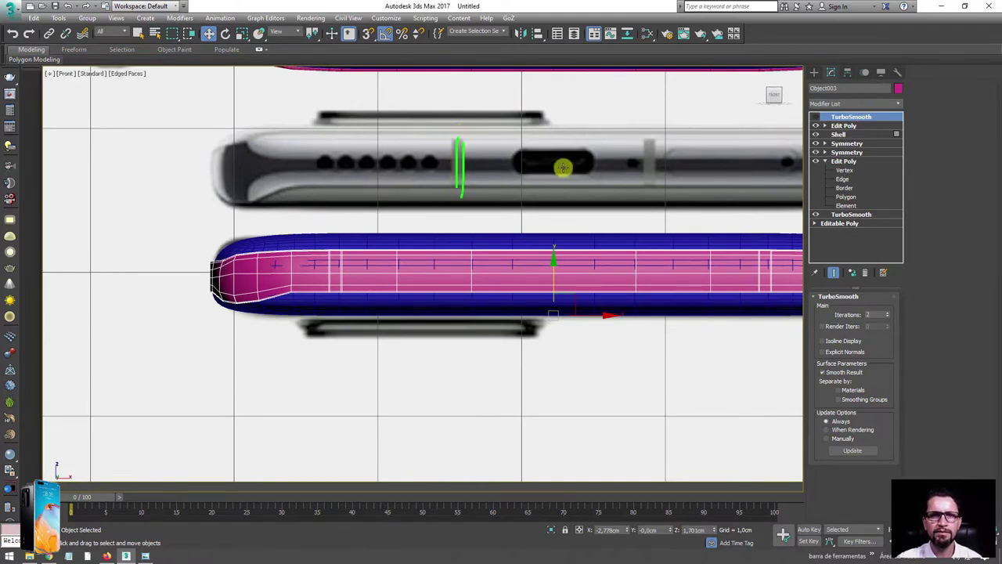
key("Escape")
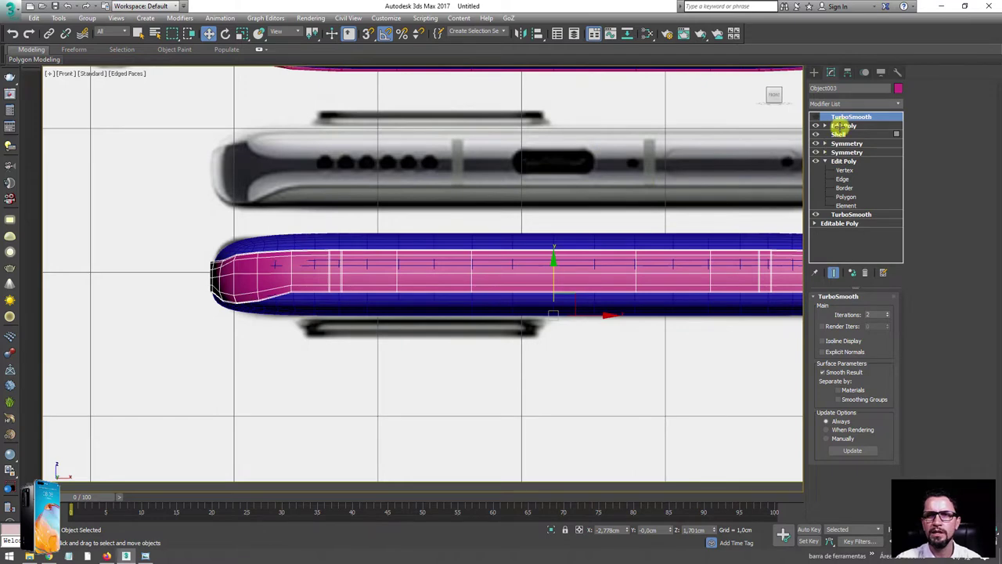
left_click(825, 125)
left_click(842, 144)
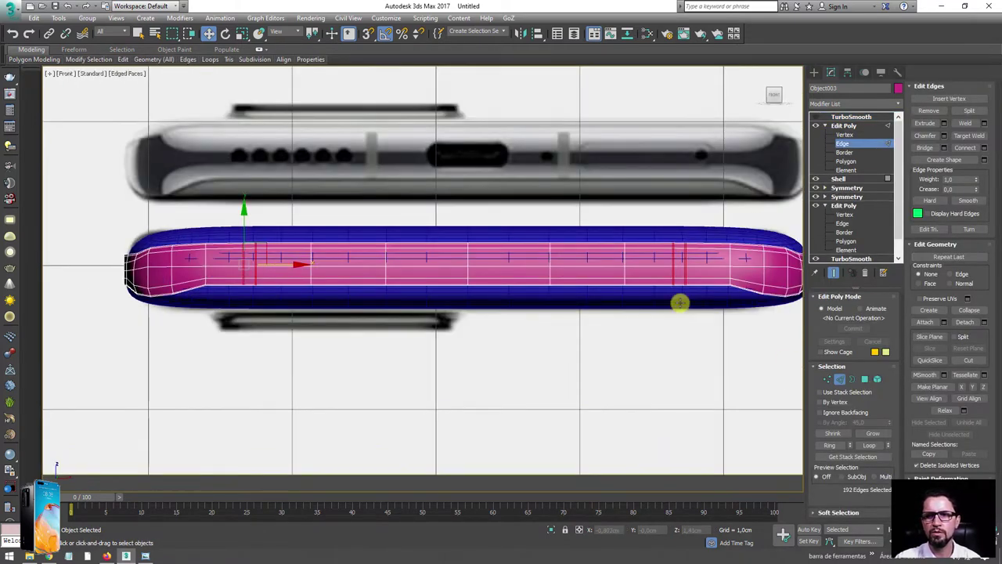
Step: Remove the unwanted edge loops from the frame's bottom face
scroll(673, 299, "down", 4)
middle_click_drag(653, 305, 736, 307, "alt")
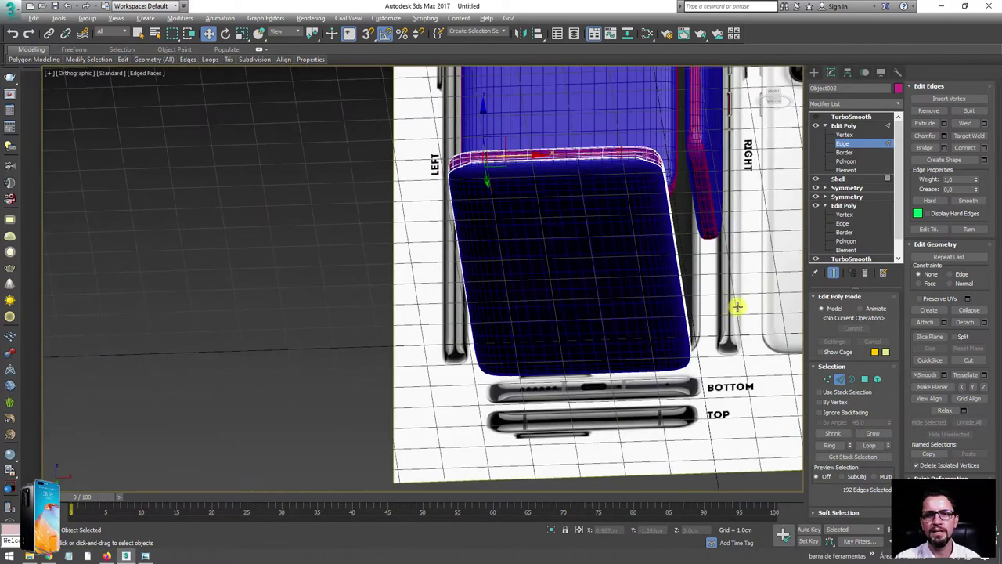
middle_click_drag(548, 271, 512, 201, "alt")
left_click_drag(512, 201, 584, 281)
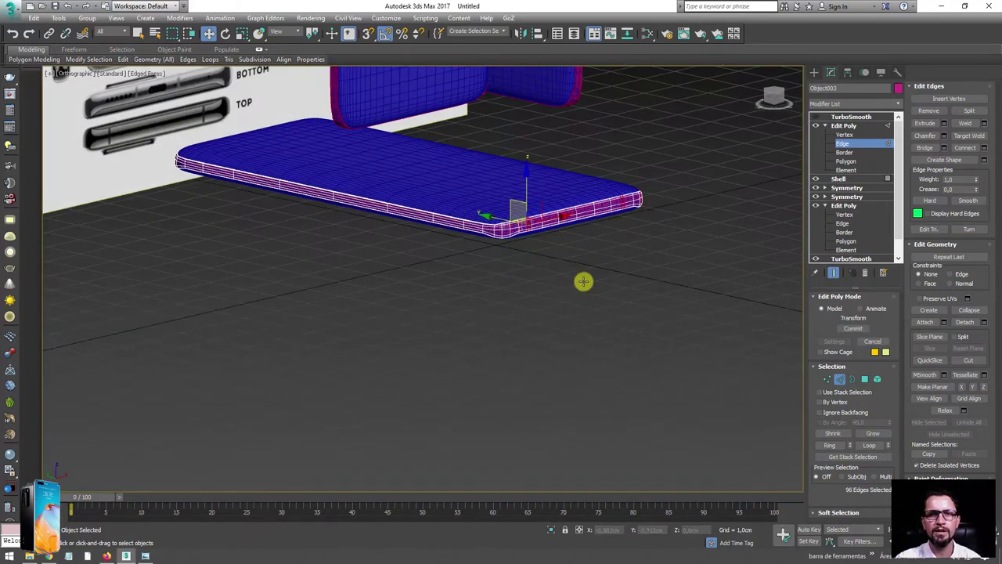
key("f")
scroll(422, 281, "up", 5)
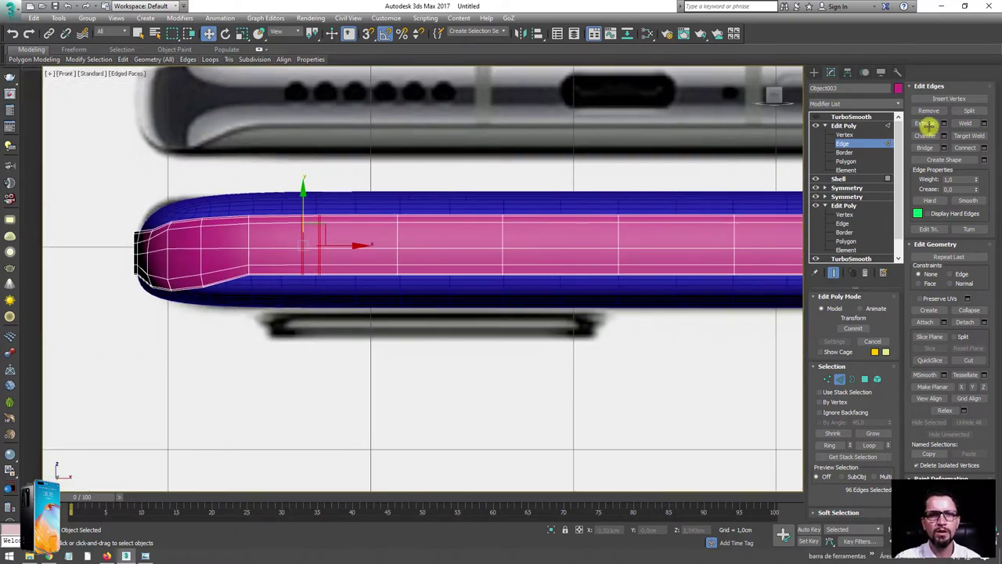
left_click(927, 110)
Step: Select two vertical edge loops on the bottom face and scale them further apart
middle_click_drag(481, 240, 355, 233)
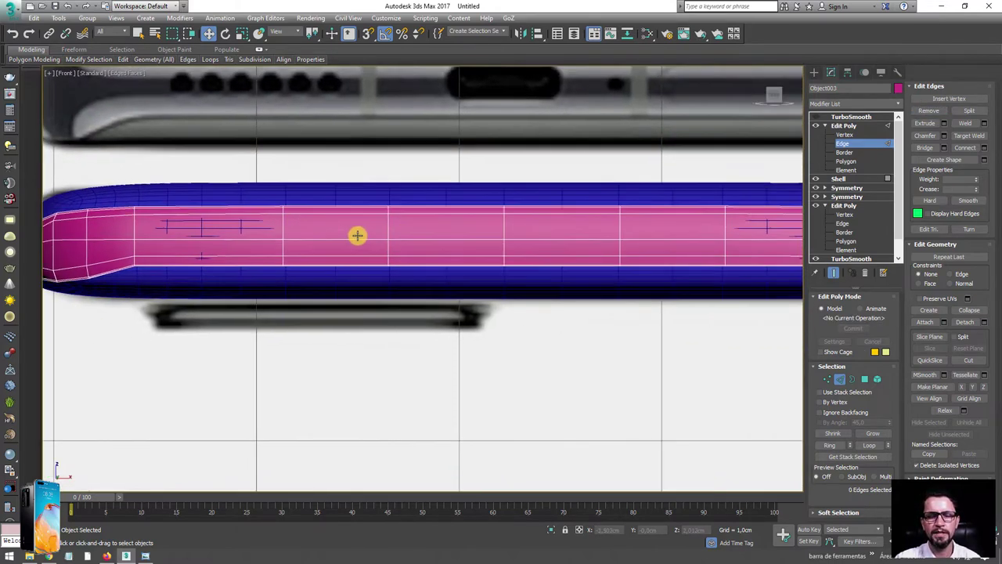
scroll(386, 246, "down", 2)
scroll(361, 166, "up", 2)
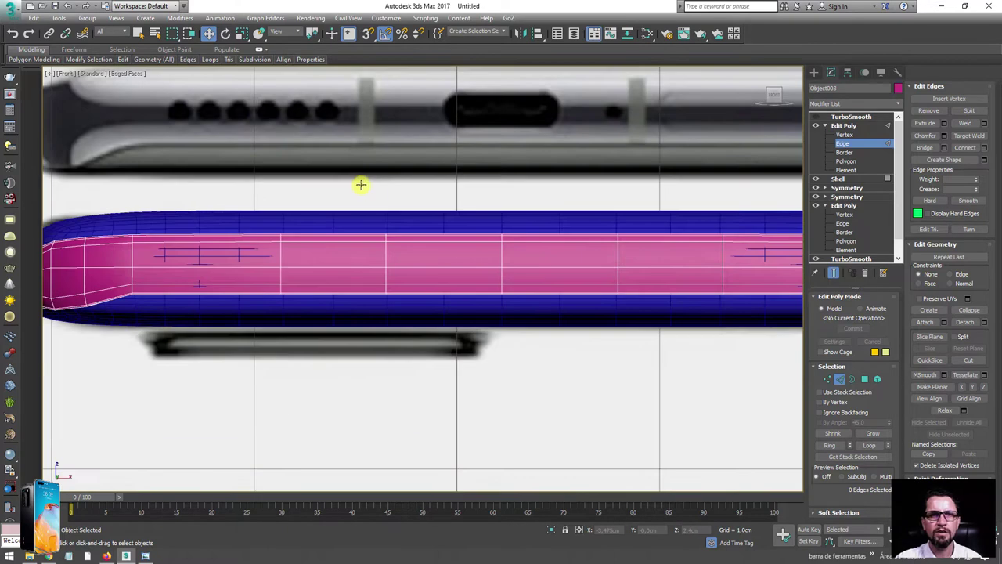
double_click(384, 252)
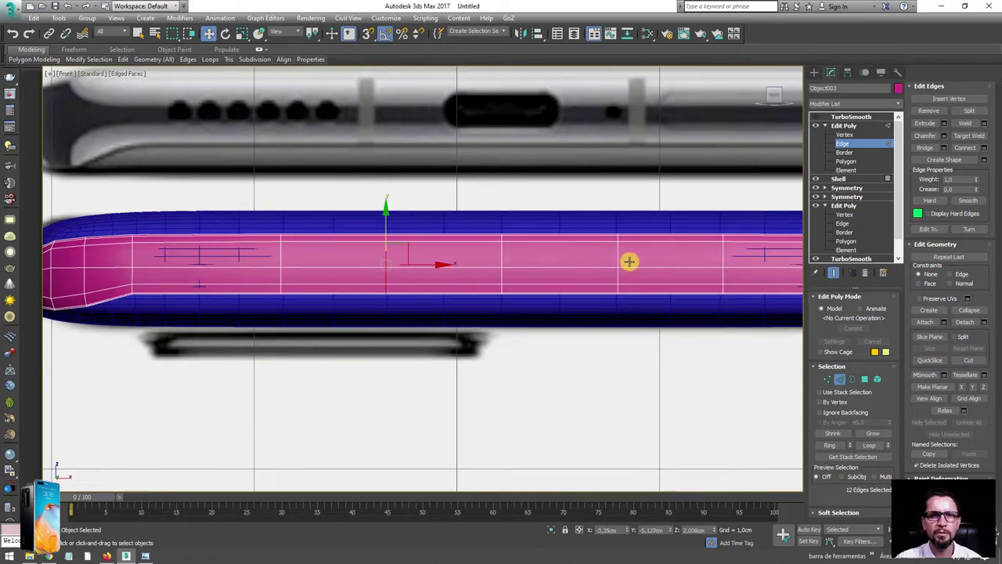
middle_click_drag(631, 261, 529, 263)
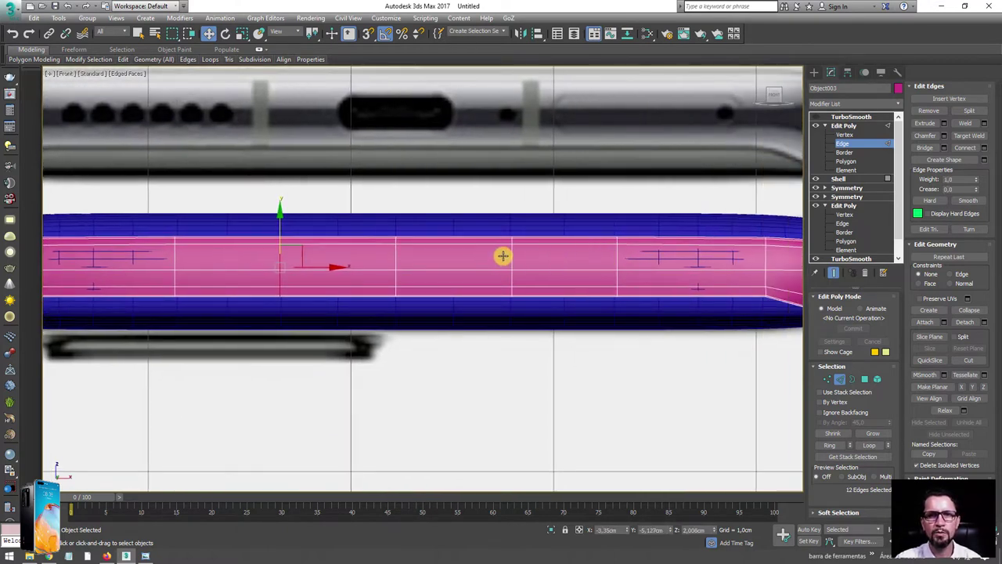
left_click(511, 256, "ctrl")
key("r")
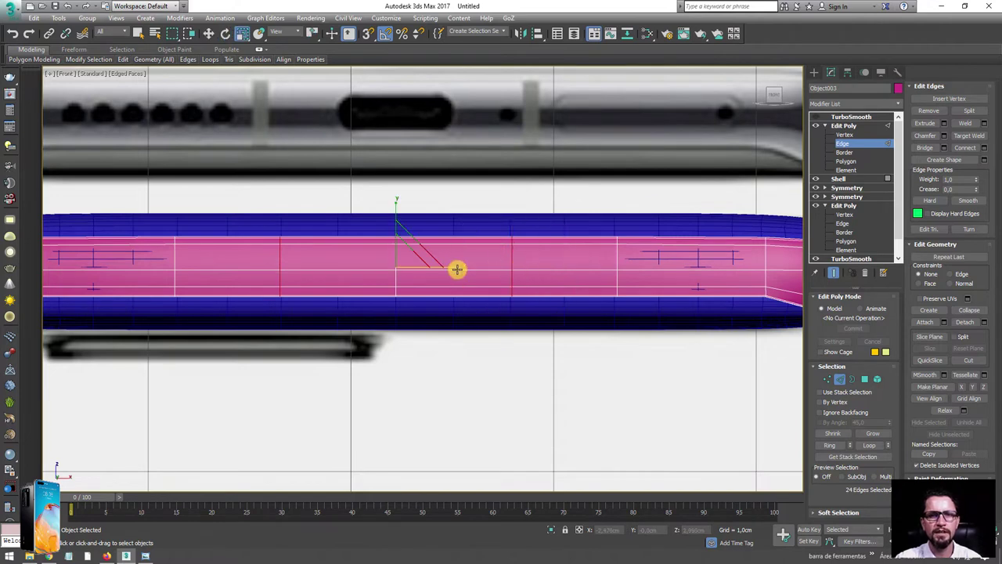
left_click_drag(457, 267, 461, 266)
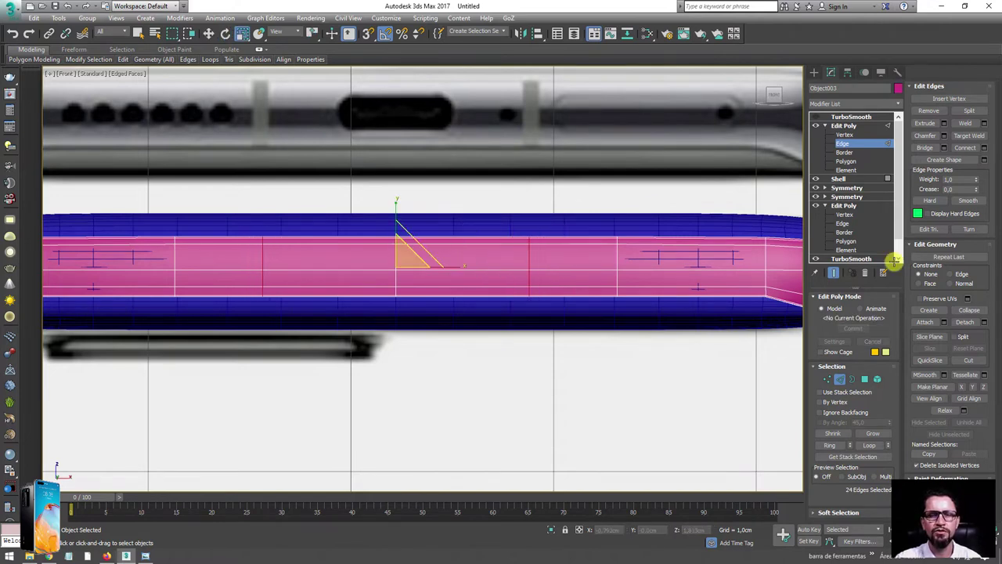
Step: Chamfer the two edge loops by 0.008cm and commit
left_click(944, 136)
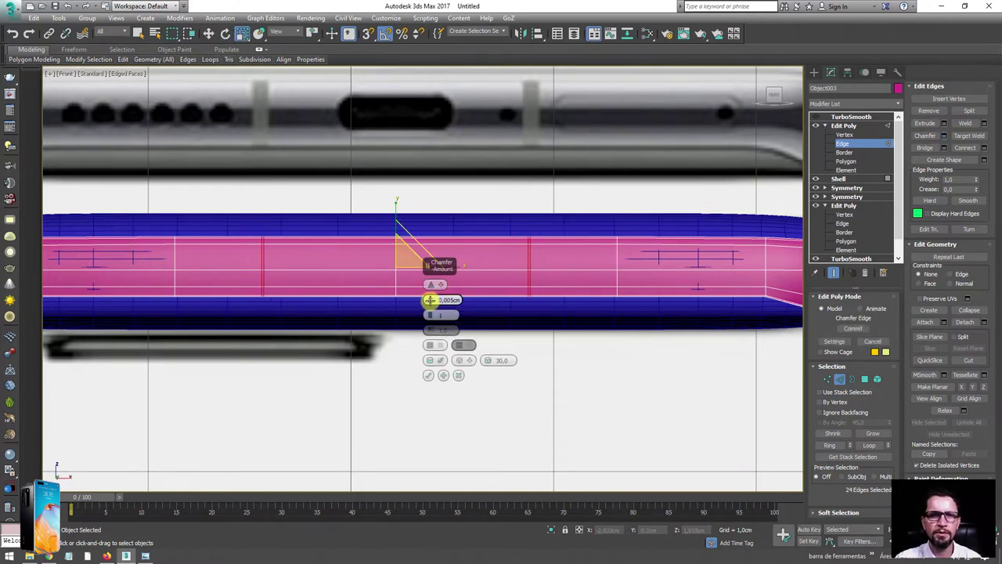
left_click_drag(435, 285, 435, 296)
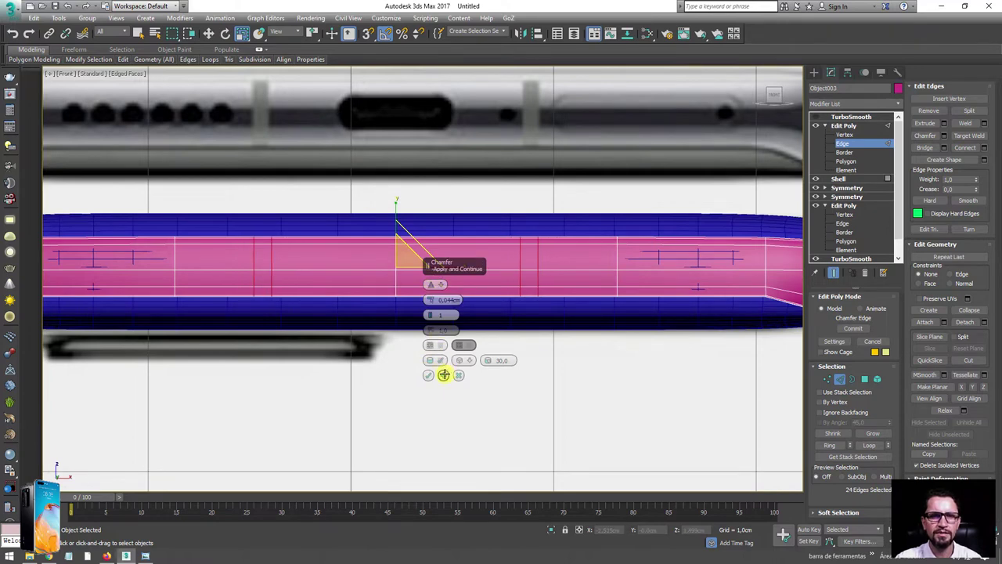
right_click(432, 300)
left_click_drag(432, 300, 434, 300)
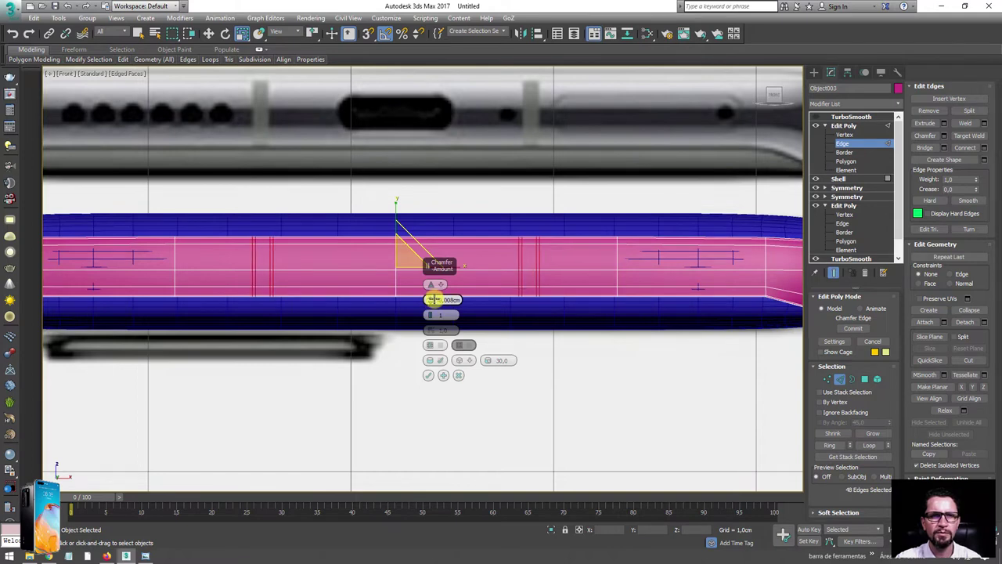
left_click(428, 375)
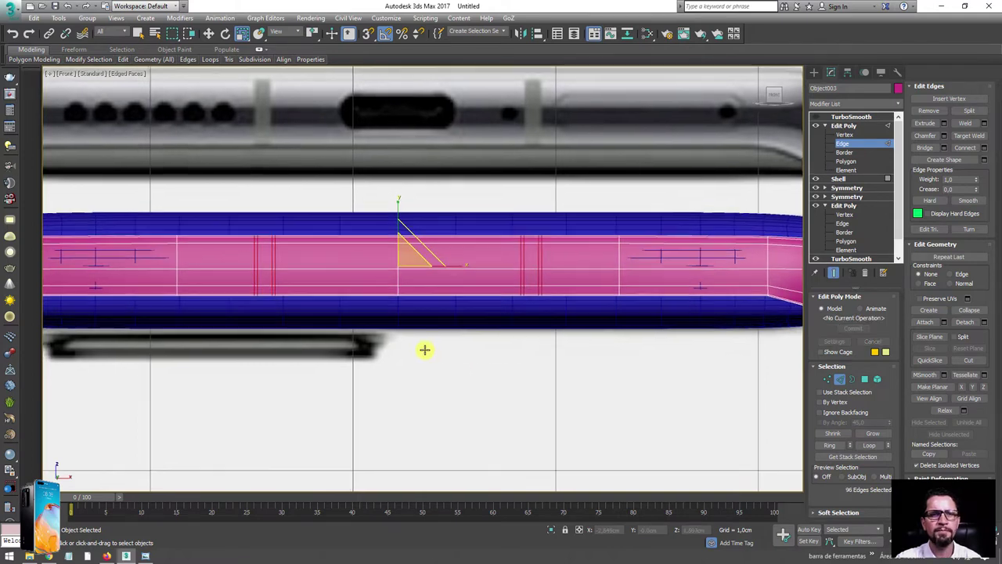
scroll(430, 248, "down", 2)
scroll(415, 231, "up", 2)
middle_click_drag(400, 212, 535, 259)
Step: Select the edges around the USB port area on the bottom face
scroll(591, 211, "up", 1)
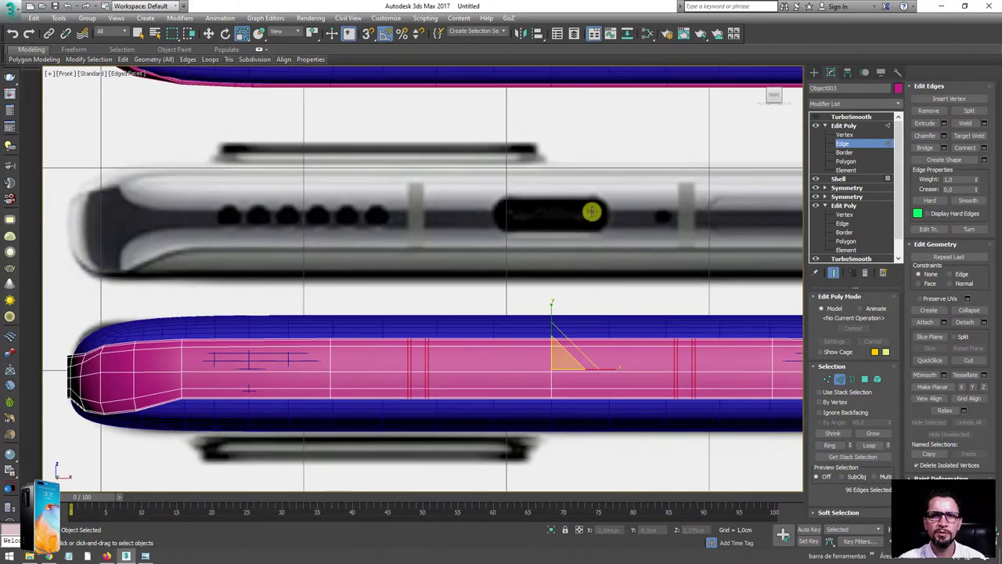
mouse_move(581, 198)
left_mouse_down()
mouse_move(497, 215)
mouse_move(563, 231)
left_mouse_up()
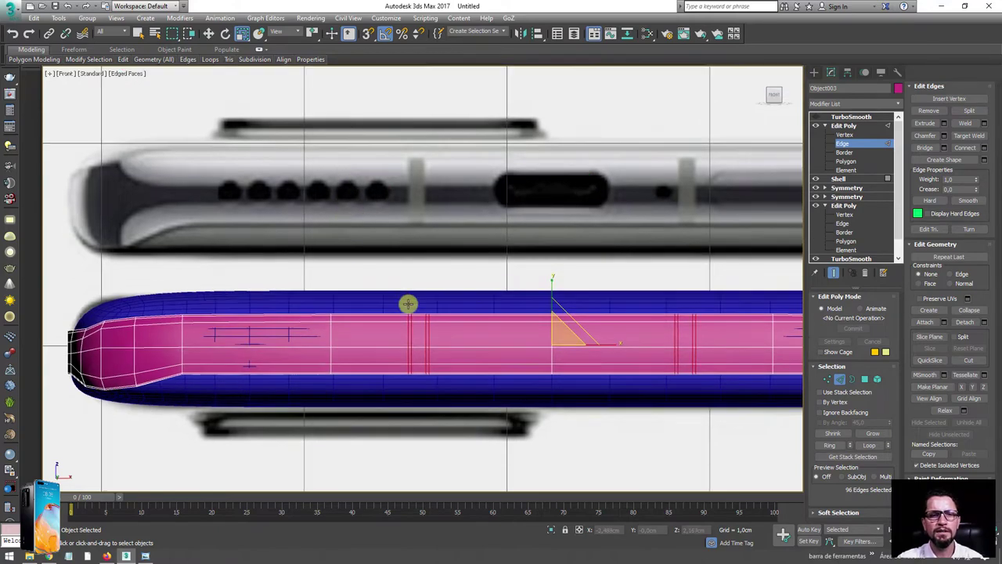
scroll(470, 294, "down", 2)
middle_click_drag(469, 315, 379, 285)
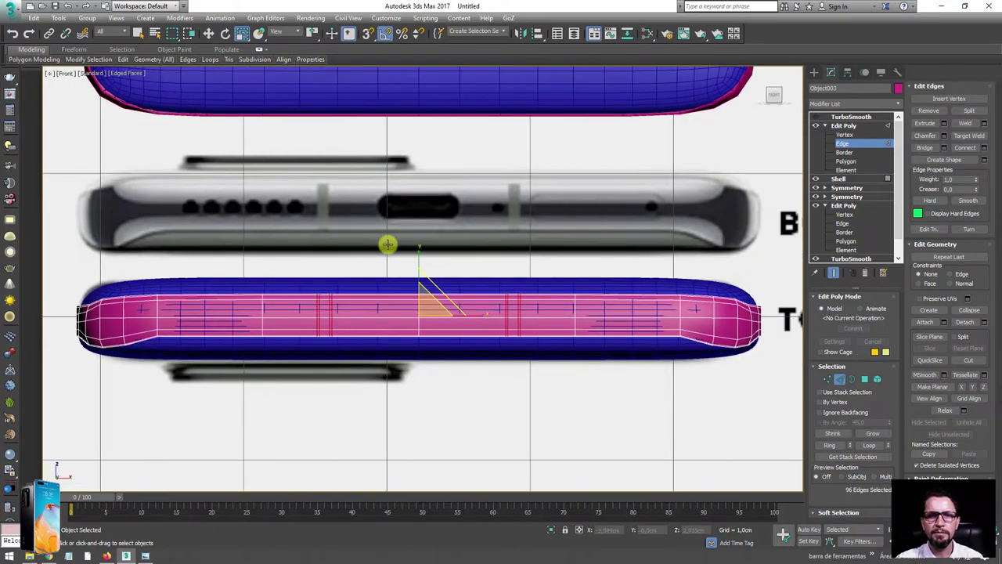
left_click(388, 274)
mouse_move(403, 320)
middle_mouse_down("alt")
mouse_move(384, 226)
mouse_move(447, 183)
middle_mouse_up("alt")
left_click(450, 234)
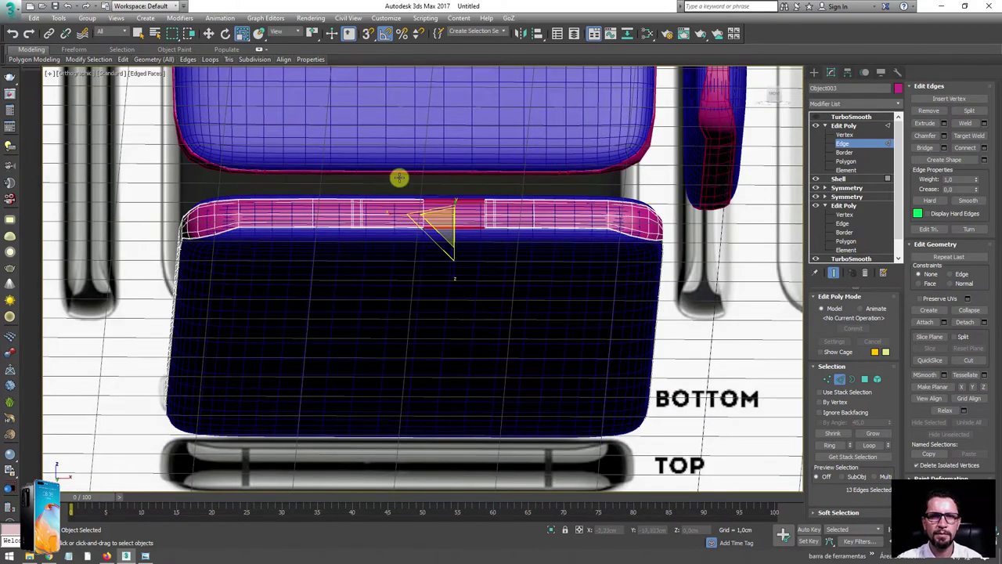
Step: Connect the selected edges with one offset edge, then return to Front view at Polygon level
left_click(969, 145)
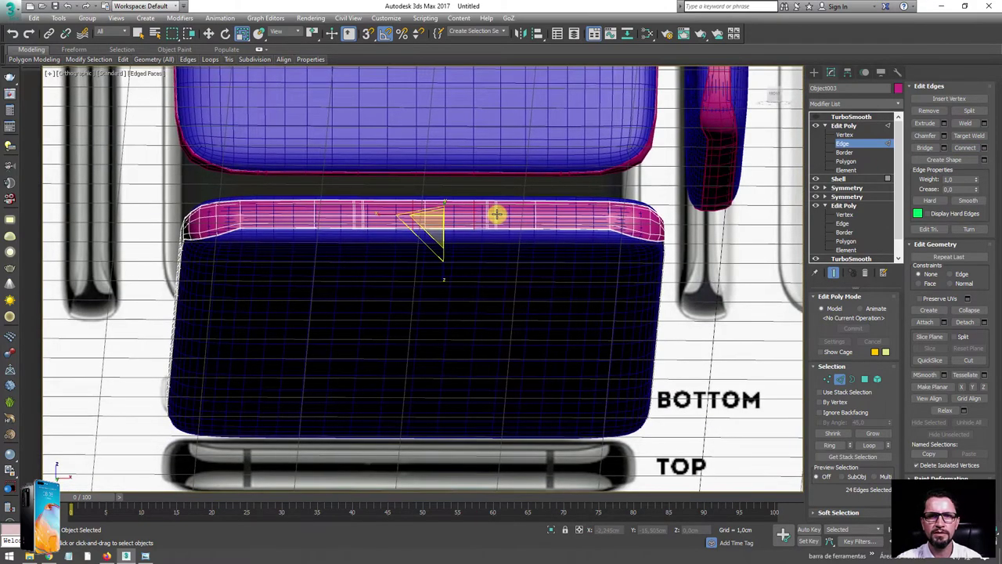
scroll(497, 213, "up", 2)
left_click(984, 147)
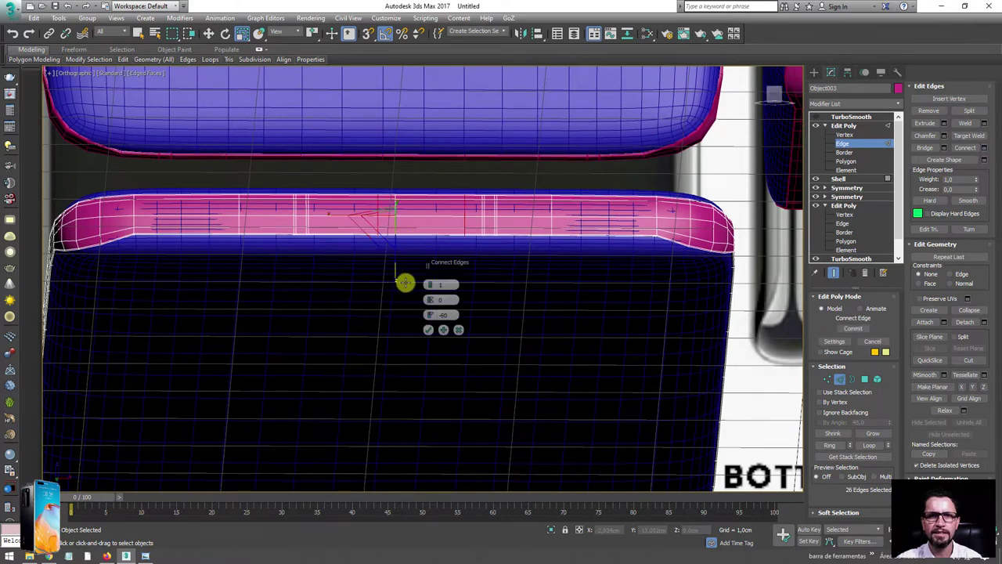
left_click(429, 316)
right_click(429, 317)
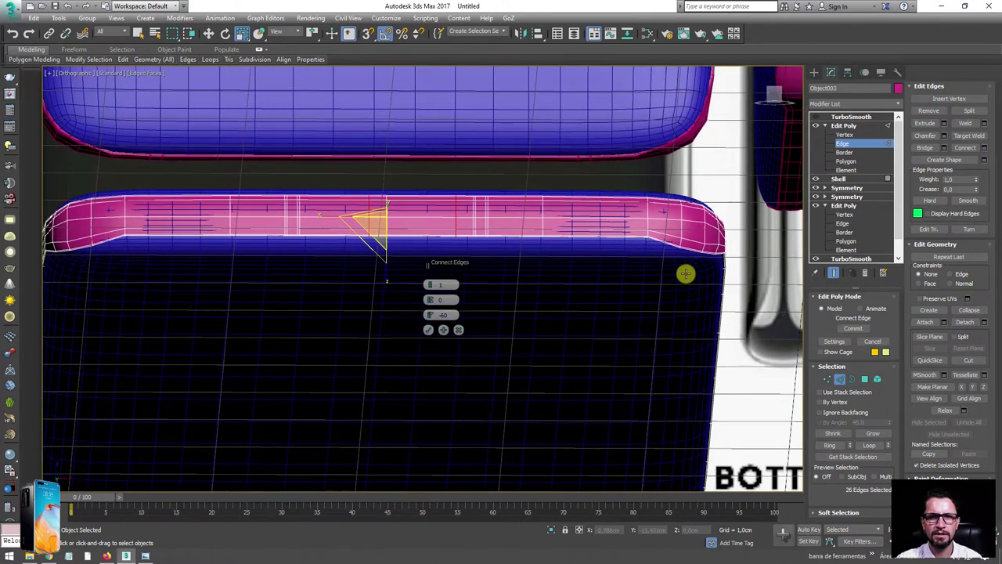
left_click(432, 323)
key("f")
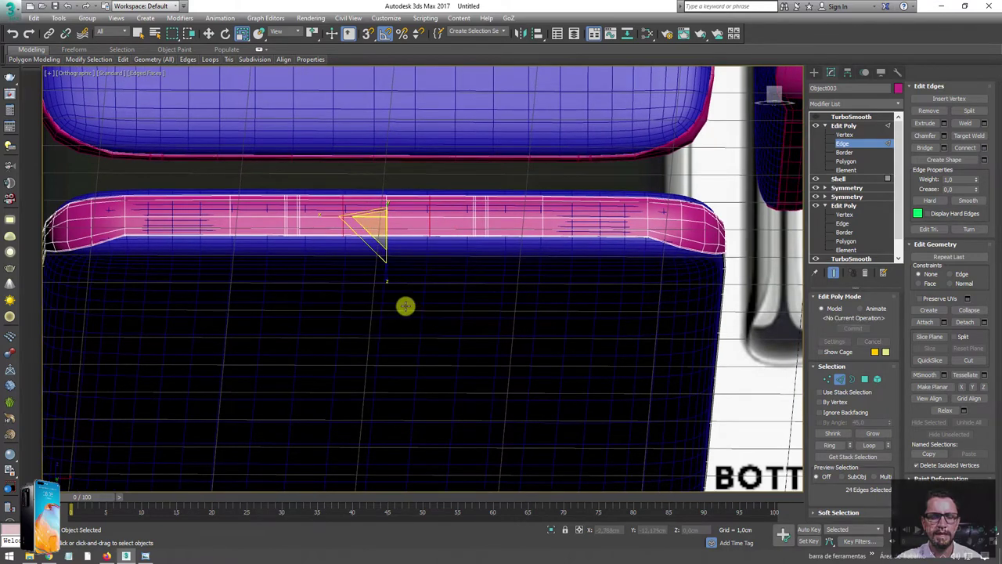
key("f")
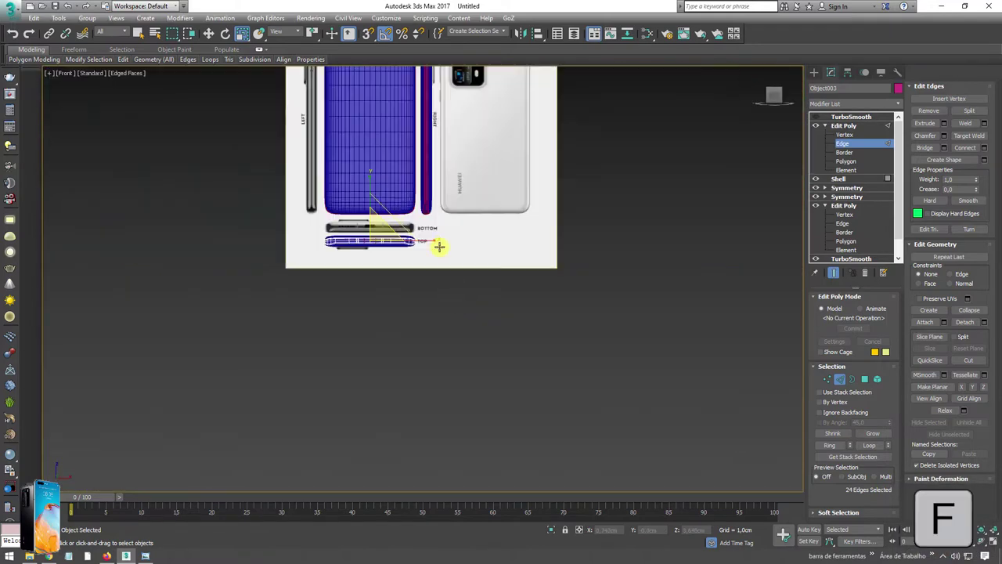
scroll(441, 246, "up", 2)
scroll(386, 258, "up", 3)
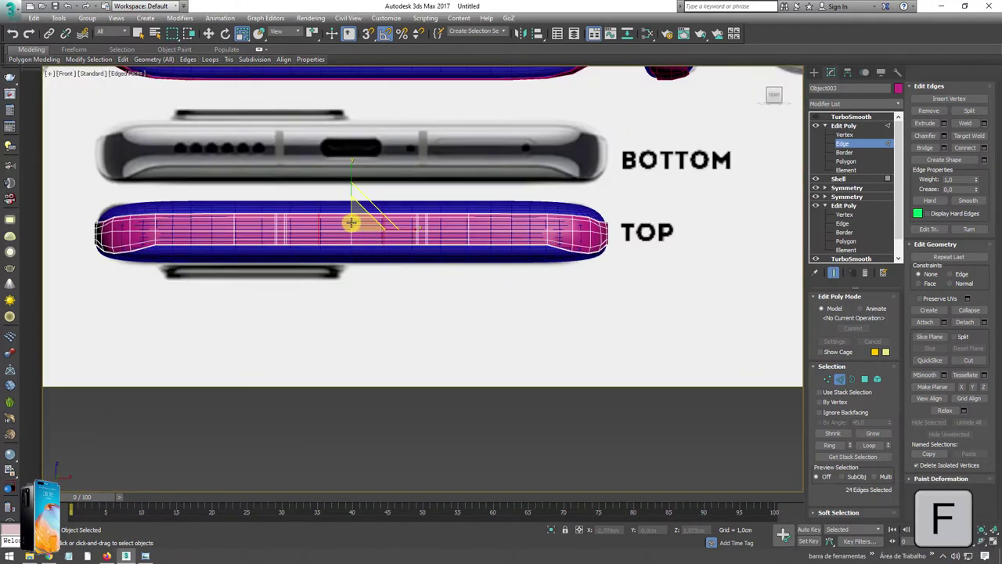
scroll(388, 223, "up", 4)
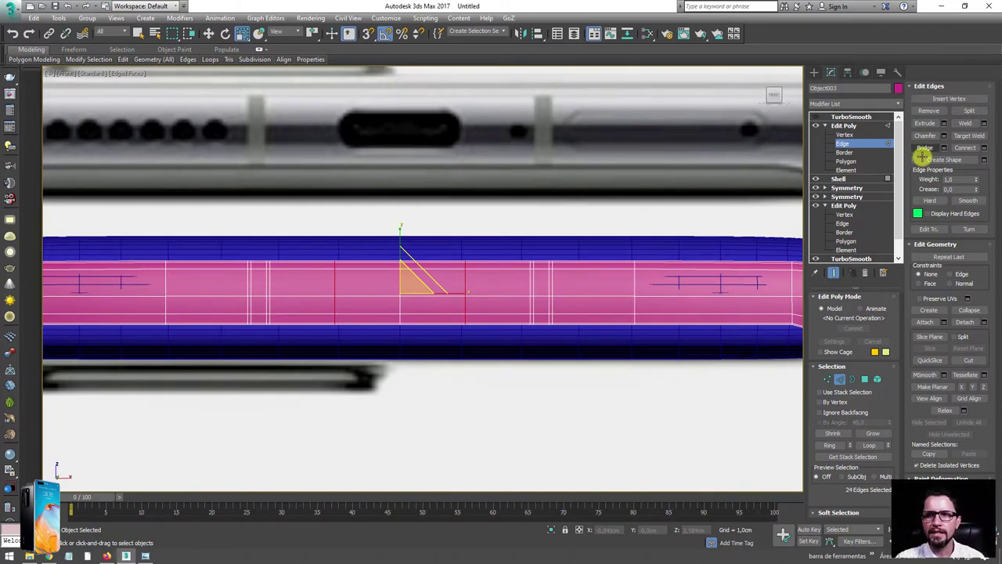
left_click(865, 379)
Step: Select the four centre polygons on the bottom edge and inset them by 0.042cm
left_click(417, 287)
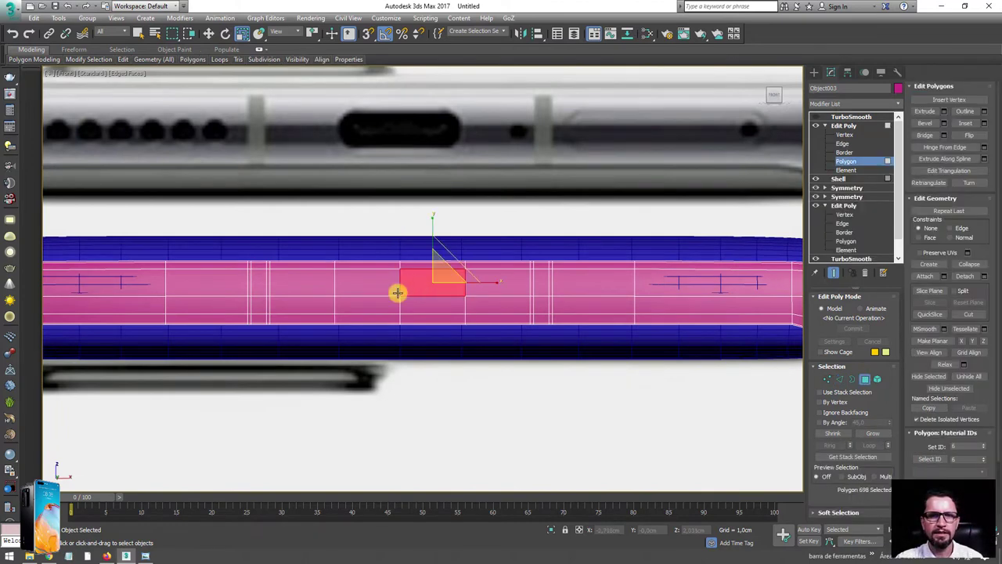
left_click(369, 291, "ctrl")
left_click(368, 302, "ctrl")
left_click(428, 302, "ctrl")
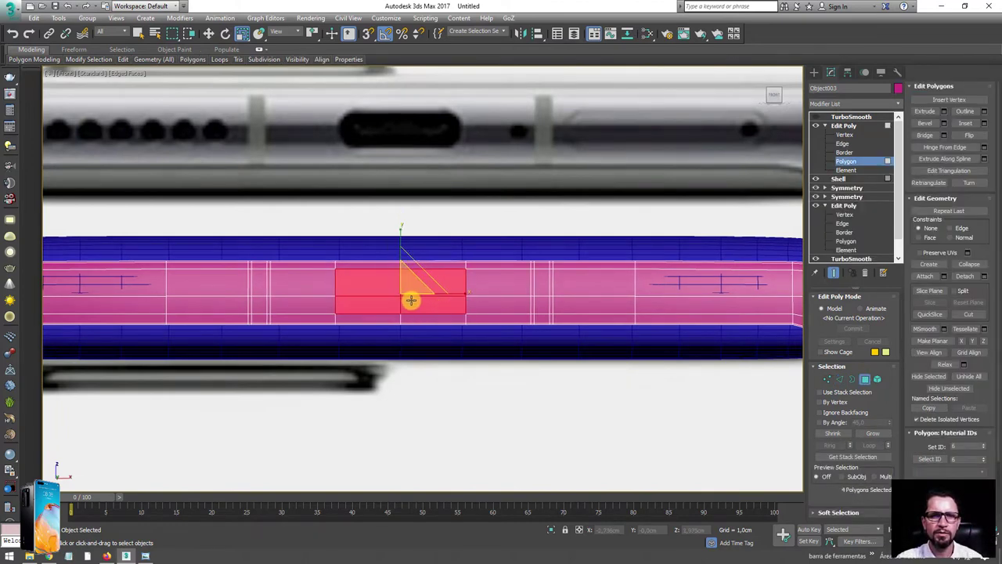
scroll(406, 301, "up", 3)
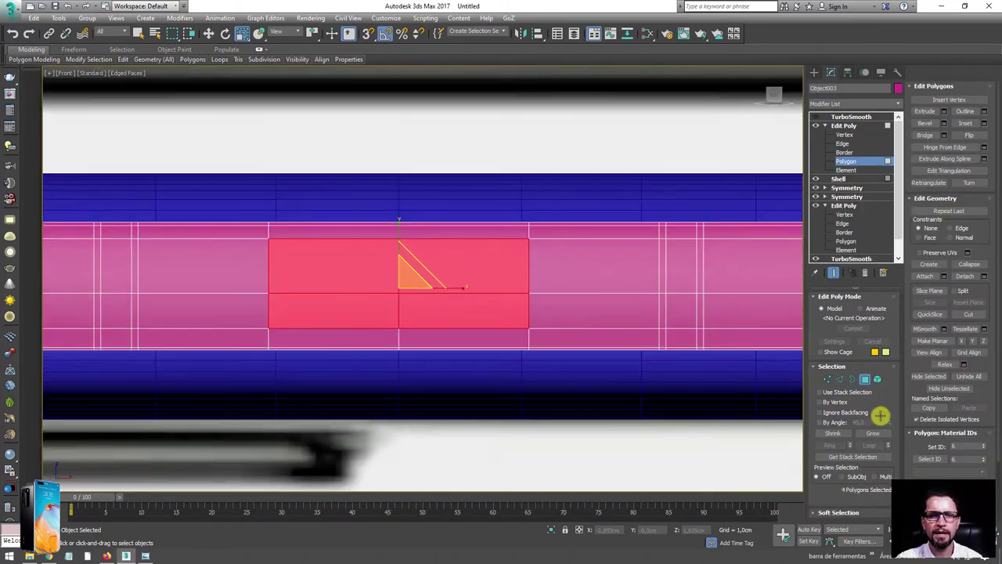
left_click(984, 123)
left_click_drag(432, 301, 432, 281)
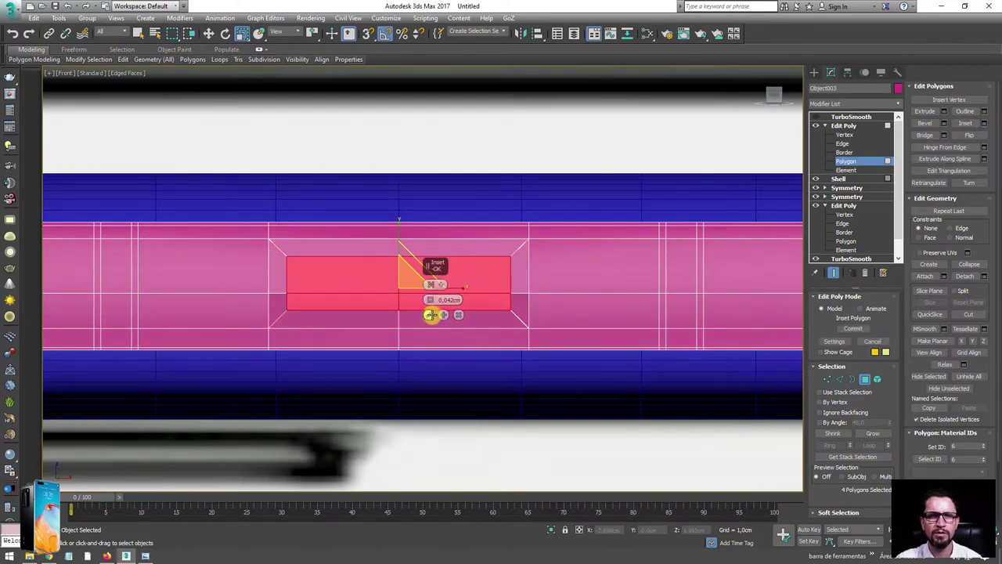
left_click(428, 314)
Step: Select the inset outline's two top edges and move them slightly down
left_click(835, 378)
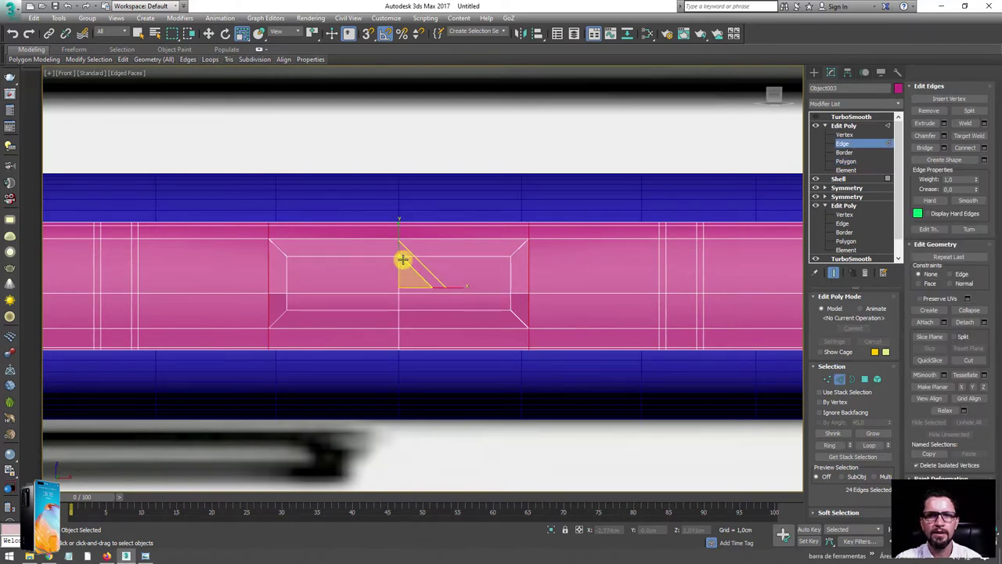
left_click(415, 256)
left_click(358, 256, "ctrl")
key("w")
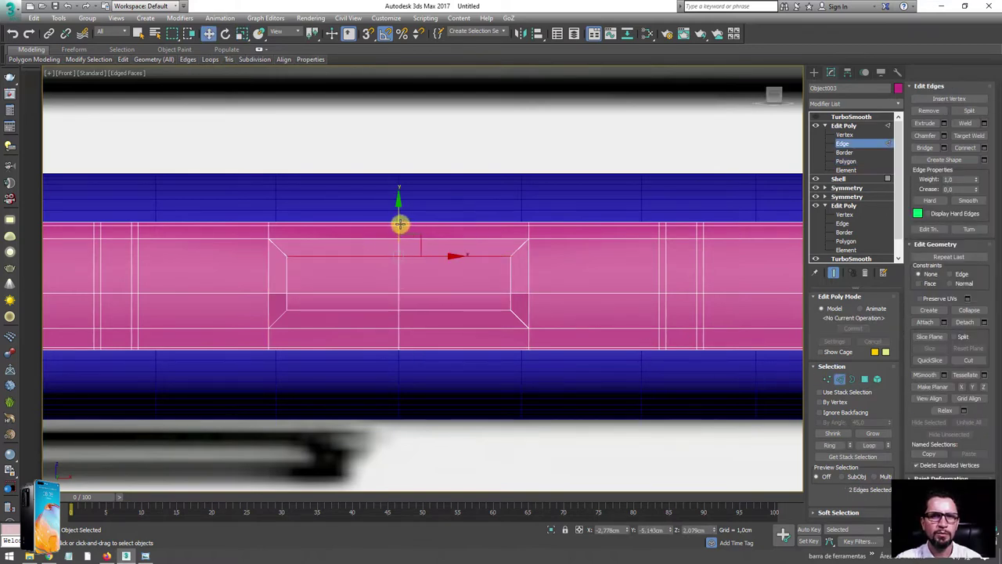
left_click_drag(399, 235, 399, 247)
mouse_move(327, 279)
middle_mouse_down("alt")
mouse_move(414, 286)
mouse_move(340, 274)
middle_mouse_up("alt")
left_click_drag(350, 265, 481, 316)
mouse_move(481, 316)
middle_mouse_down("alt")
mouse_move(369, 326)
mouse_move(482, 310)
middle_mouse_up("alt")
Step: Scale the outline's two end edges outward into points, then switch to Vertex level
left_click(496, 302)
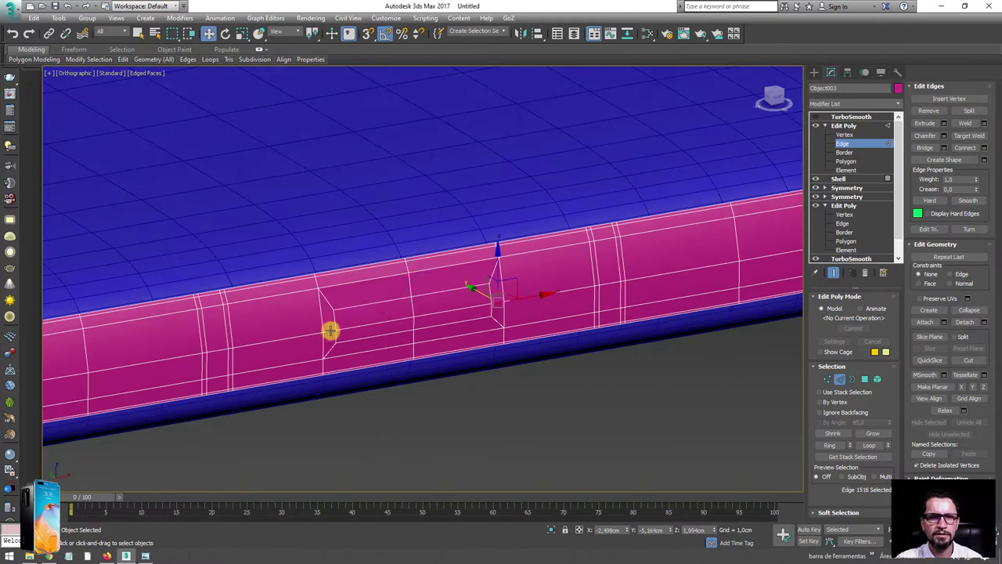
left_click(330, 330, "ctrl")
key("e")
key("r")
left_click_drag(357, 326, 353, 327)
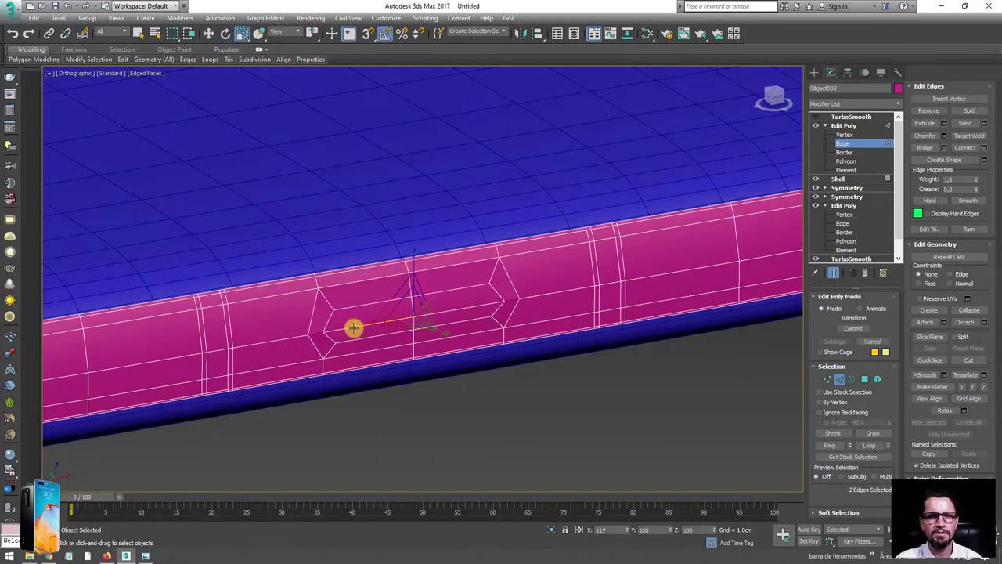
mouse_move(353, 327)
middle_mouse_down("alt")
mouse_move(425, 340)
mouse_move(414, 320)
mouse_move(444, 323)
middle_mouse_up("alt")
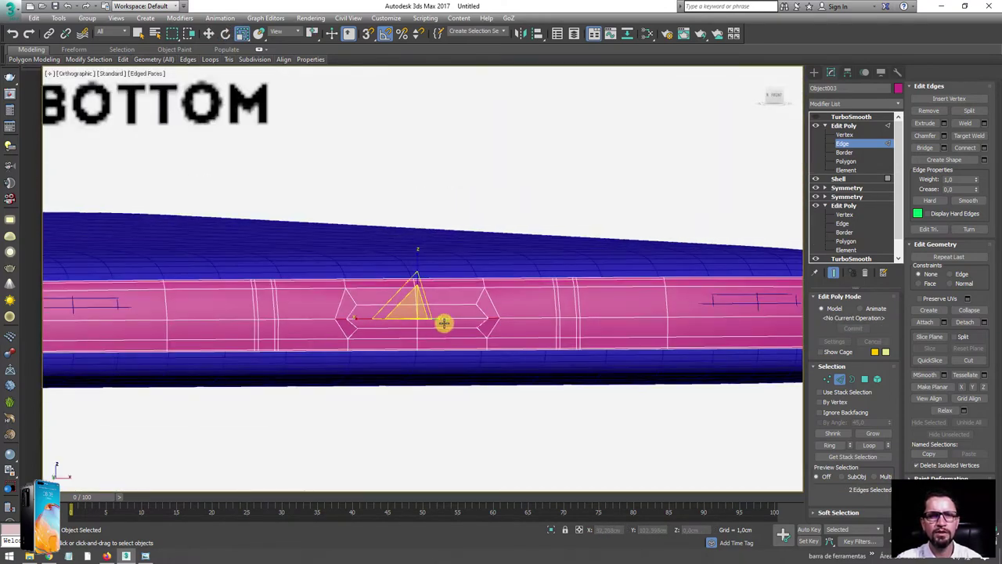
key("f")
scroll(441, 304, "up", 8)
scroll(390, 284, "down", 3)
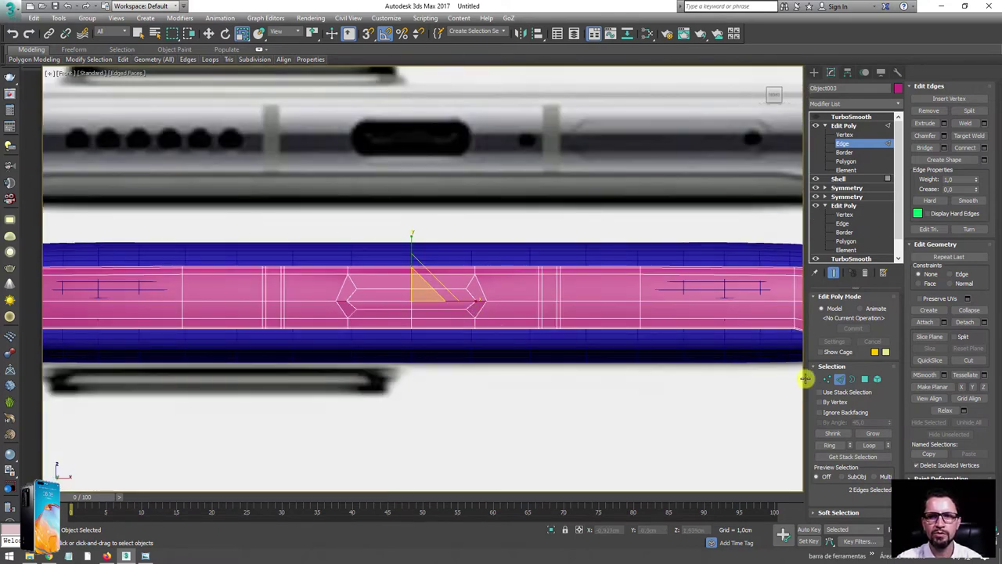
left_click(827, 379)
mouse_move(472, 316)
middle_mouse_down("alt")
mouse_move(486, 217)
mouse_move(478, 261)
middle_mouse_up("alt")
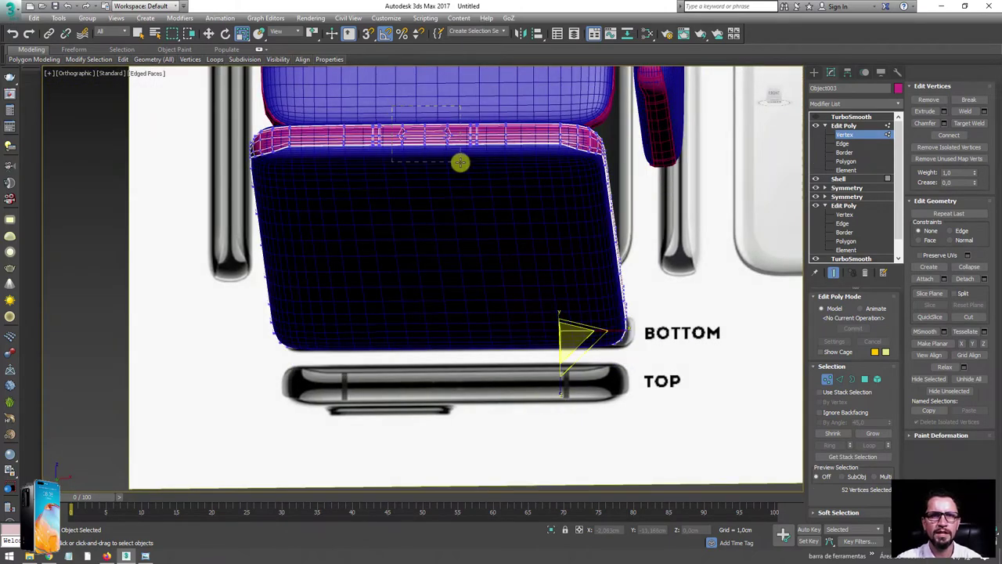
Step: Select the port outline's vertices and scale them horizontally to match the reference width
left_click_drag(460, 162, 458, 163)
key("f")
scroll(412, 253, "down", 2)
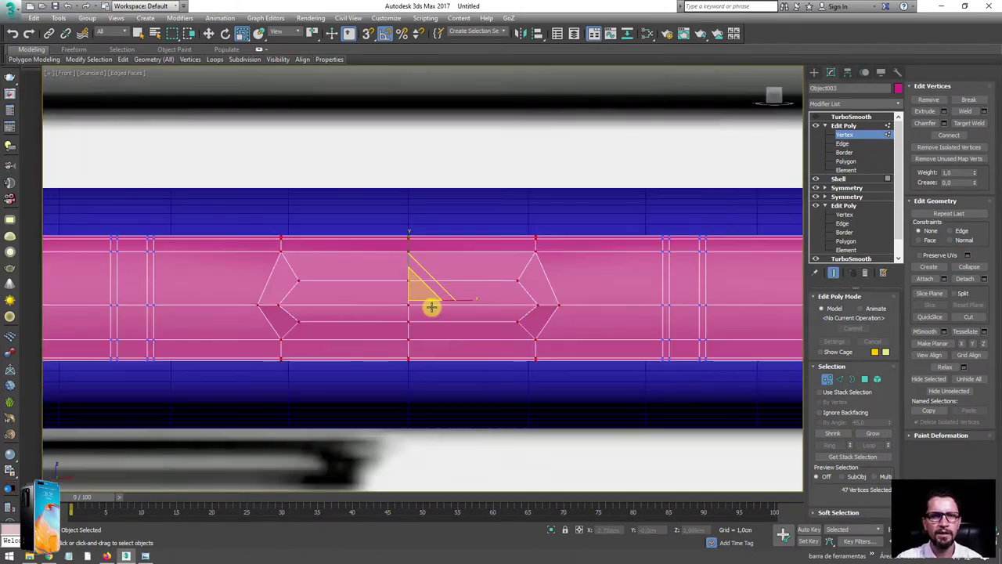
scroll(430, 302, "down", 2)
scroll(457, 298, "up", 3)
middle_click_drag(485, 289, 481, 353)
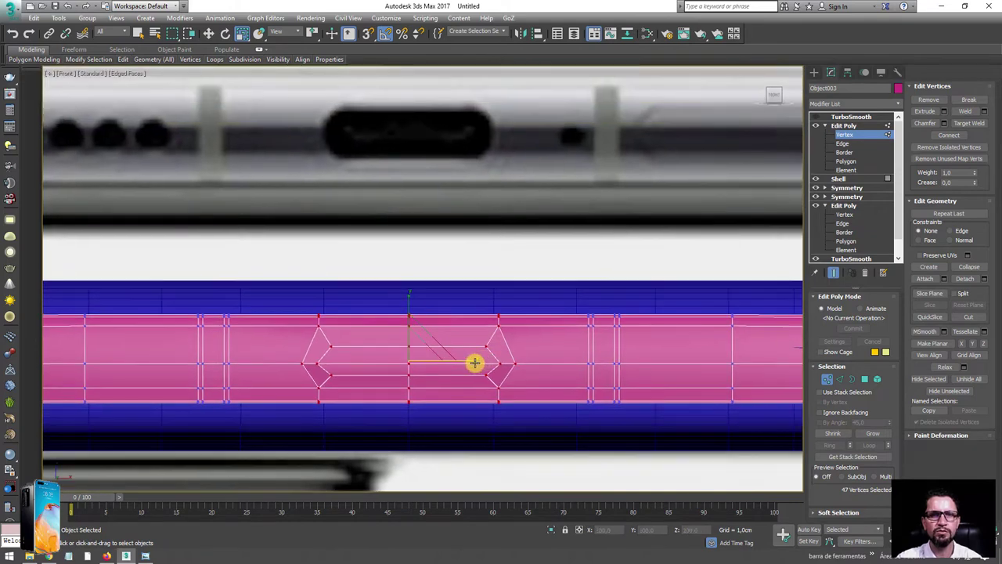
left_click_drag(475, 361, 465, 362)
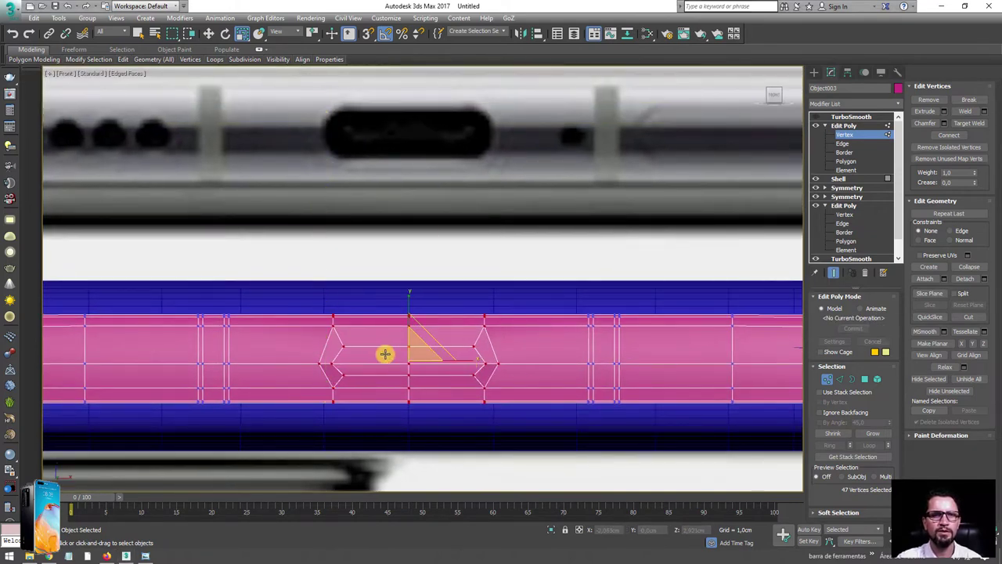
left_click_drag(479, 364, 478, 365)
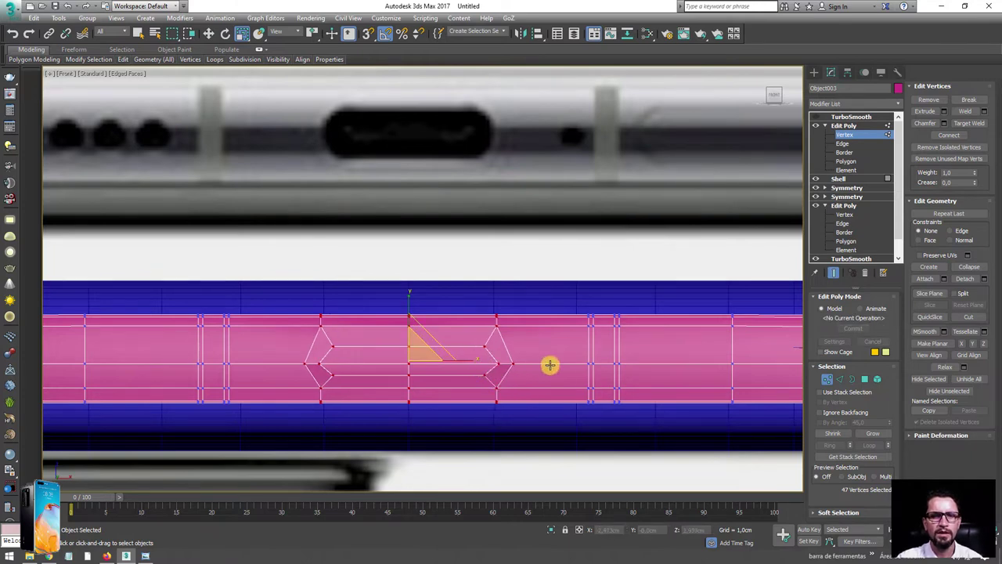
Step: Trim the selection to six outline vertices and scale the port's height vertically
left_click_drag(501, 335, 504, 336, "alt")
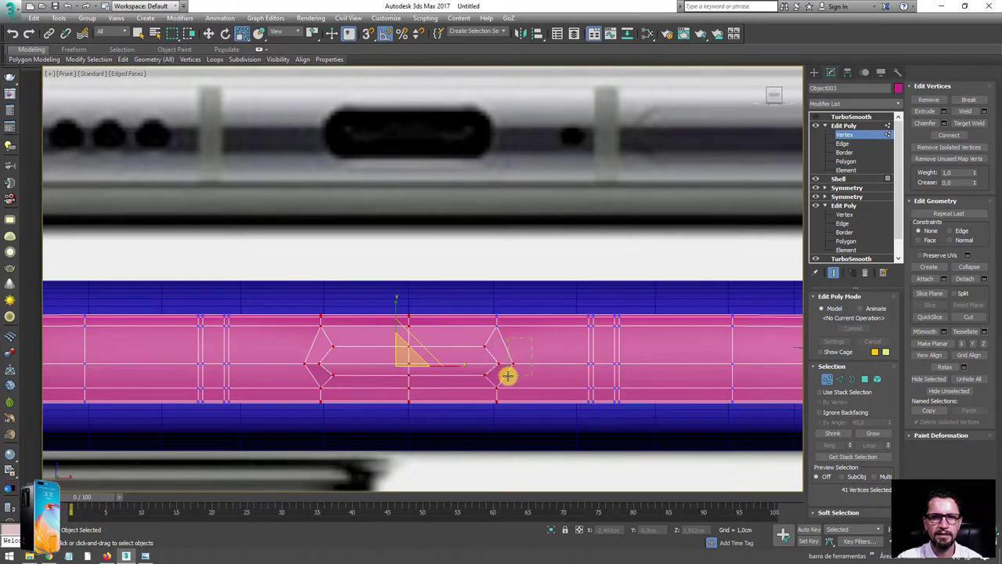
mouse_move(508, 376)
left_mouse_down("alt")
mouse_move(503, 409)
mouse_move(434, 430)
left_mouse_up("alt")
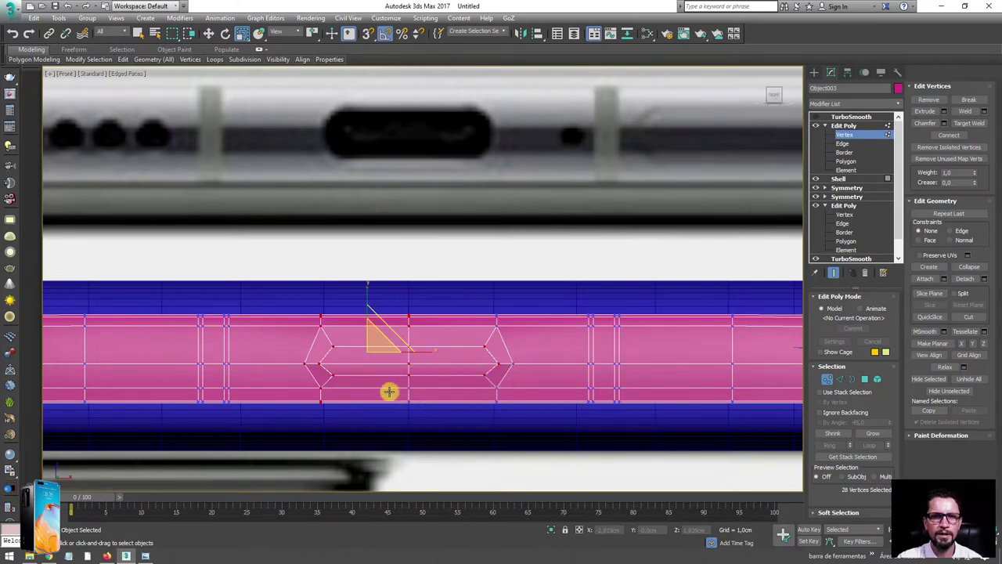
left_click_drag(302, 386, 306, 379, "alt")
left_click_drag(302, 296, 329, 332, "alt")
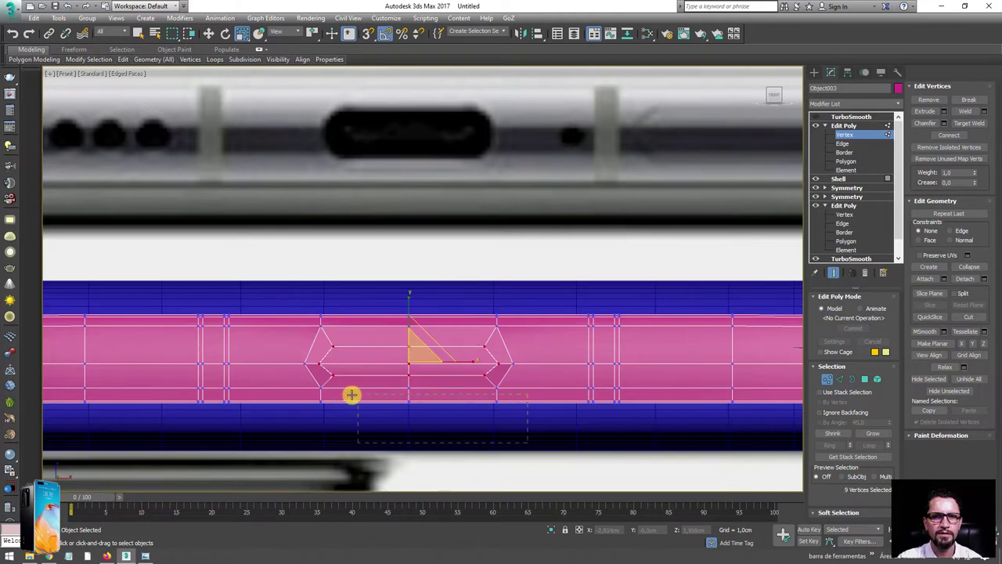
left_click_drag(351, 393, 292, 390, "alt")
scroll(400, 350, "up", 2)
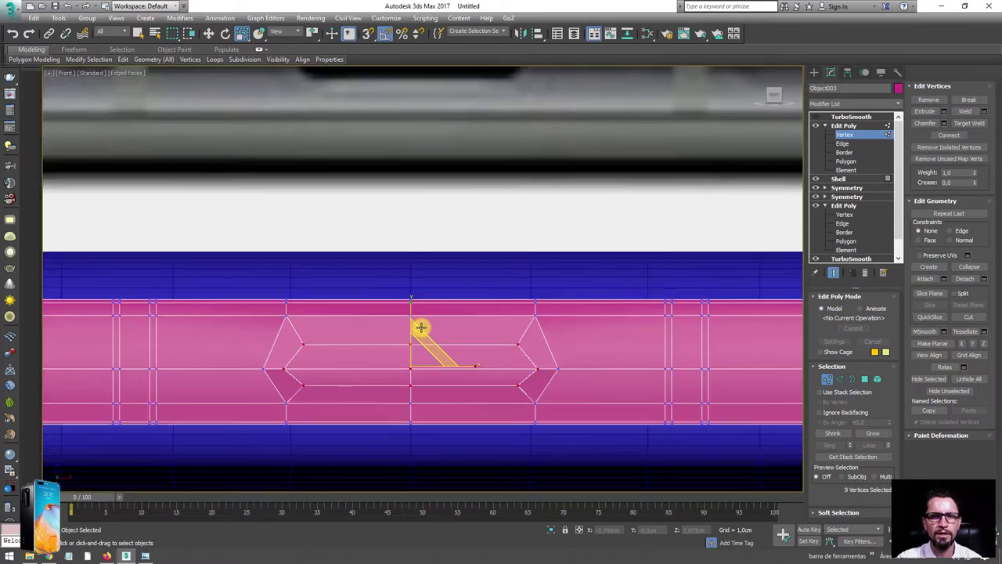
left_click_drag(407, 311, 425, 298)
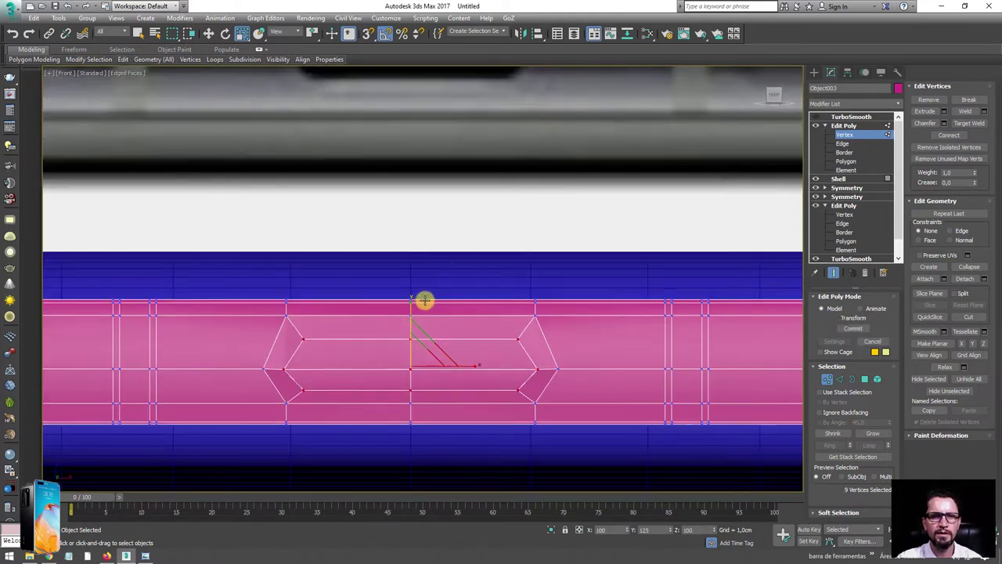
left_click_drag(270, 379, 262, 373, "alt")
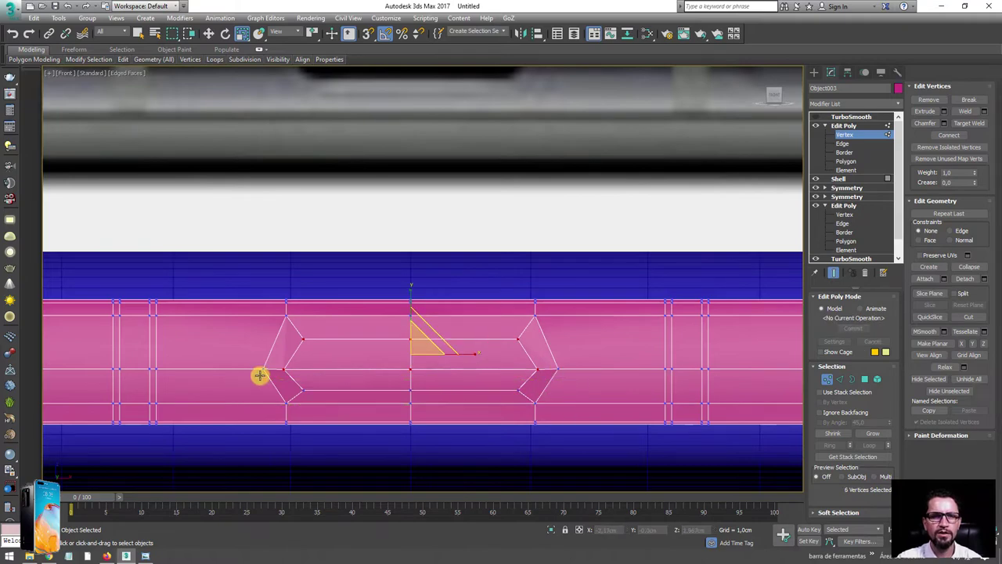
Step: Select a single vertex inside the port, then switch to Polygon level
key("w")
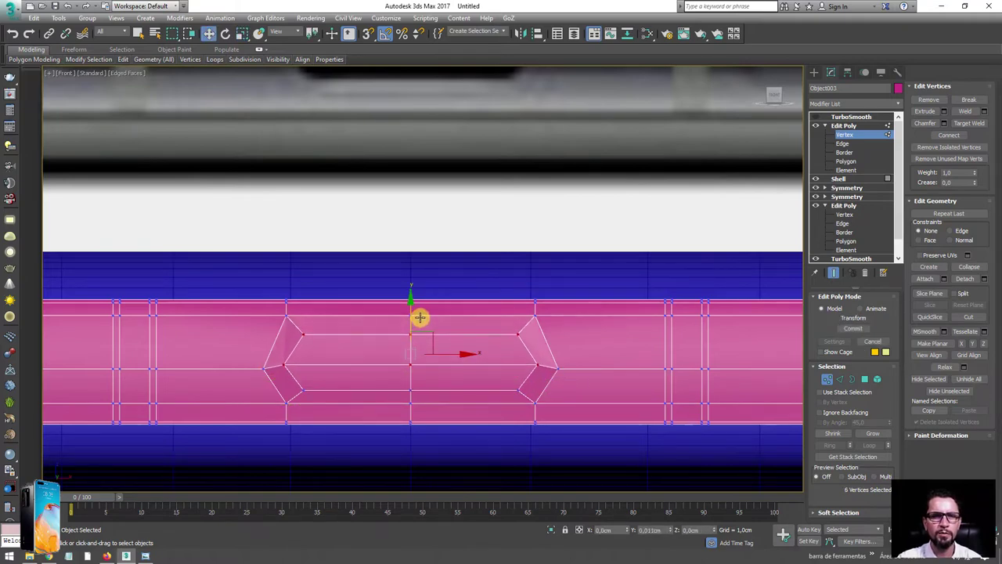
scroll(412, 327, "down", 2)
mouse_move(412, 326)
middle_mouse_down("alt")
mouse_move(472, 355)
mouse_move(423, 351)
mouse_move(414, 337)
middle_mouse_up("alt")
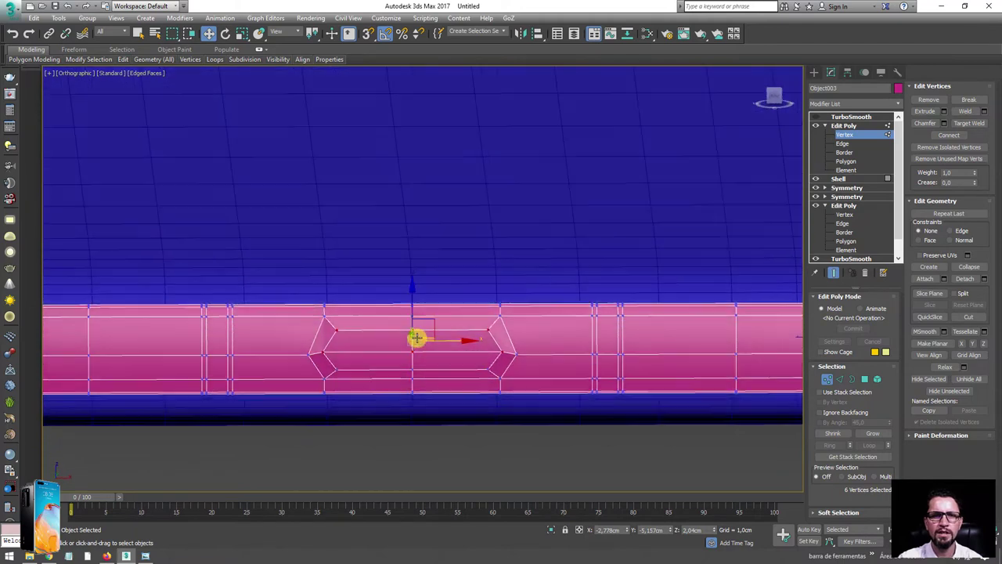
scroll(412, 344, "up", 3)
left_click(407, 362)
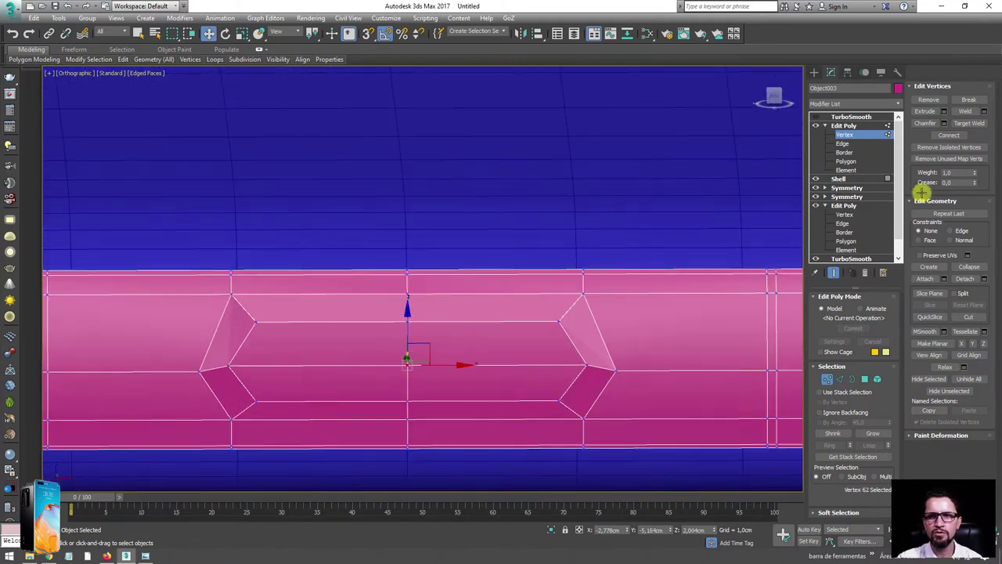
left_click(863, 379, "ctrl")
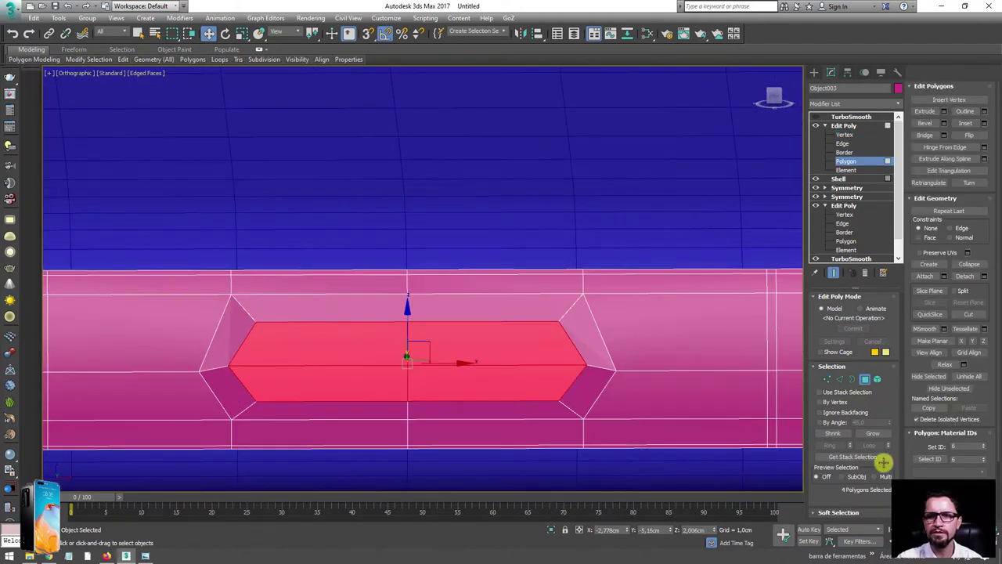
Step: Inset the port polygons by a tiny amount inside the port outline
left_click(984, 124)
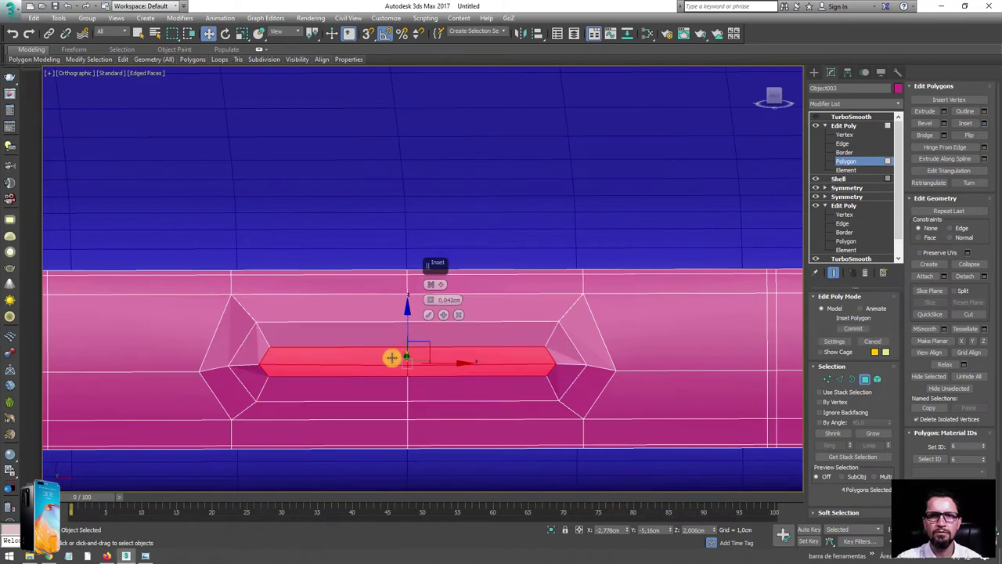
right_click(429, 300)
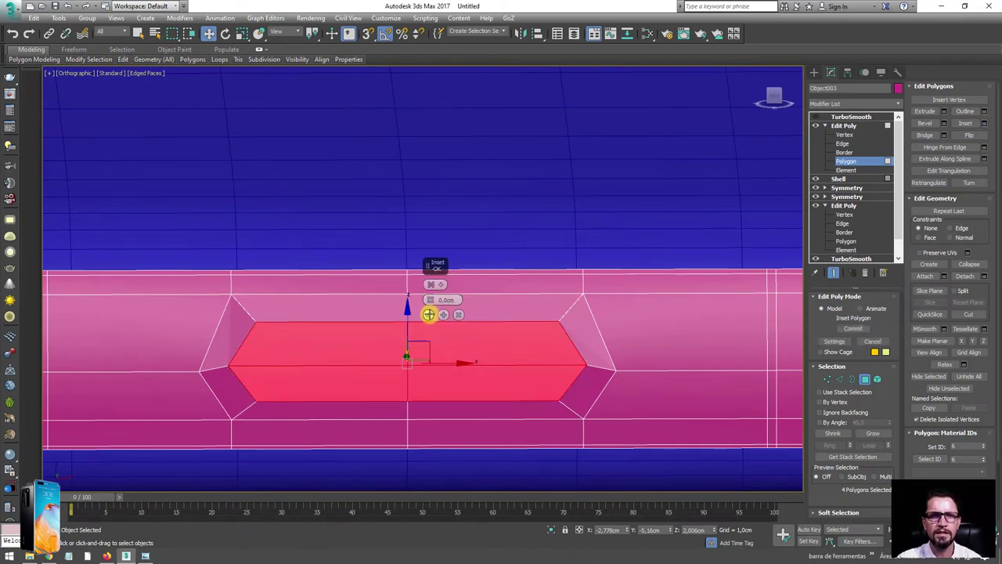
left_click_drag(437, 299, 440, 297)
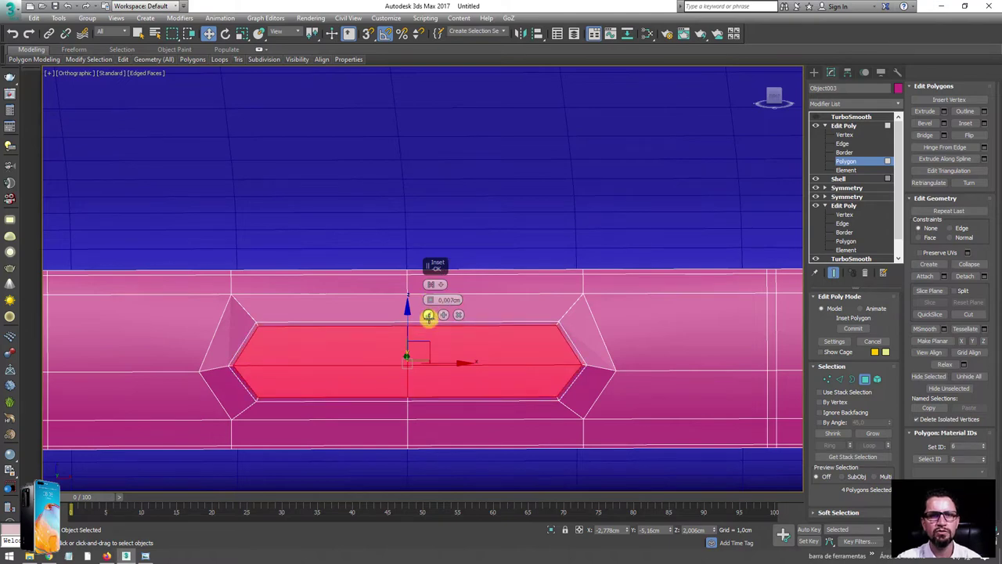
left_click(428, 315)
Step: Delete the port polygons to open the hexagonal USB port hole in the bottom edge
key("ctrl+d")
scroll(506, 340, "down", 3)
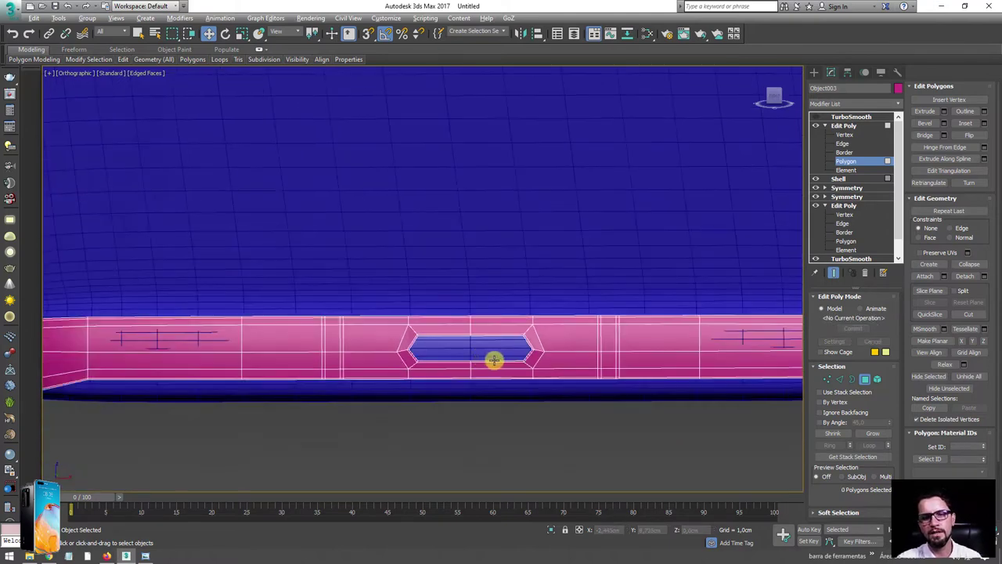
mouse_move(494, 359)
middle_mouse_down("alt")
mouse_move(530, 360)
mouse_move(402, 344)
mouse_move(489, 335)
middle_mouse_up("alt")
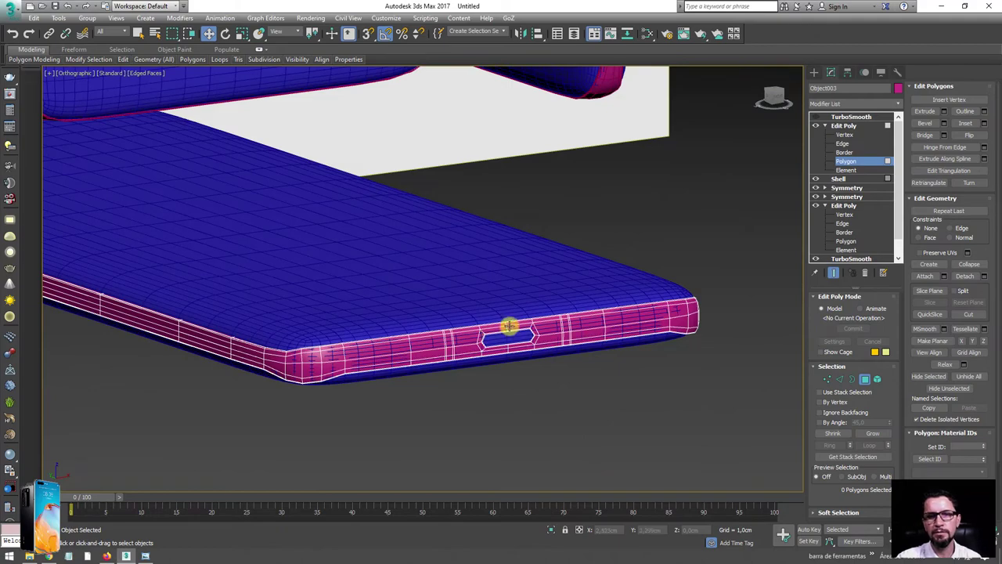
Step: Frame both phones in Front view and switch the frame's Edit Poly to Edge level
scroll(509, 327, "down", 5)
mouse_move(463, 203)
middle_mouse_down("alt")
mouse_move(470, 261)
mouse_move(389, 261)
mouse_move(412, 366)
mouse_move(362, 322)
middle_mouse_up("alt")
scroll(309, 264, "up", 3)
scroll(290, 232, "up", 3)
scroll(342, 245, "up", 1)
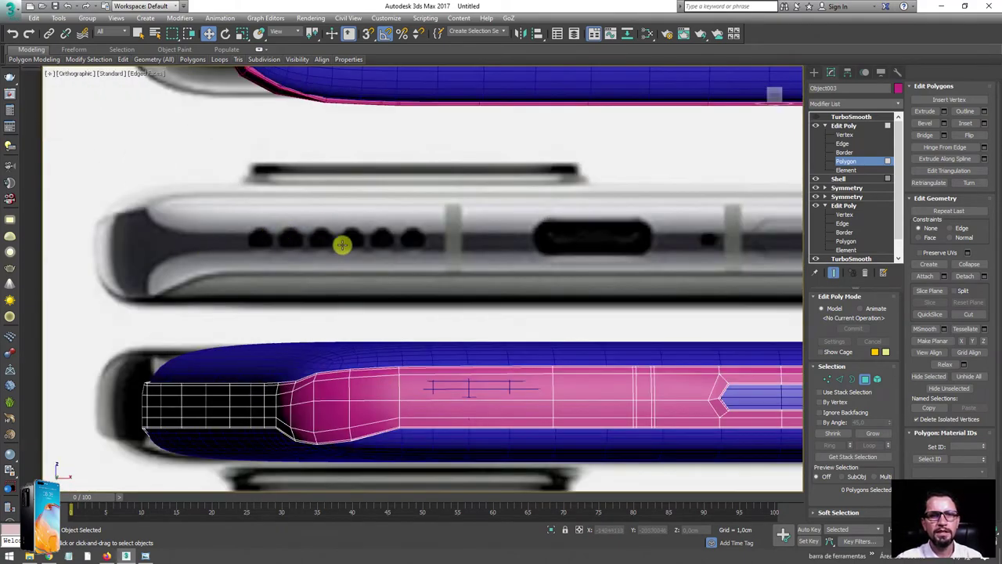
scroll(490, 276, "down", 4)
key("f")
scroll(365, 253, "up", 5)
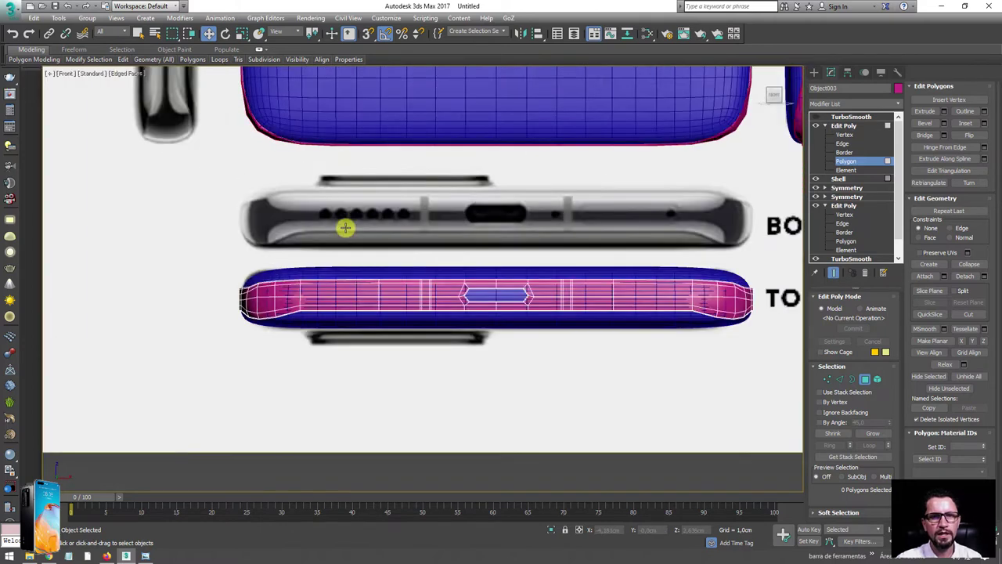
scroll(347, 227, "up", 3)
scroll(347, 226, "up", 2)
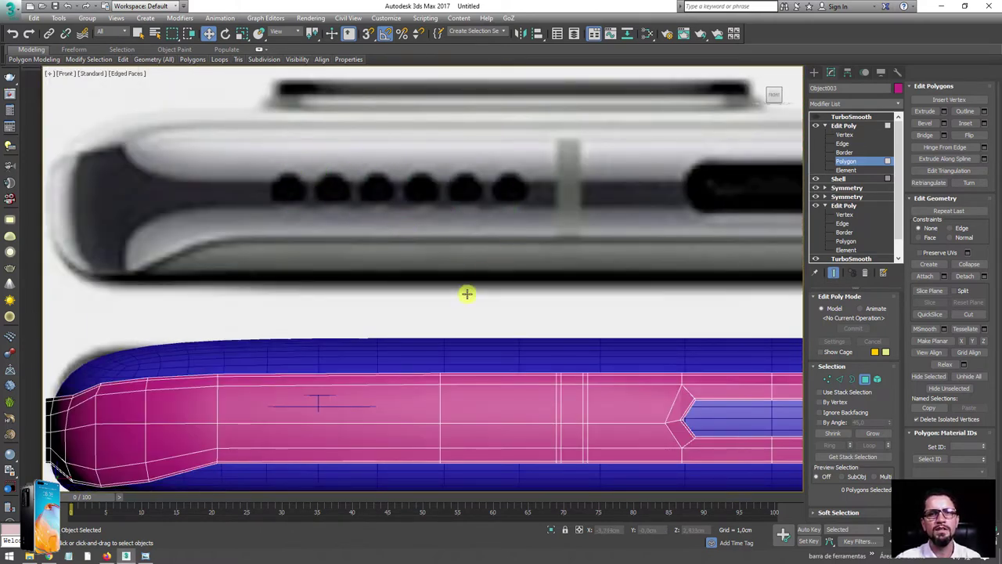
scroll(467, 292, "down", 3)
scroll(432, 327, "up", 3)
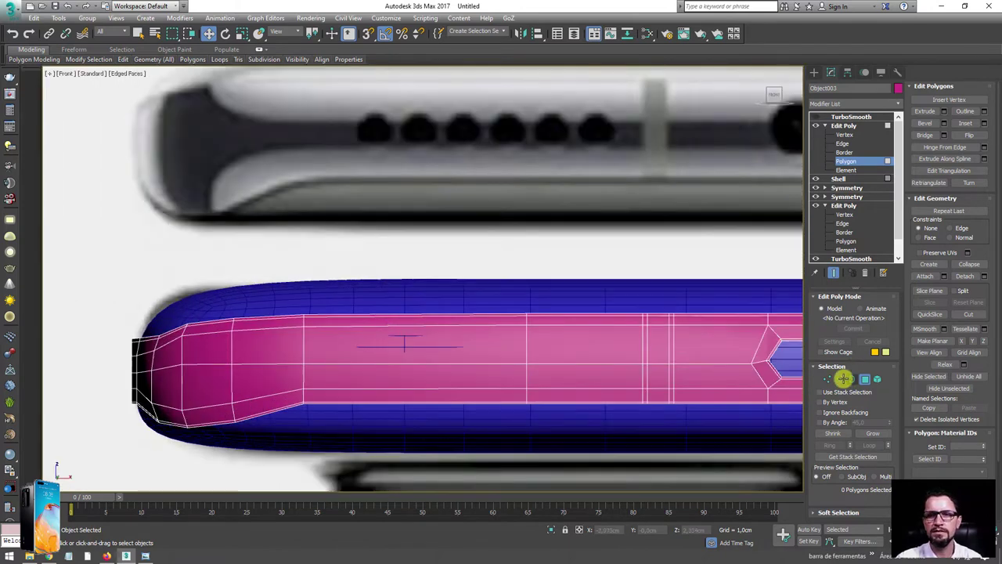
left_click(840, 379)
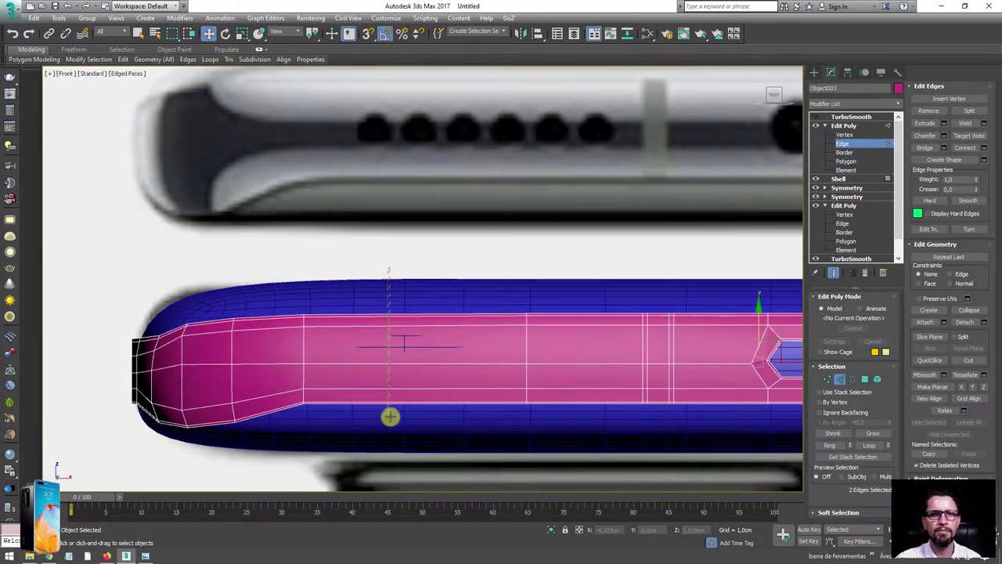
Step: Select and remove the stray vertical edge loop on the pink frame's band
double_click(389, 416)
scroll(443, 423, "down", 2)
scroll(470, 415, "down", 2)
scroll(471, 386, "up", 4)
double_click(469, 386)
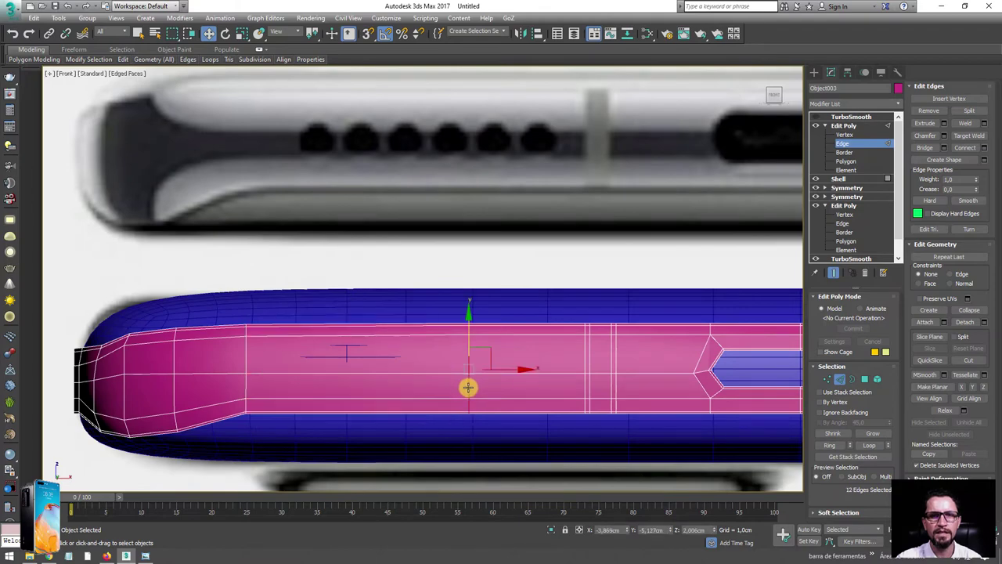
left_click(928, 111)
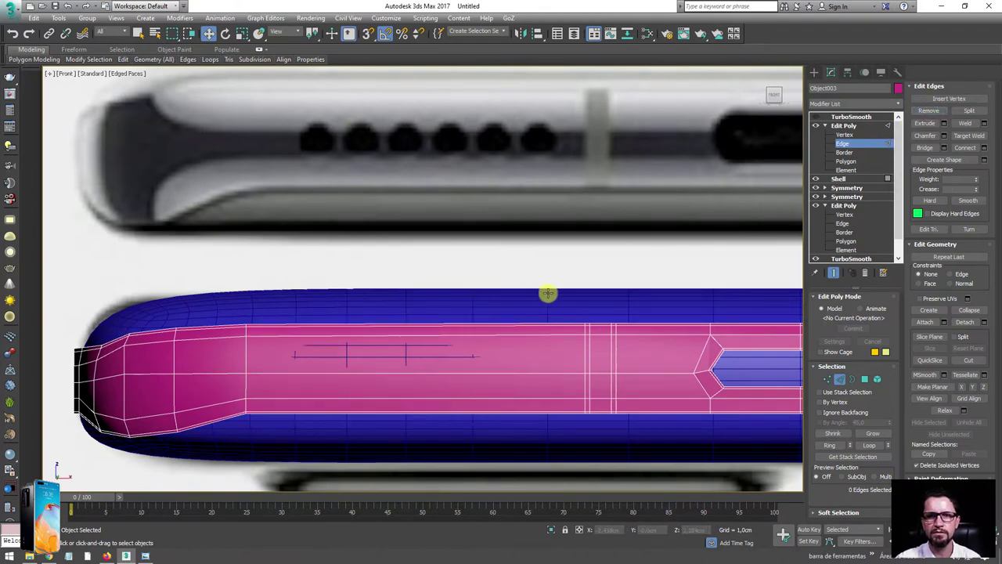
Step: Connect the bottom edge ring with 2 segments pinched to 68 across the band
scroll(480, 338, "down", 3)
mouse_move(479, 351)
middle_mouse_down("alt")
mouse_move(476, 186)
mouse_move(456, 262)
middle_mouse_up("alt")
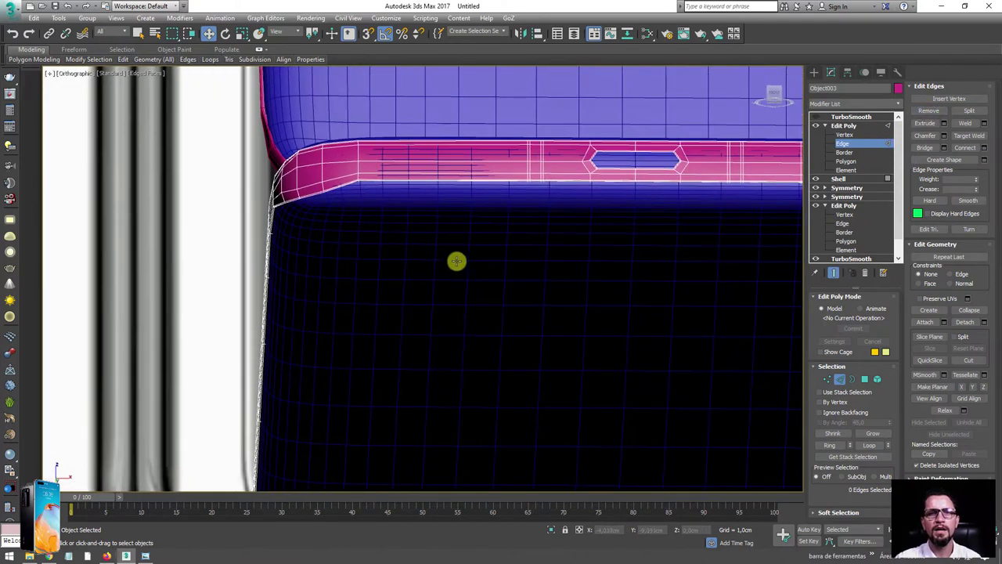
double_click(443, 139)
left_click(984, 147)
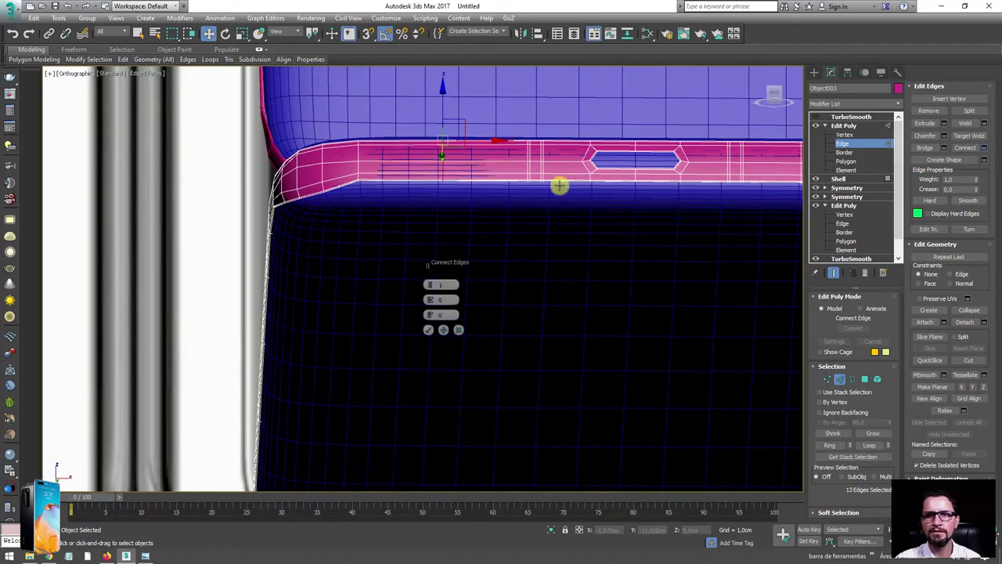
mouse_move(429, 284)
left_mouse_down()
mouse_move(423, 163)
mouse_move(405, 172)
left_mouse_up()
middle_click_drag(405, 172, 342, 276)
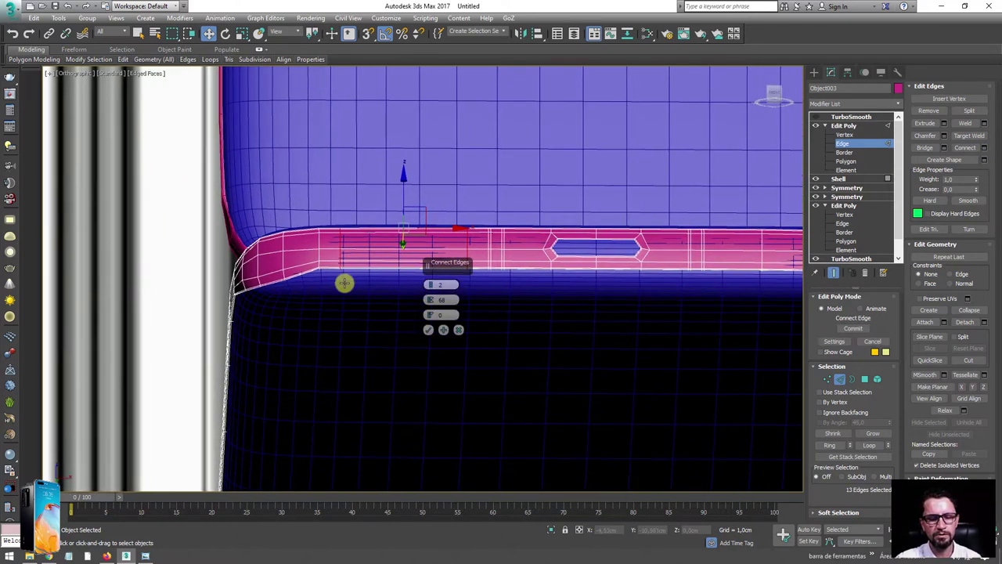
key("f")
scroll(376, 321, "up", 2)
scroll(358, 253, "up", 5)
scroll(367, 260, "up", 3)
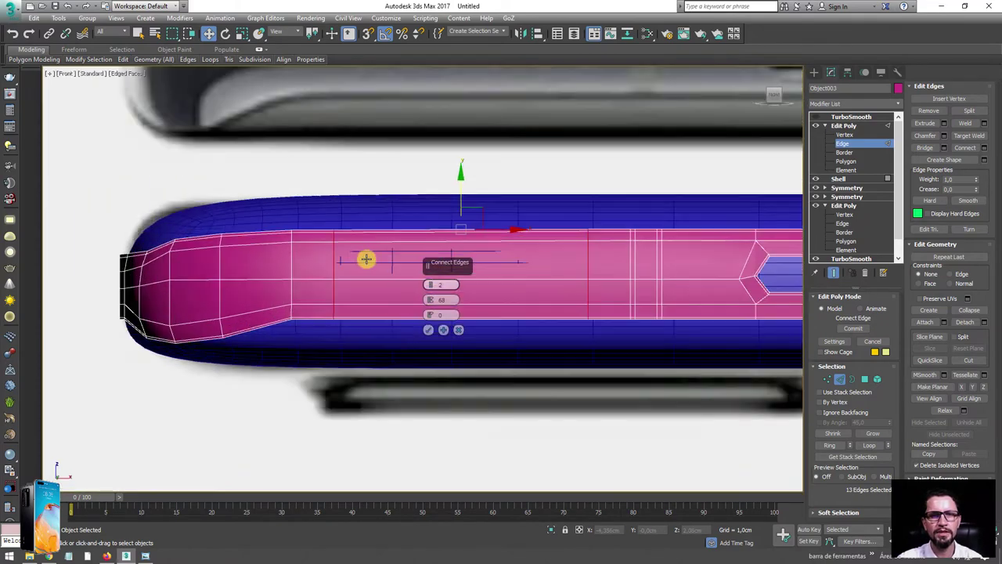
scroll(367, 259, "down", 3)
mouse_move(391, 224)
middle_mouse_down()
mouse_move(347, 286)
mouse_move(336, 188)
mouse_move(321, 272)
middle_mouse_up()
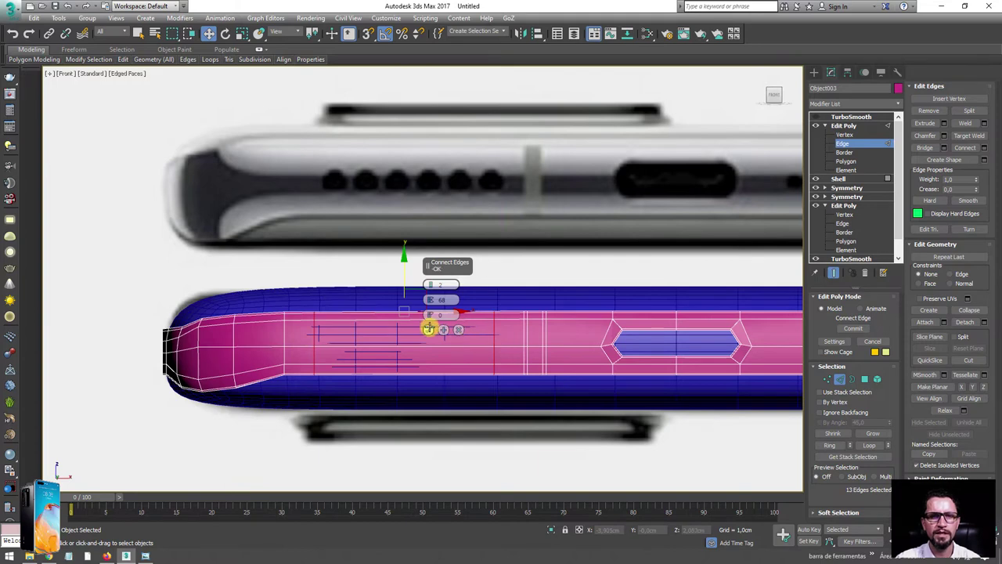
left_click(429, 329)
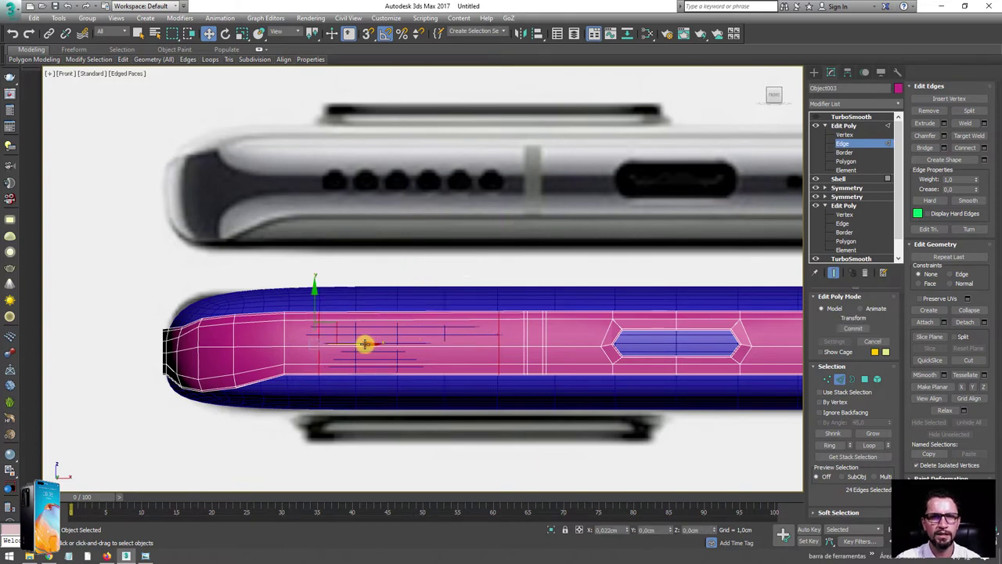
key("r")
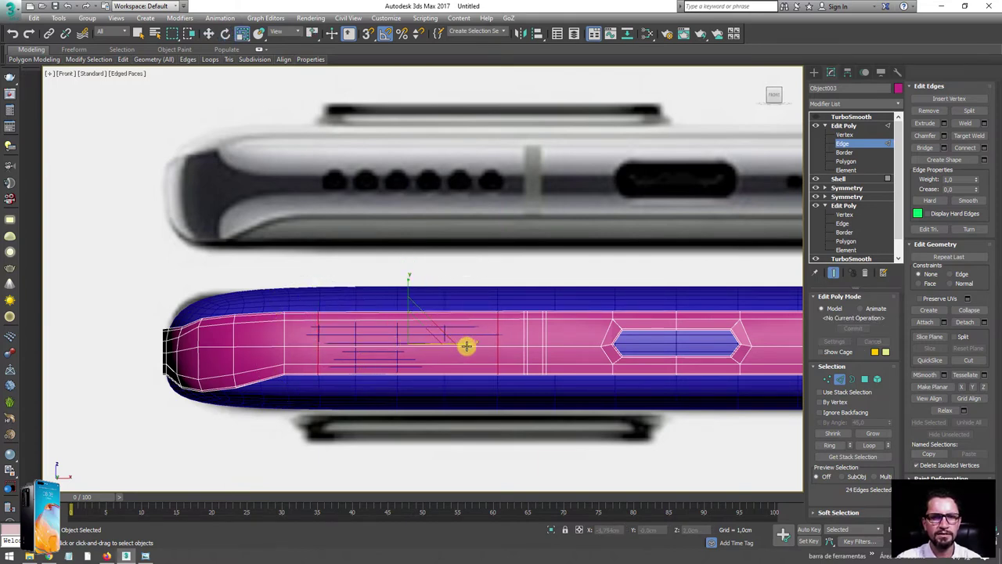
Step: Undo the two pinched edge loops and orbit to face the bottom edge
mouse_move(465, 333)
middle_mouse_down("alt")
mouse_move(465, 313)
mouse_move(442, 366)
middle_mouse_up("alt")
key("ctrl+z")
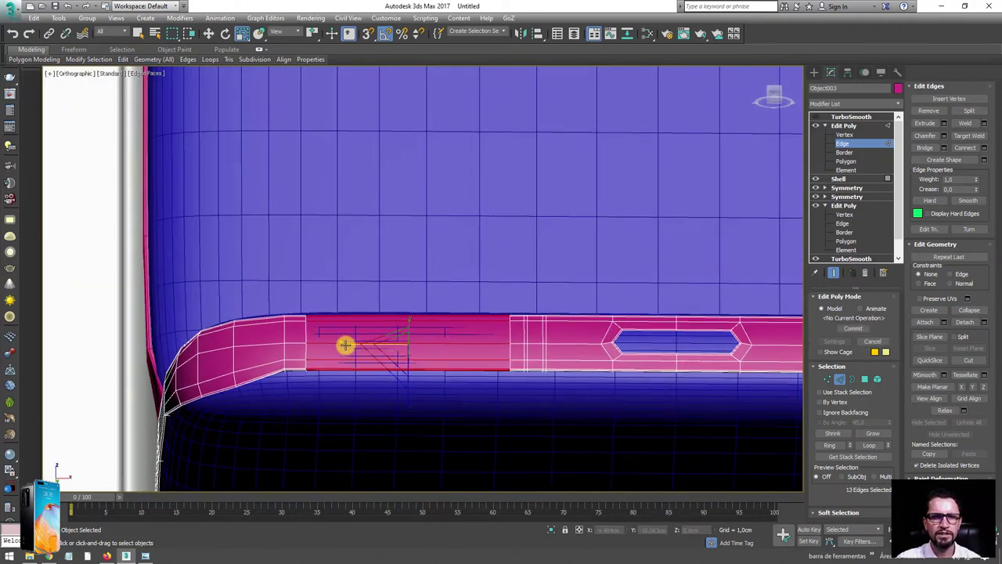
scroll(348, 342, "down", 5)
middle_click_drag(377, 347, 376, 264, "alt")
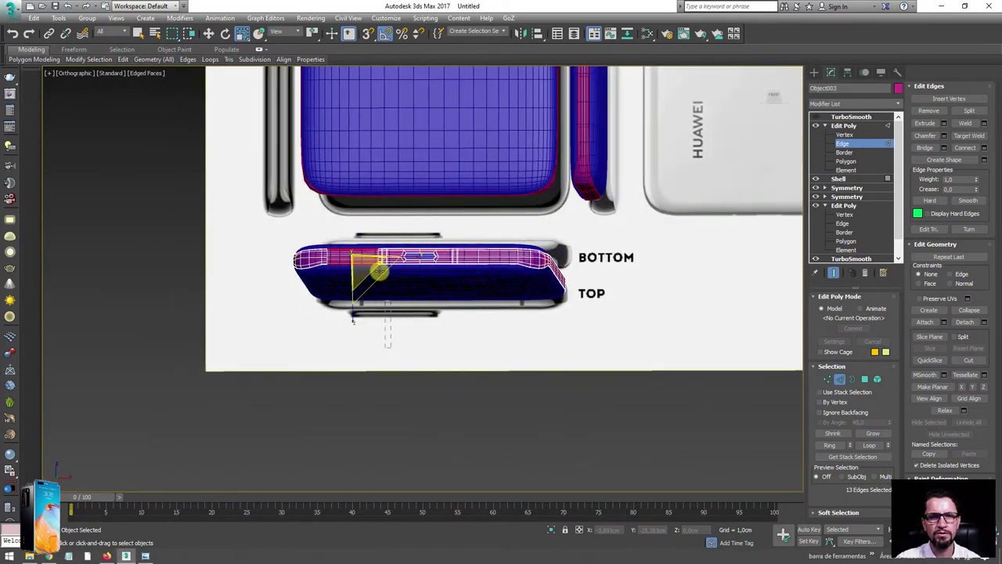
middle_click_drag(431, 331, 496, 378, "alt")
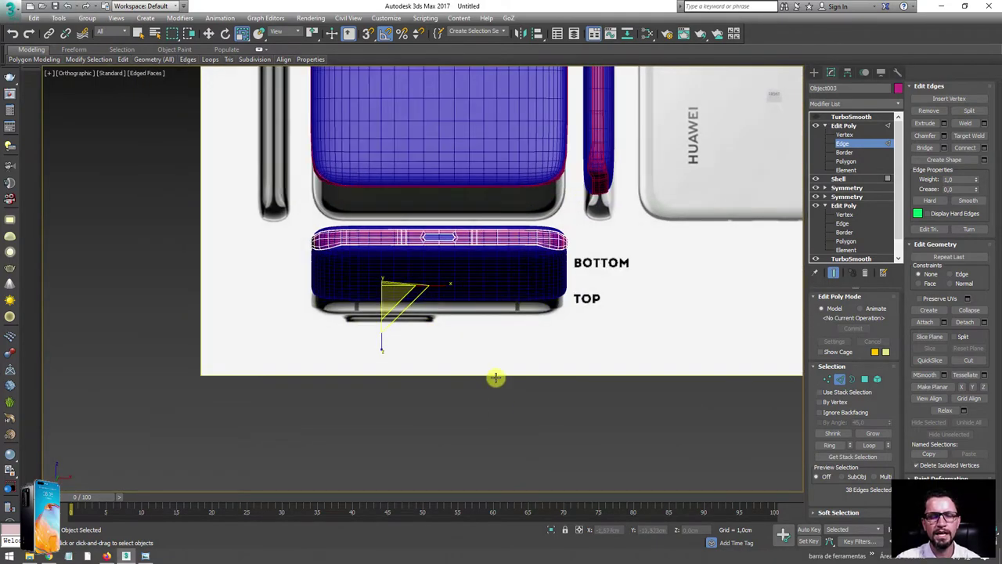
Step: Isolate the frame to inspect it, then restore Front view and the reference images
left_click(551, 529)
mouse_move(401, 294)
middle_mouse_down("alt")
mouse_move(472, 311)
mouse_move(391, 332)
mouse_move(373, 377)
middle_mouse_up("alt")
scroll(473, 310, "down", 5)
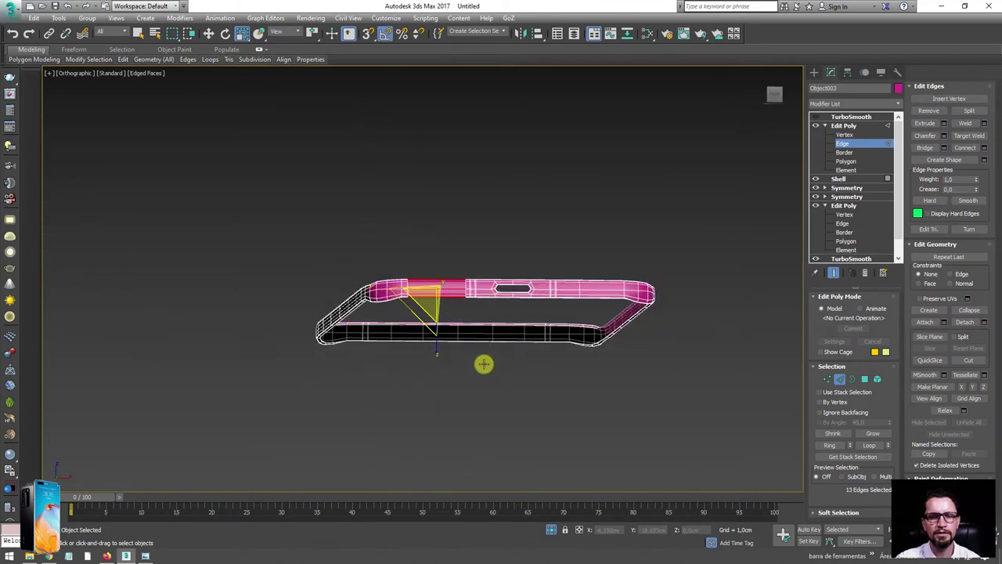
key("f")
left_click(551, 529)
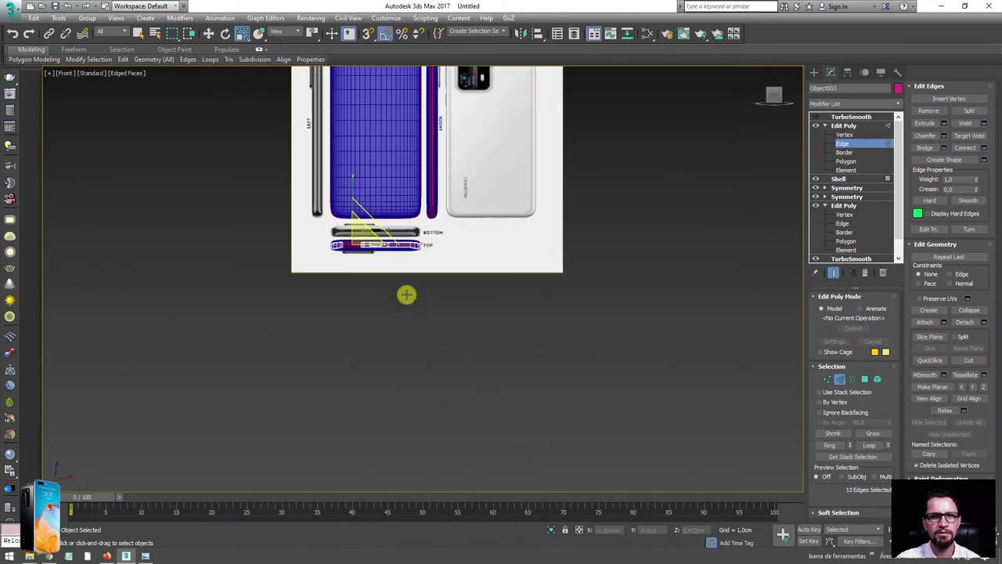
scroll(381, 279, "up", 3)
scroll(382, 313, "up", 4)
scroll(378, 353, "up", 2)
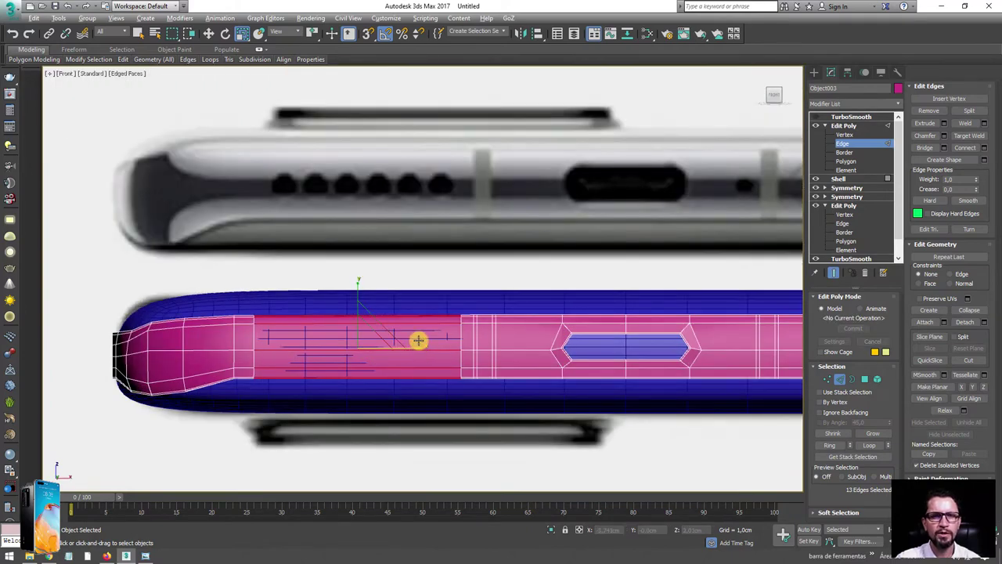
mouse_move(419, 348)
middle_mouse_down("alt")
mouse_move(419, 308)
mouse_move(407, 358)
mouse_move(441, 353)
mouse_move(441, 363)
middle_mouse_up("alt")
Step: Connect the bottom band's edge ring with 6 evenly spaced loops at pinch 0
key("f")
scroll(342, 286, "up", 5)
scroll(496, 295, "down", 3)
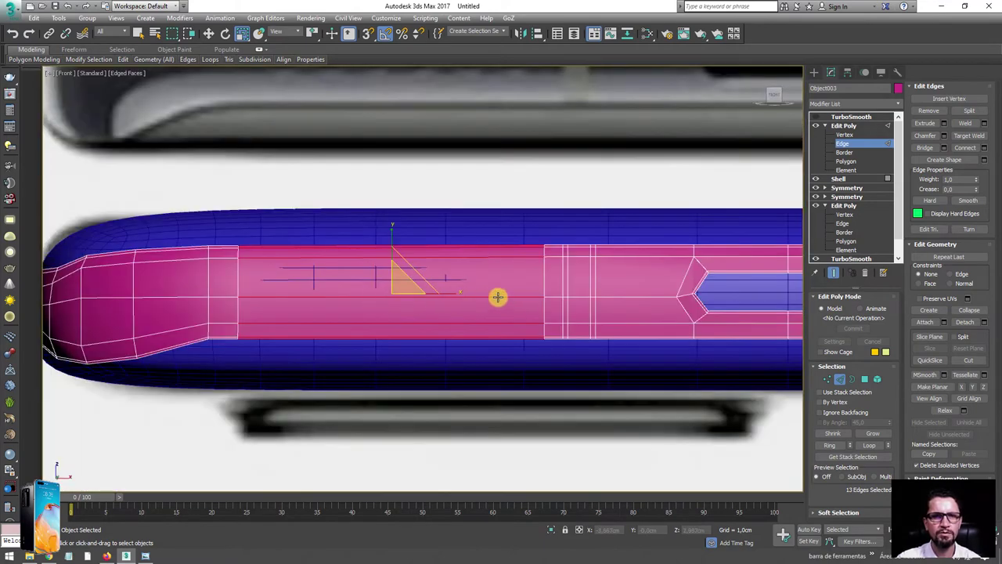
scroll(468, 299, "down", 1)
middle_click_drag(524, 360, 587, 454, "alt")
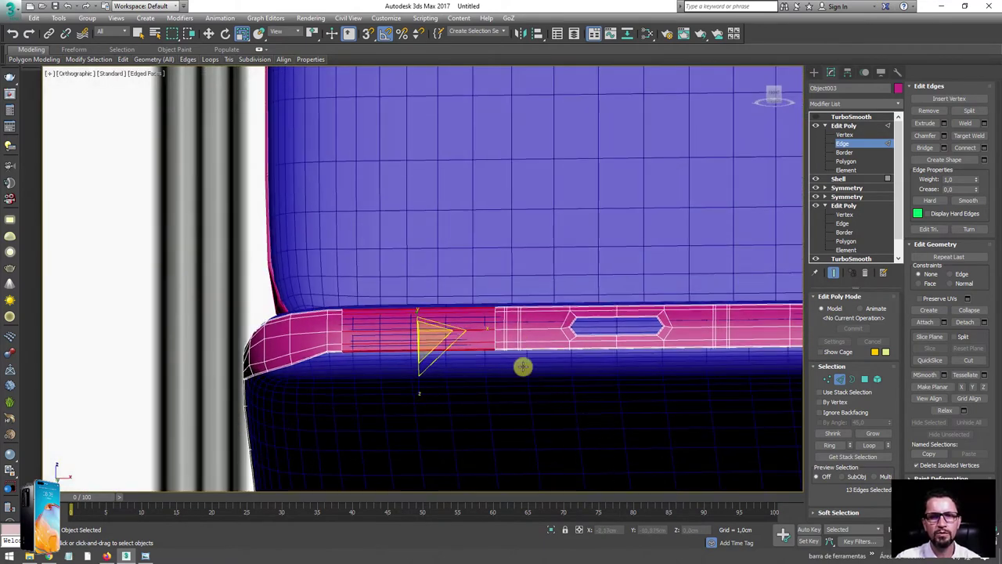
key("f")
scroll(404, 277, "up", 3)
scroll(432, 324, "down", 2)
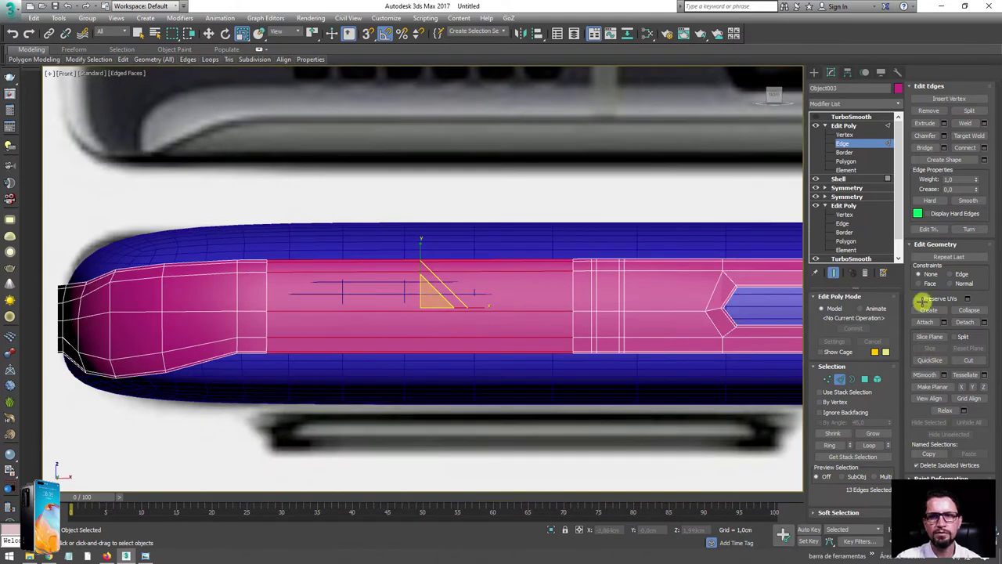
left_click(983, 147)
middle_click_drag(399, 190, 384, 259)
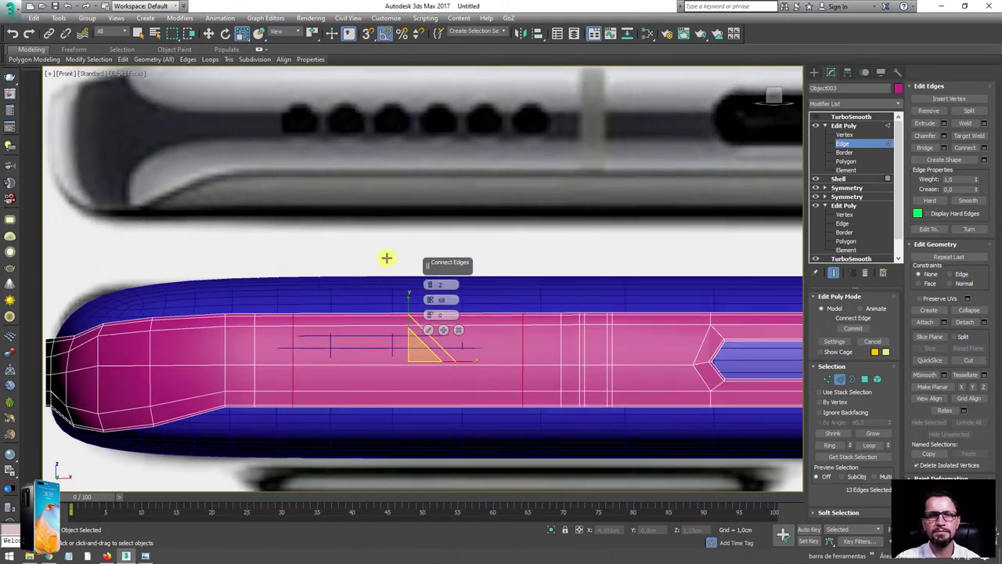
left_click_drag(430, 288, 429, 283)
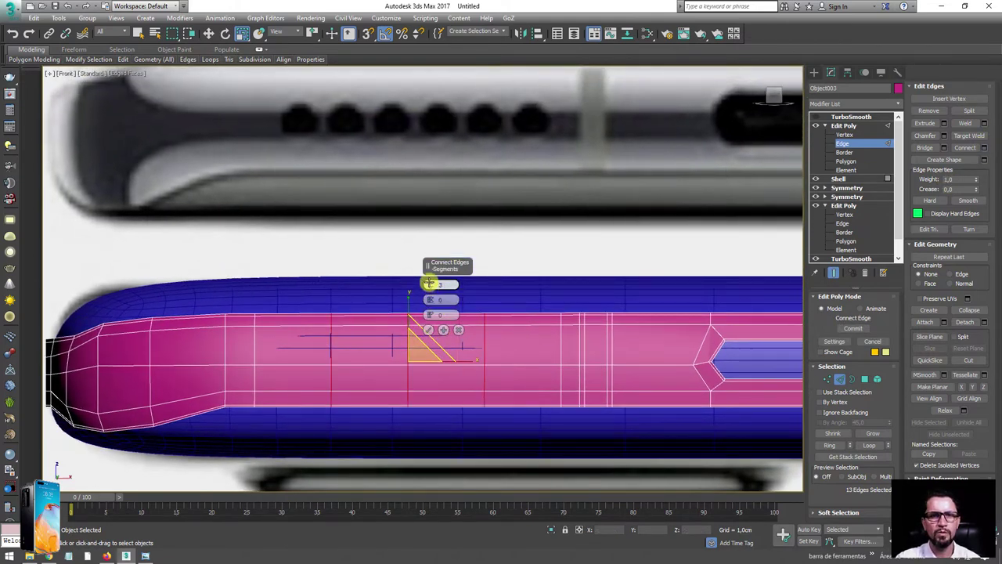
middle_click_drag(428, 284, 381, 306)
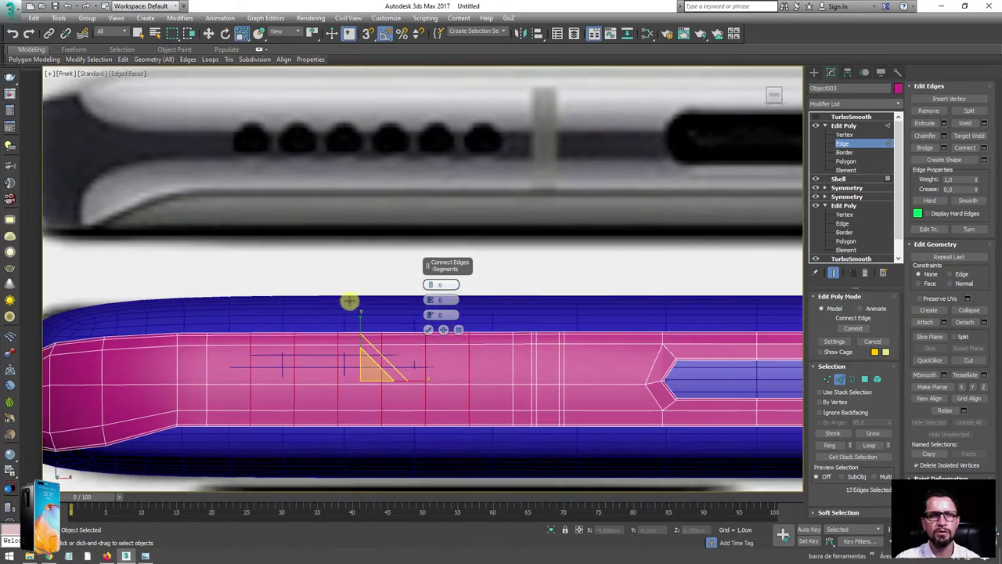
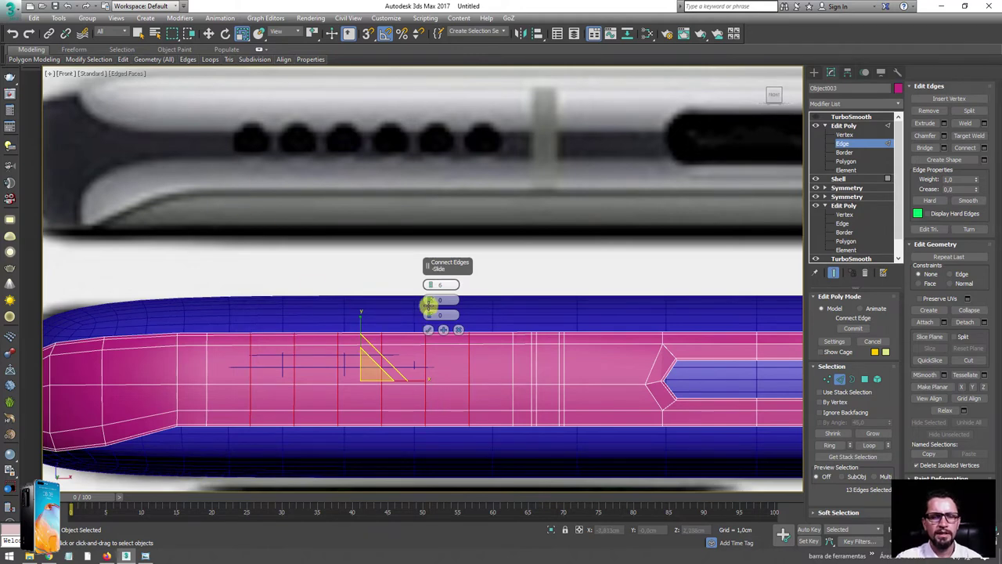
Step: Reduce the pending edge connection to 5 segments and confirm it
left_click_drag(429, 285, 429, 287)
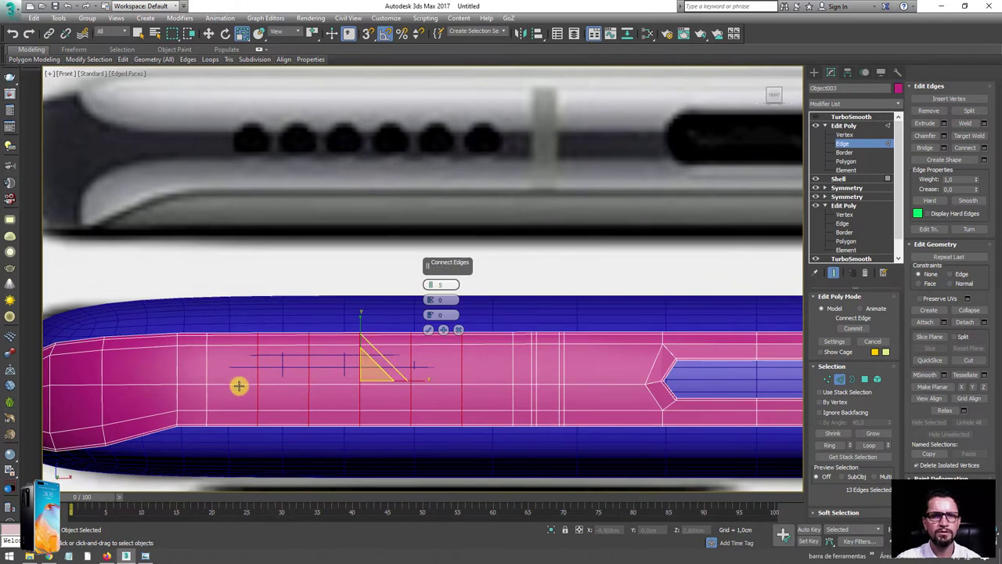
left_click(428, 330)
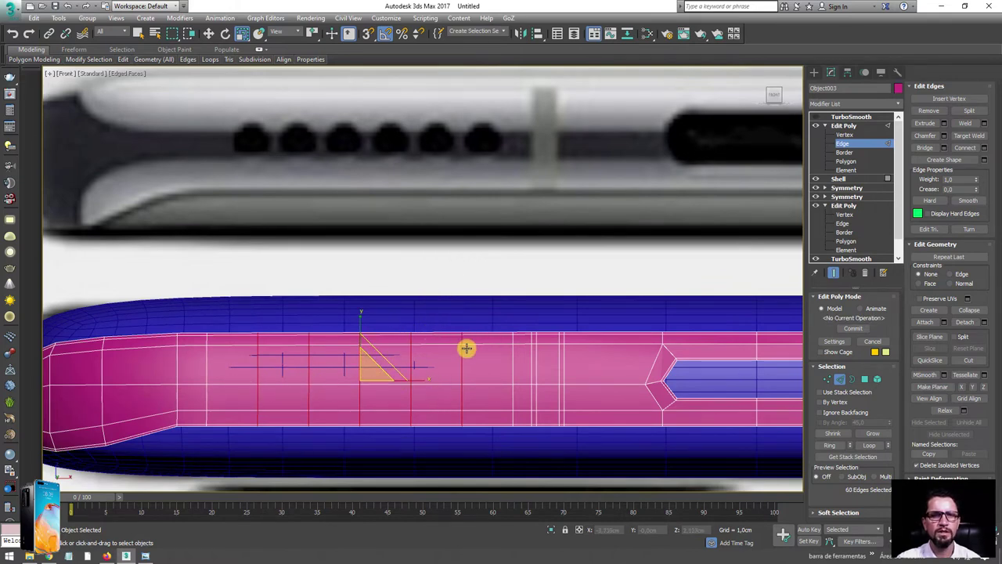
mouse_move(451, 358)
middle_mouse_down("alt")
mouse_move(454, 298)
mouse_move(502, 285)
middle_mouse_up("alt")
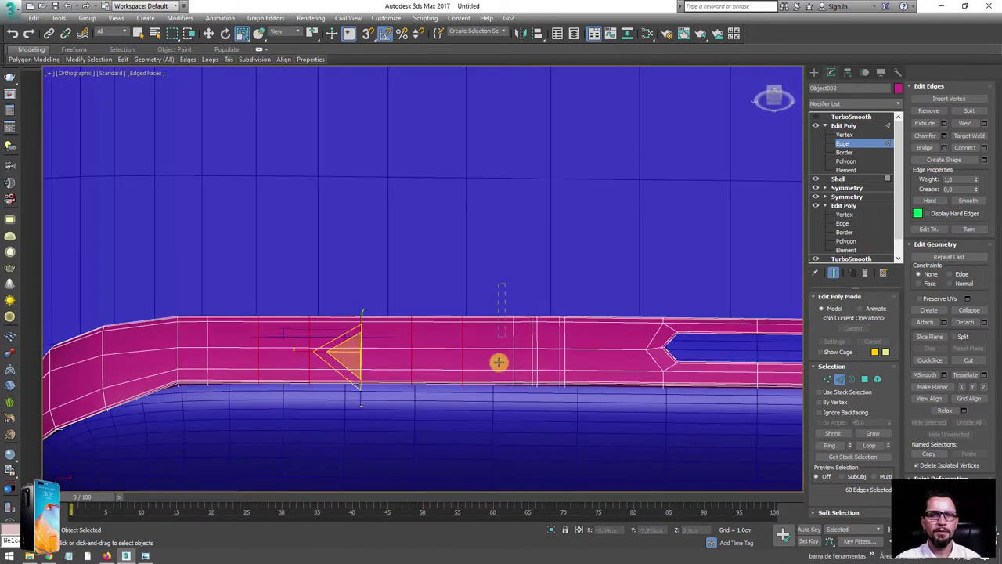
Step: Select the edge ring across the pink band and connect it with a single lengthwise loop
left_click_drag(498, 400, 445, 284)
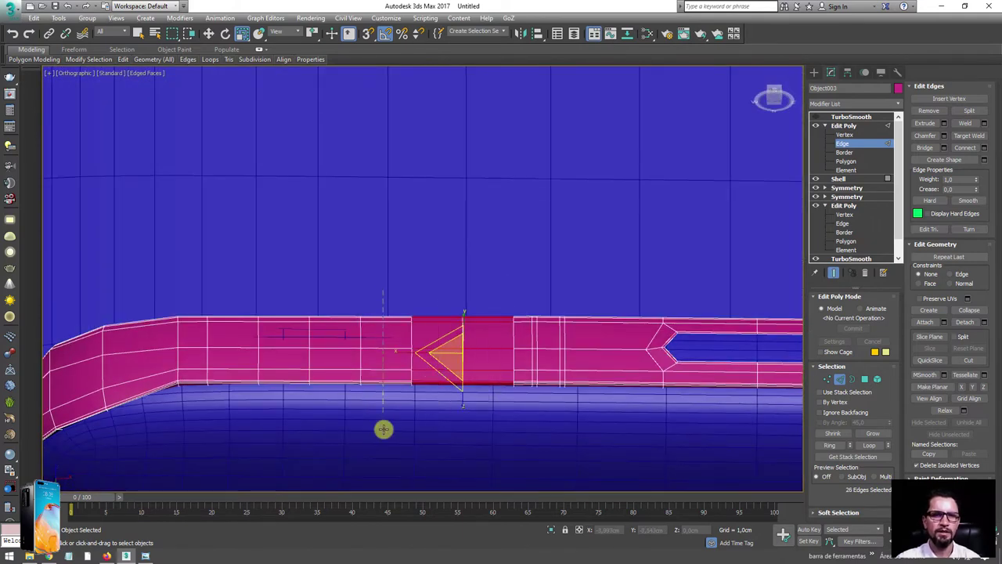
left_click_drag(383, 429, 337, 291, "ctrl")
left_click_drag(320, 360, 278, 274, "ctrl")
left_click_drag(278, 431, 257, 375, "ctrl")
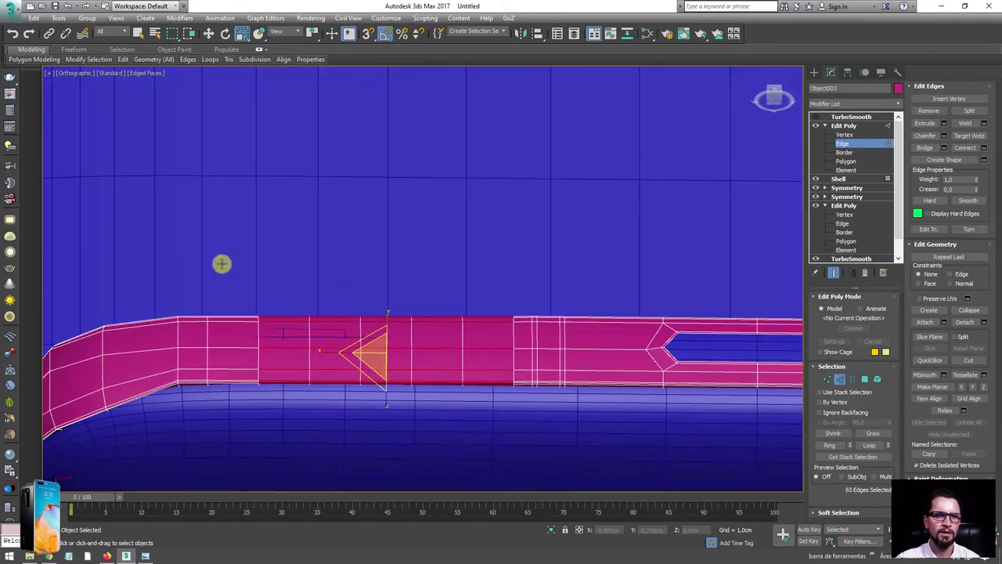
left_click_drag(238, 427, 203, 423, "ctrl")
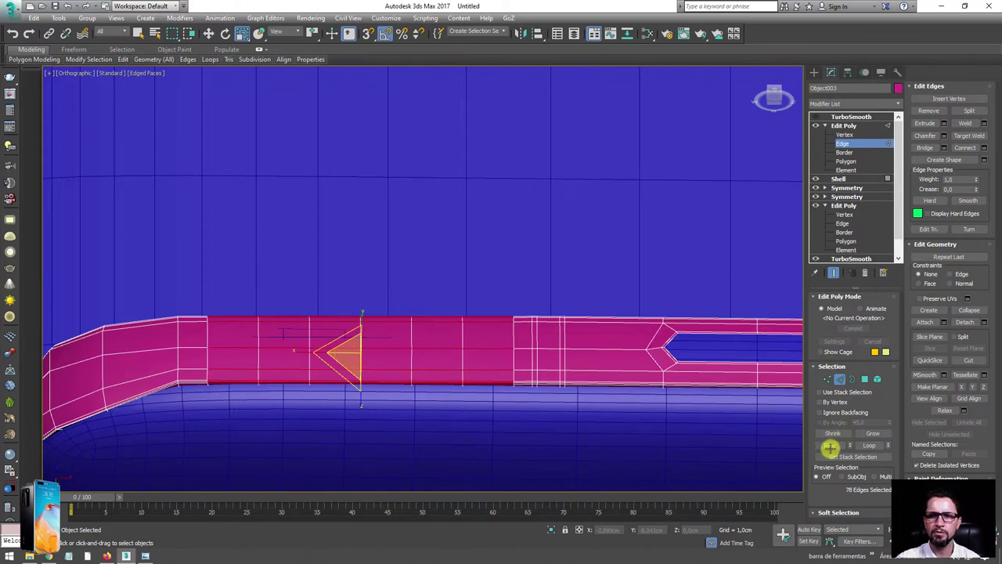
left_click(984, 147)
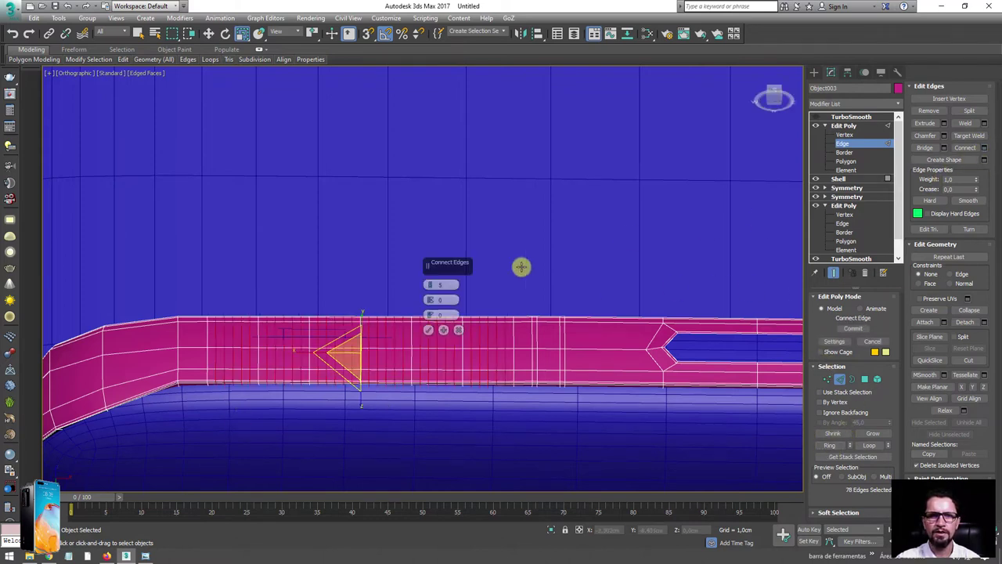
left_click_drag(427, 286, 430, 328)
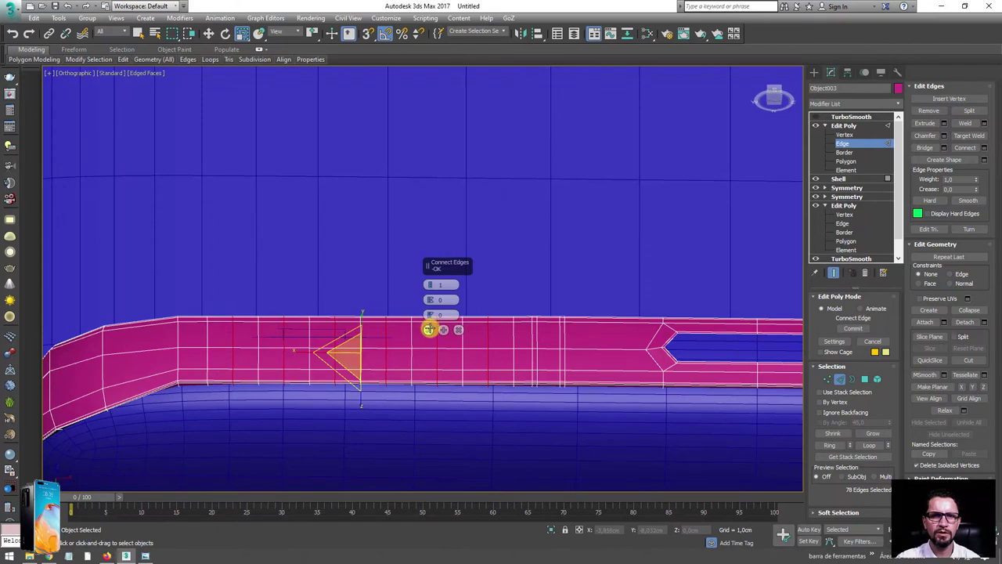
left_click(429, 329)
Step: Switch to Vertex level and frame the pink band in the front view
key("f")
scroll(340, 297, "up", 5)
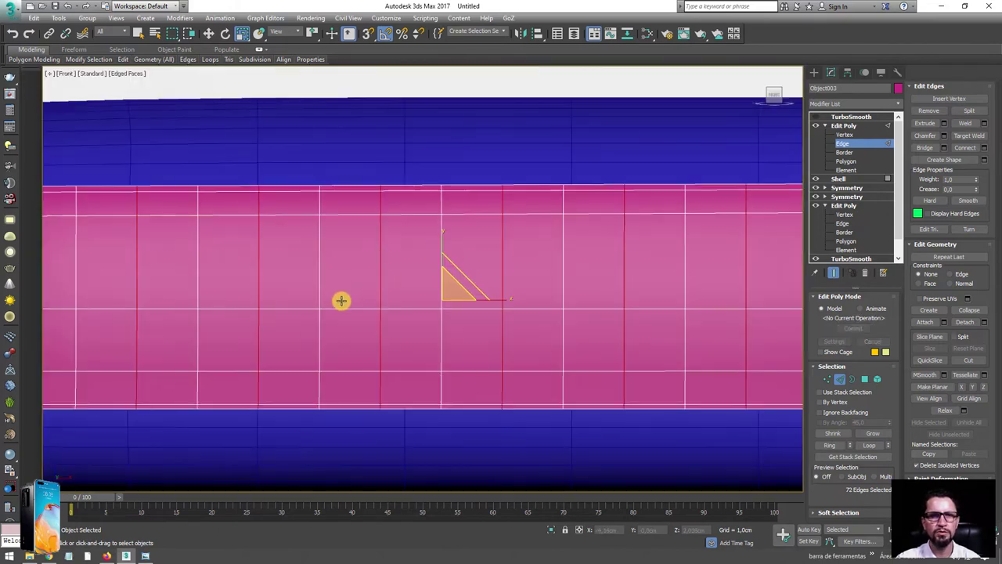
scroll(381, 308, "down", 3)
left_click(827, 378)
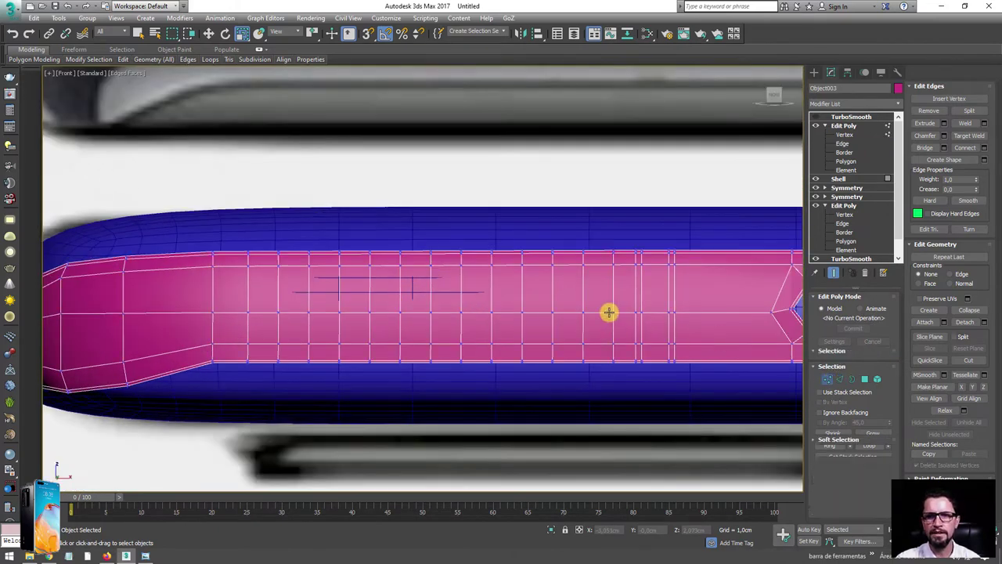
scroll(608, 311, "down", 2)
scroll(462, 327, "down", 2)
scroll(416, 313, "up", 1)
scroll(412, 262, "up", 2)
mouse_move(416, 313)
middle_mouse_down()
mouse_move(411, 262)
mouse_move(413, 303)
middle_mouse_up()
scroll(405, 308, "down", 3)
scroll(439, 309, "down", 1)
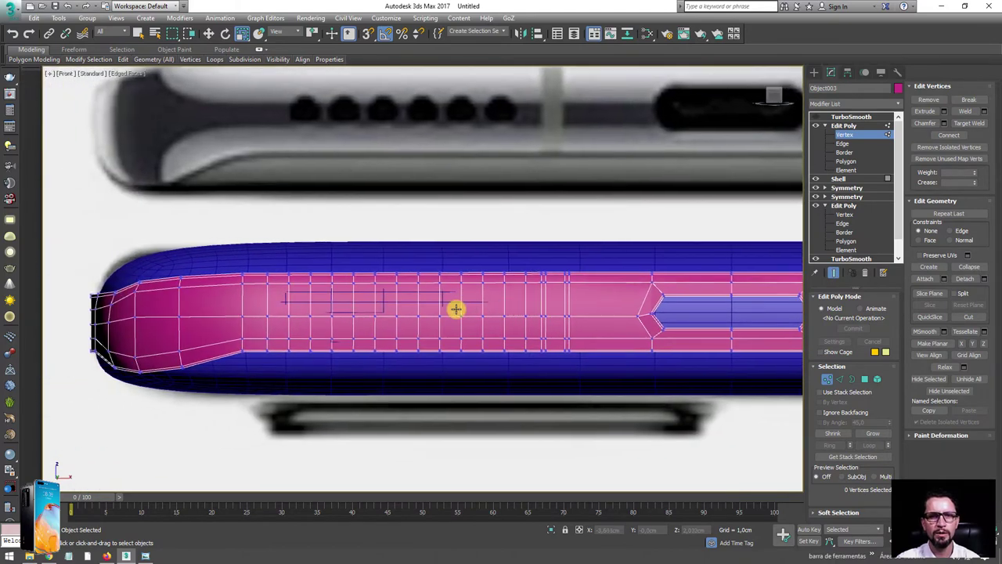
middle_click_drag(289, 309, 425, 319)
scroll(426, 323, "up", 2)
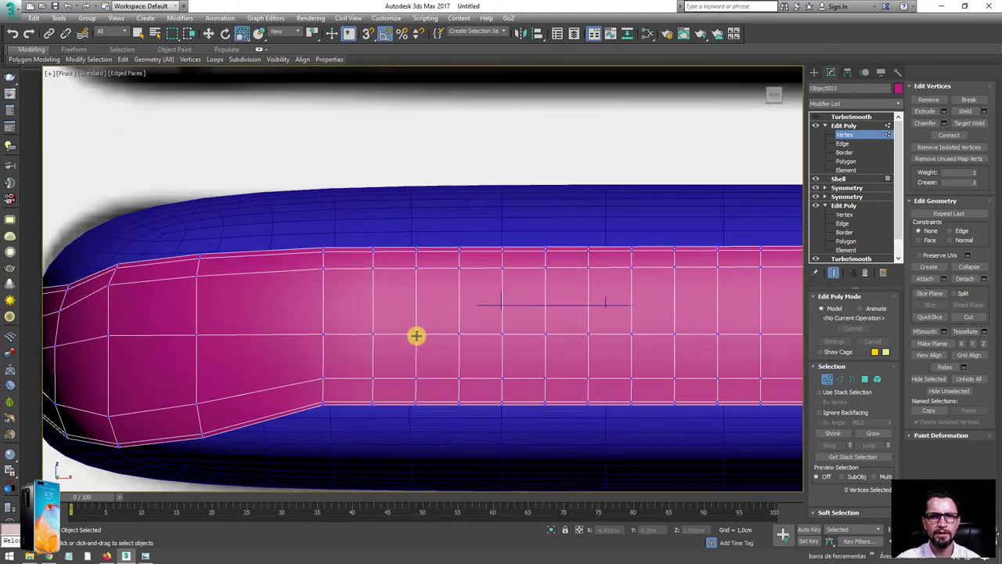
Step: Select the vertices along the band's middle row, ready to move them
left_click(416, 335)
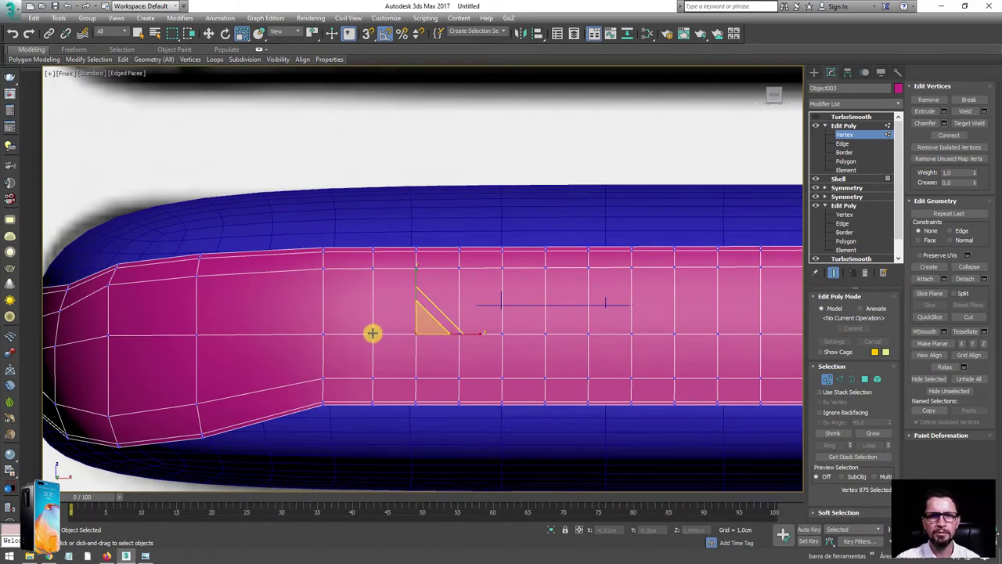
left_click(372, 333, "ctrl")
scroll(454, 332, "down", 2)
scroll(645, 328, "down", 2)
scroll(626, 330, "down", 1)
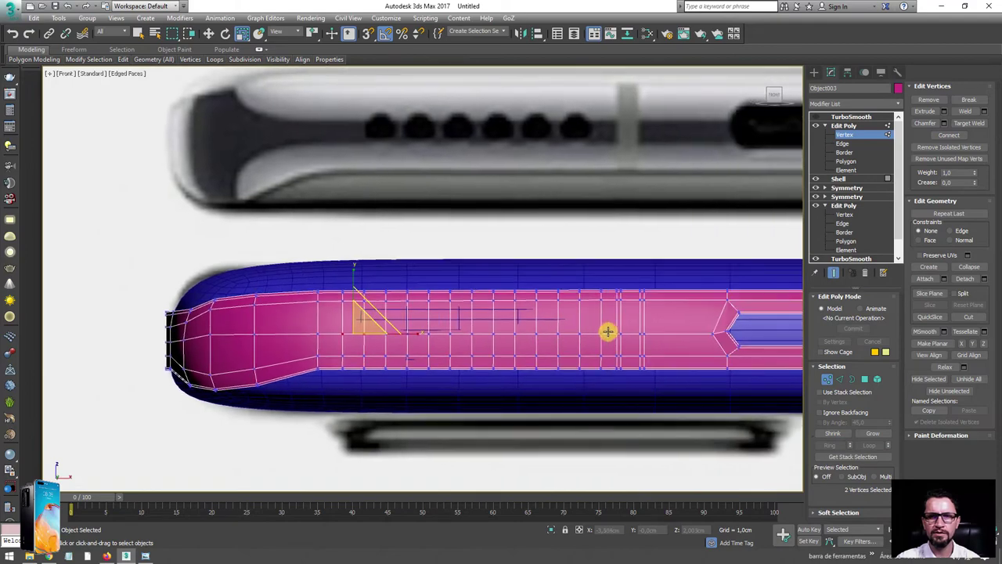
left_click_drag(321, 322, 658, 344)
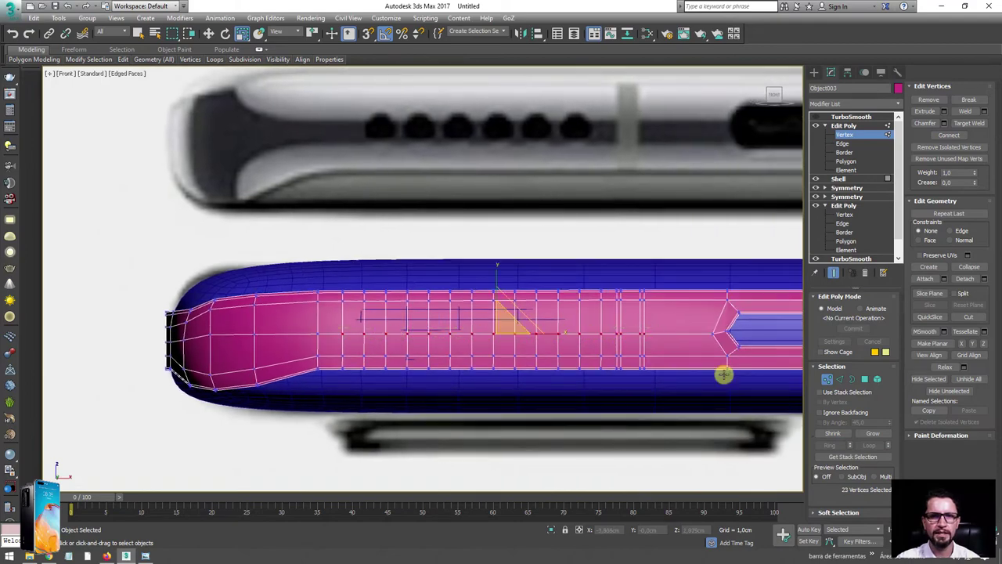
middle_click_drag(604, 340, 484, 418, "alt")
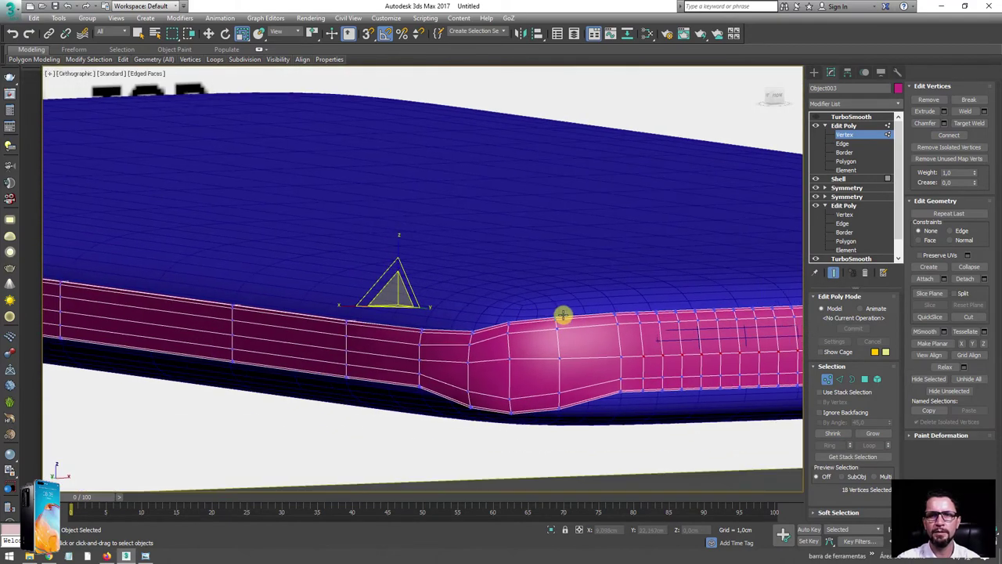
scroll(484, 418, "down", 5)
scroll(441, 342, "up", 8)
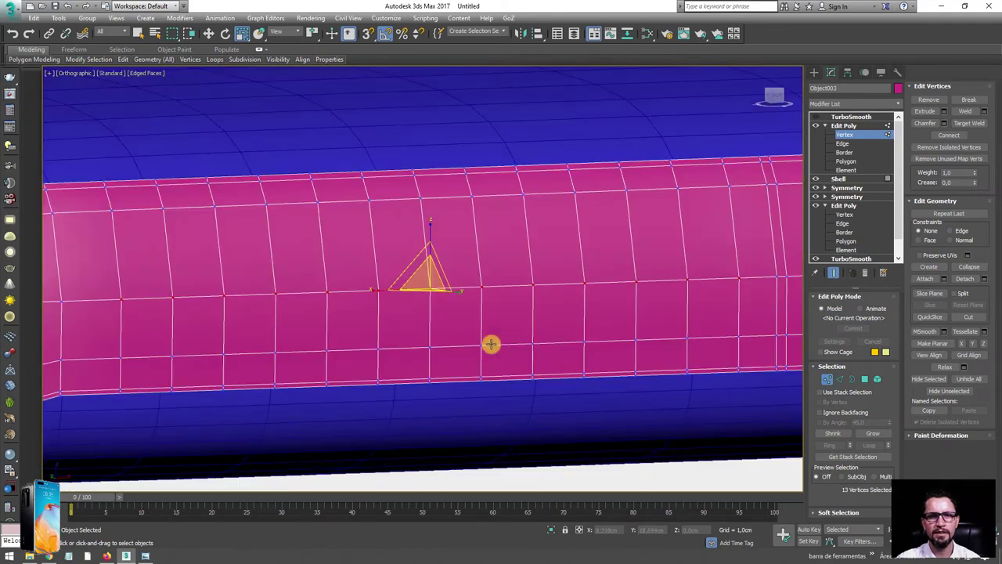
scroll(458, 307, "down", 2)
mouse_move(458, 307)
middle_mouse_down("alt")
mouse_move(429, 269)
mouse_move(441, 266)
mouse_move(266, 313)
mouse_move(306, 298)
mouse_move(332, 271)
middle_mouse_up("alt")
key("w")
Step: Merge five vertices at the hole spot into a single centre vertex
left_click(328, 256)
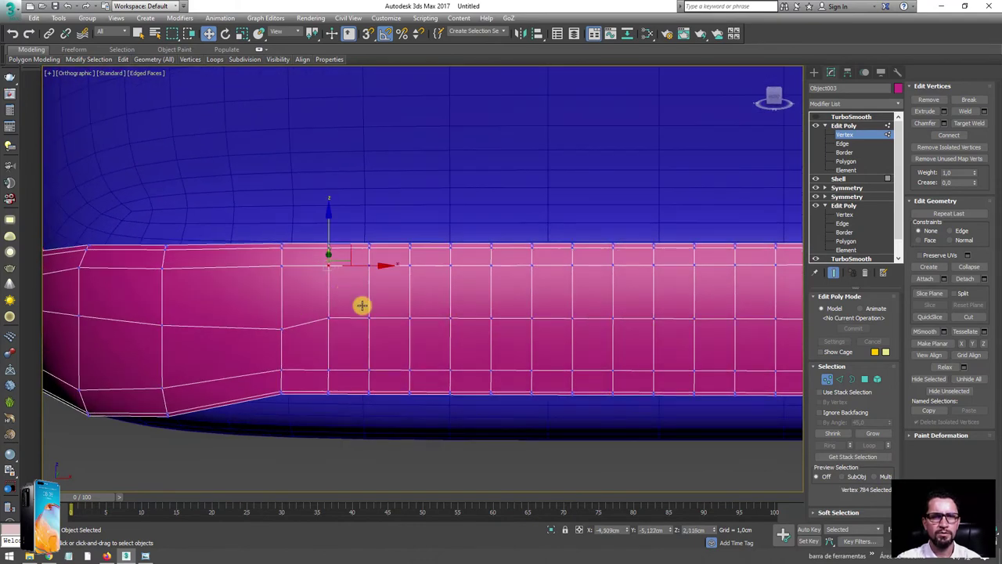
left_click(369, 319, "ctrl")
left_click(411, 371, "ctrl")
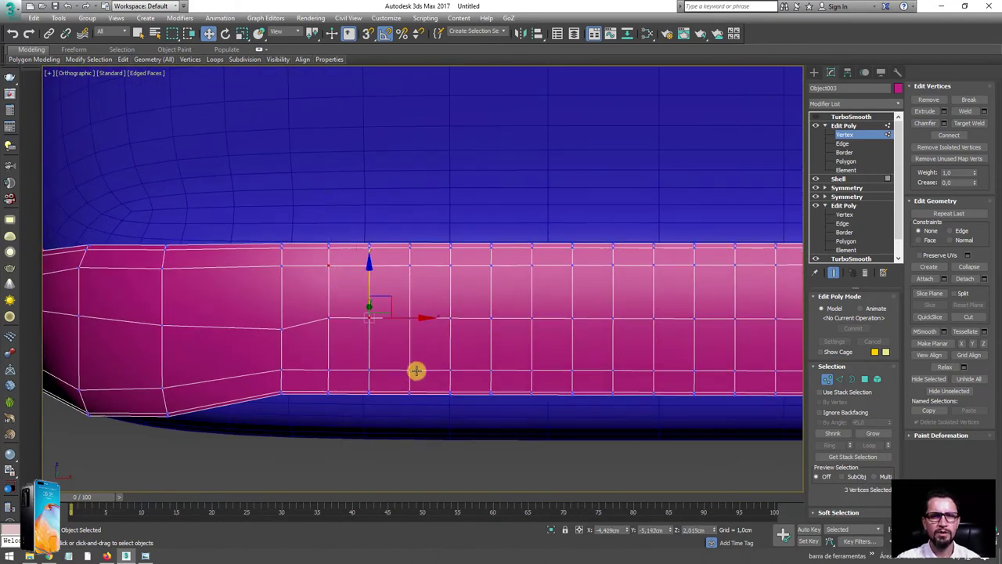
left_click(327, 369, "ctrl")
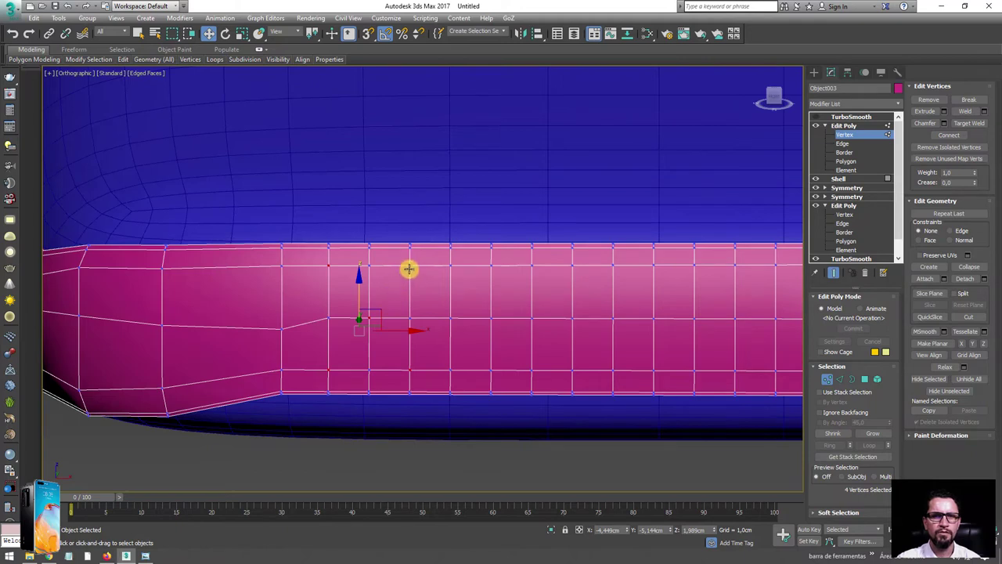
left_click(408, 266, "ctrl")
left_click(947, 132)
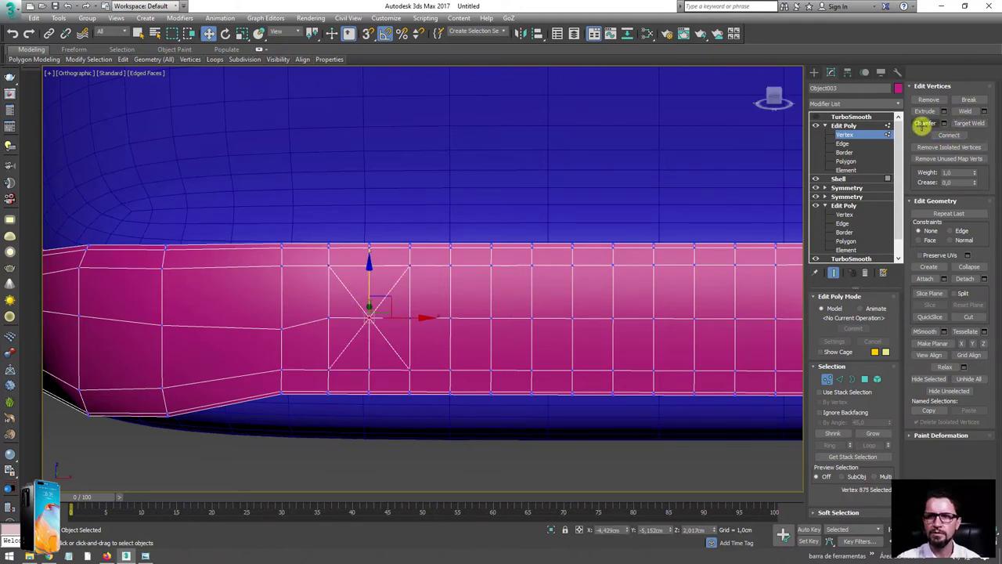
Step: Chamfer the centre vertex into an octagonal ring
left_click(925, 123)
left_click_drag(370, 318, 386, 290)
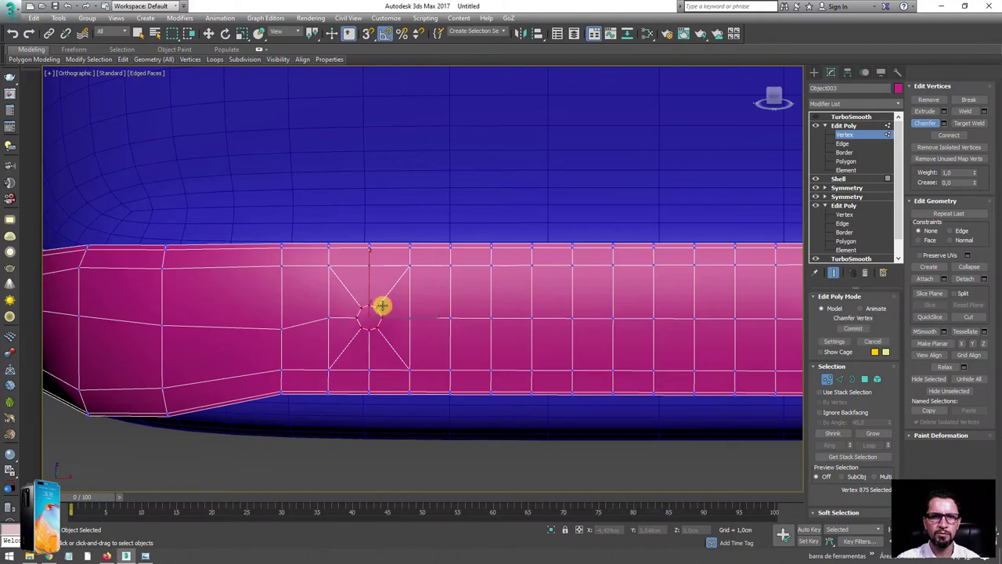
right_click(387, 290)
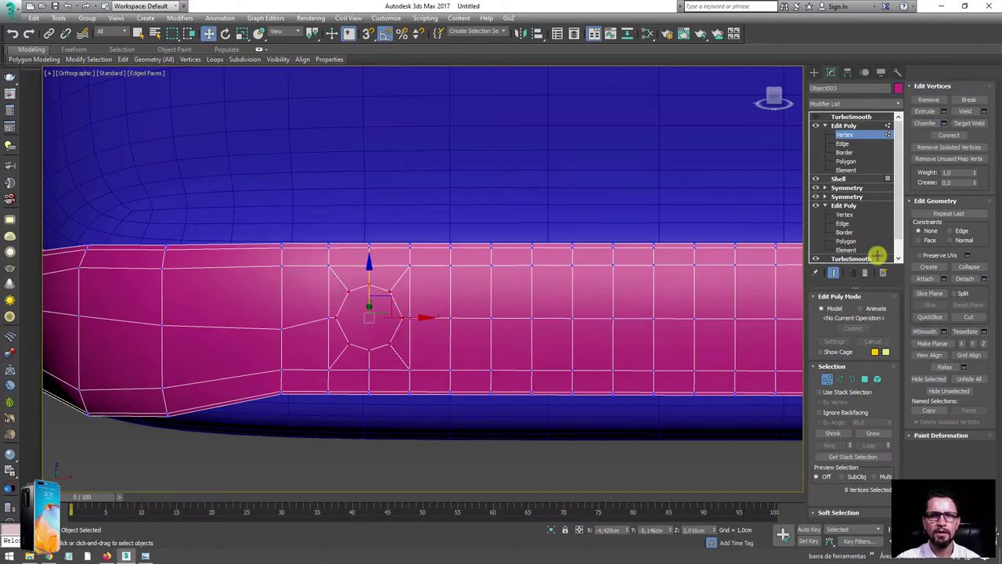
Step: Inset the central octagon polygon and delete it to open a hole
left_click(864, 379)
left_click(376, 323)
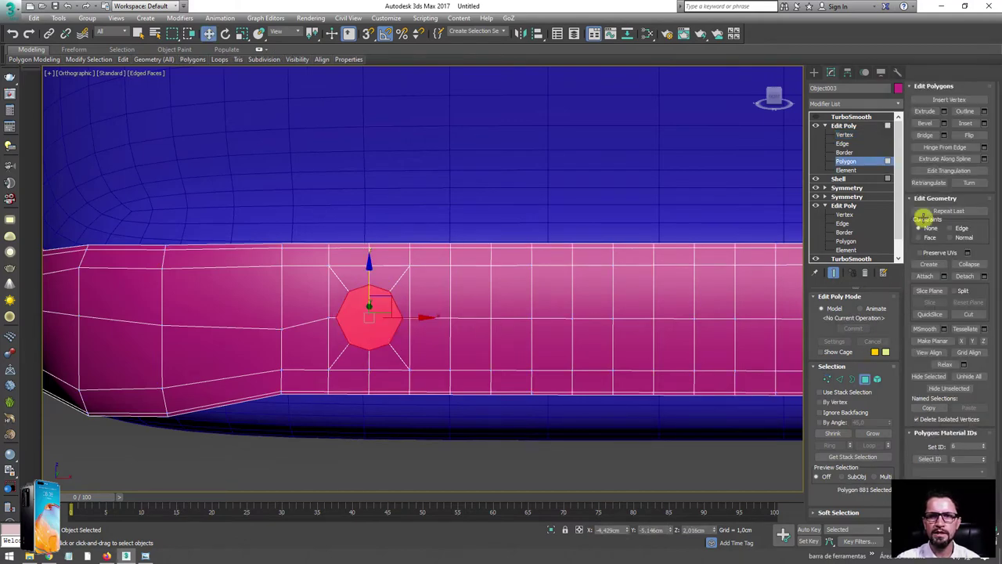
left_click(984, 124)
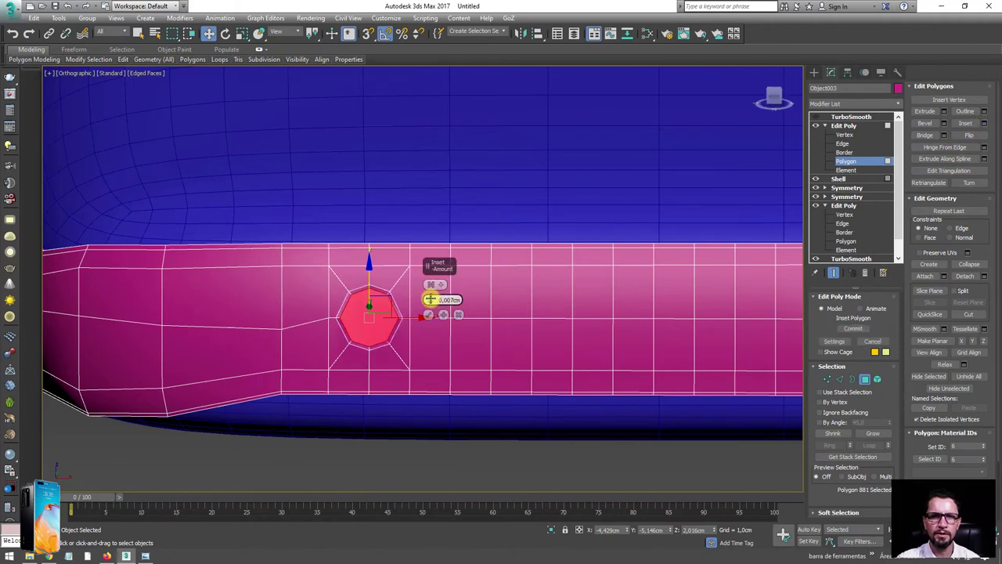
mouse_move(660, 281)
middle_mouse_down()
mouse_move(537, 293)
mouse_move(802, 311)
middle_mouse_up()
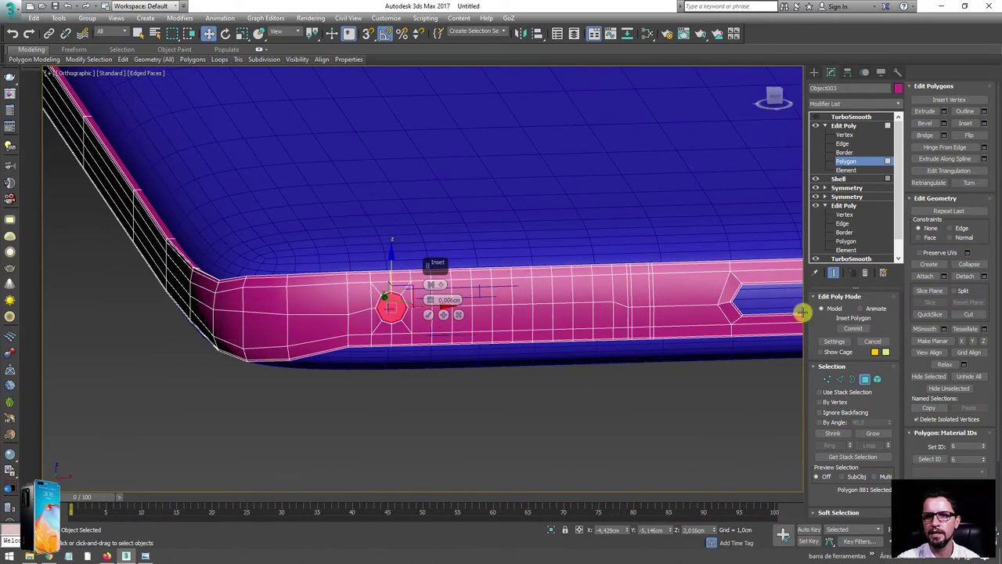
left_click(429, 314)
scroll(391, 306, "up", 3)
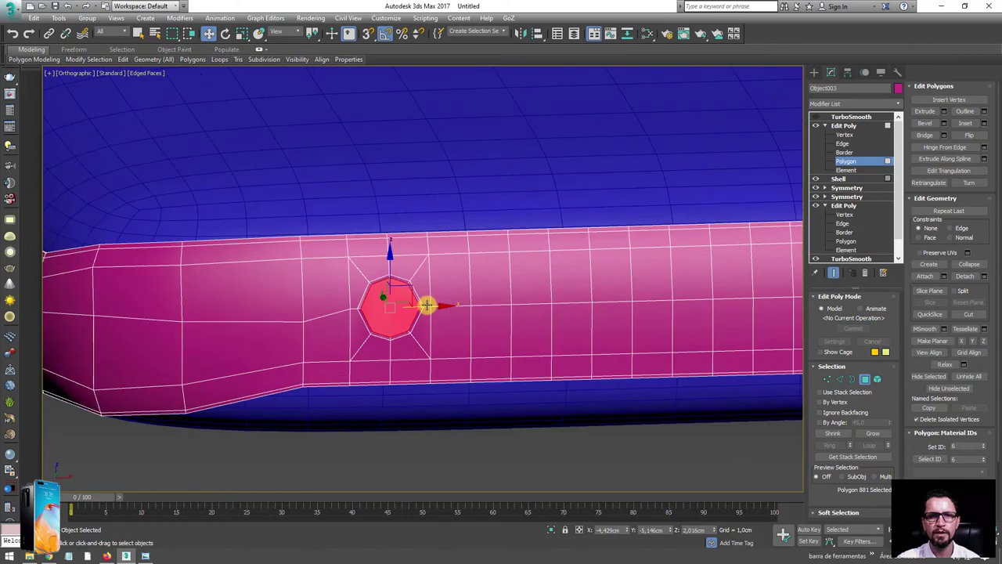
scroll(425, 302, "up", 3)
key("Delete")
scroll(427, 305, "down", 3)
Step: Delete the edge faces beside the octagon hole
scroll(425, 302, "down", 3)
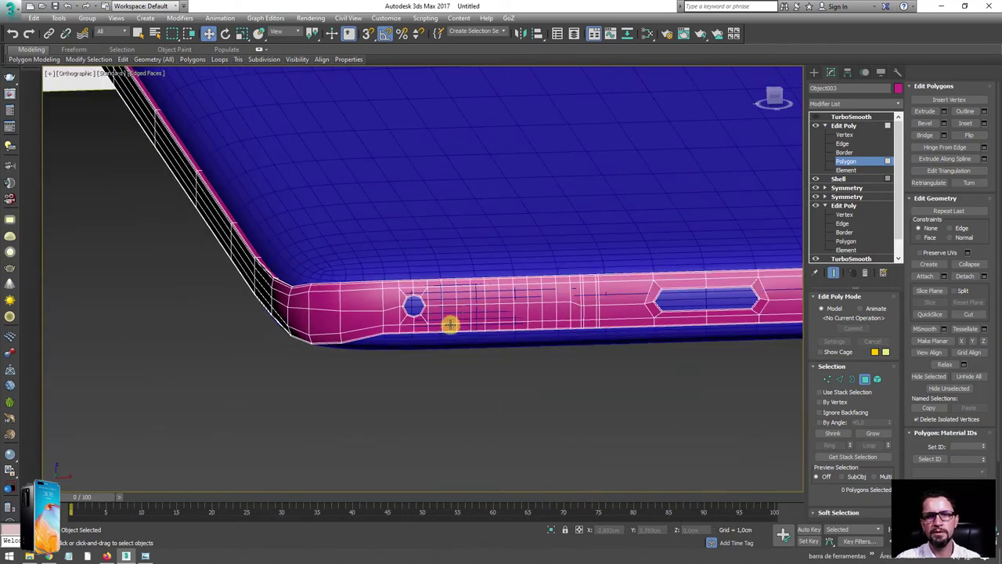
middle_click_drag(449, 324, 370, 352)
left_click_drag(321, 362, 450, 273)
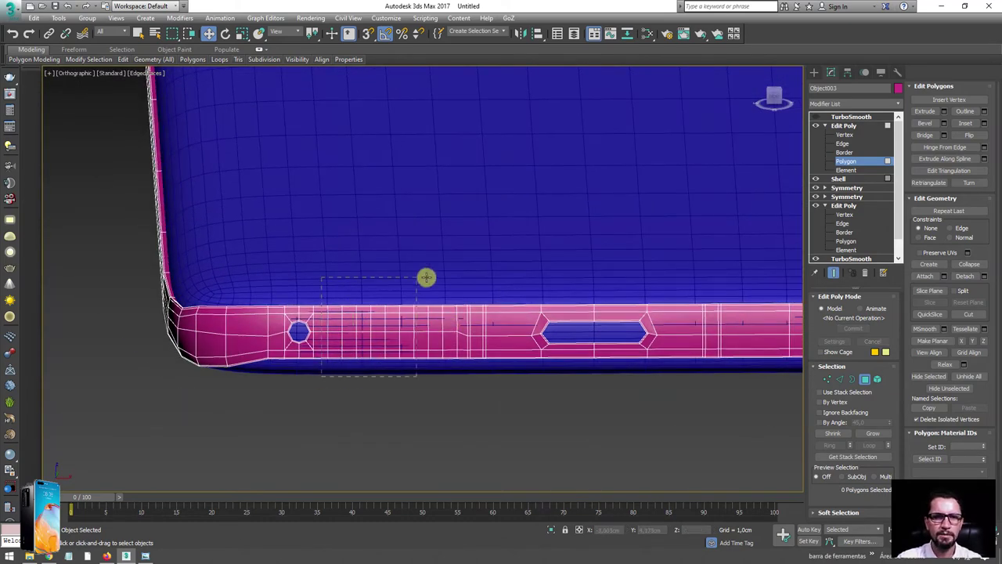
key("Delete")
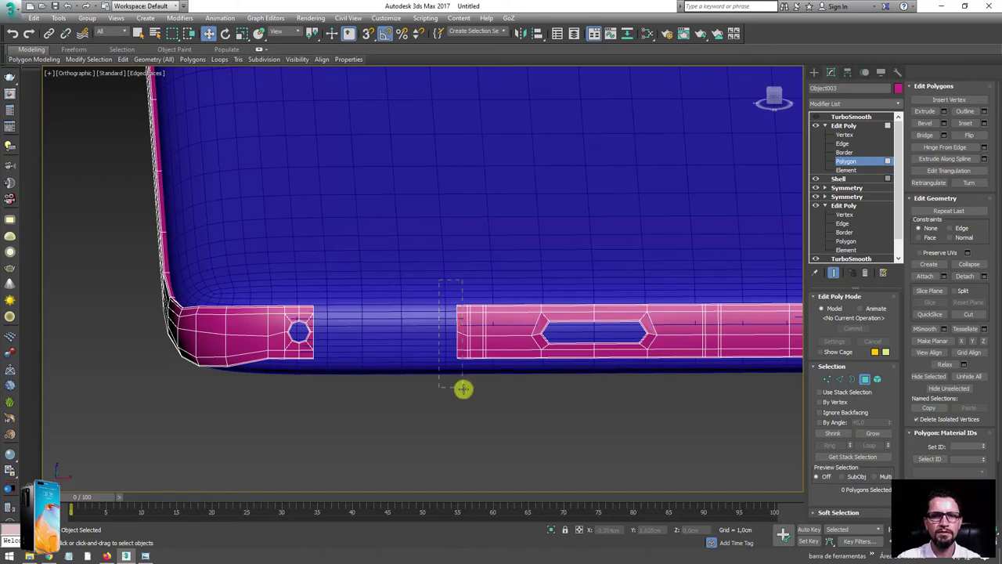
Step: Select the faces around the octagon hole and Shift-drag a copy to the right
left_click_drag(464, 388, 441, 394)
scroll(290, 331, "up", 3)
scroll(376, 325, "up", 2)
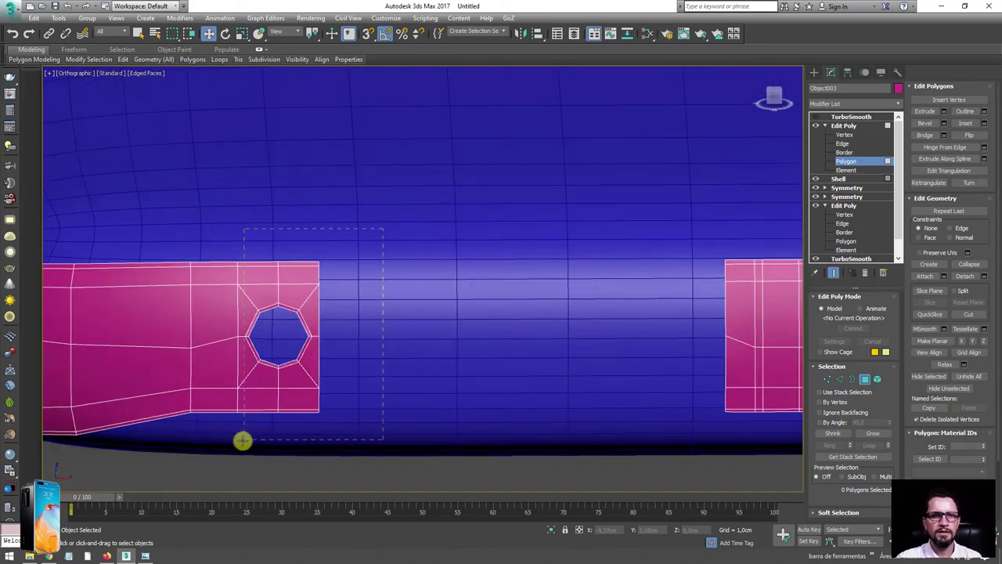
left_click_drag(243, 440, 243, 439)
scroll(323, 343, "down", 4)
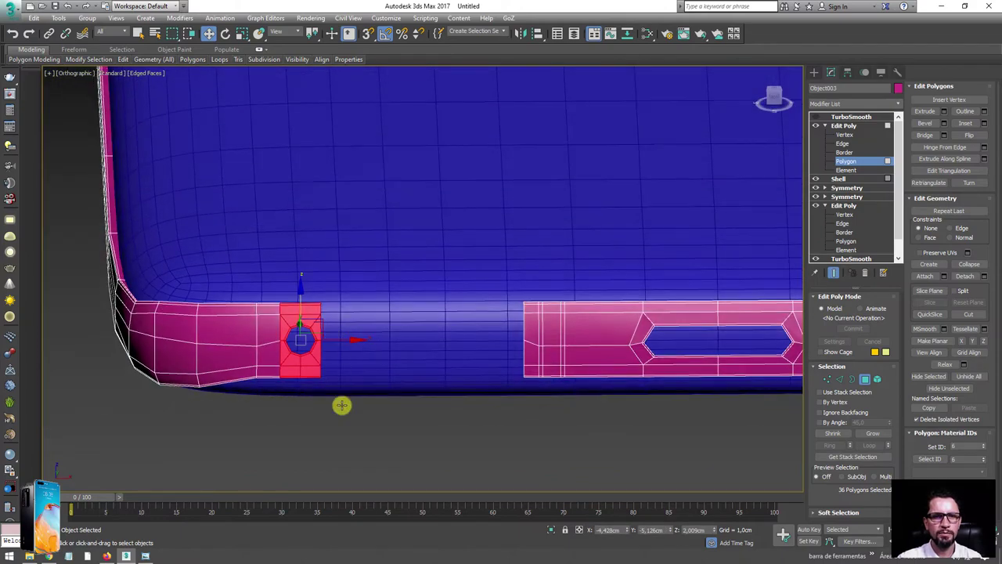
scroll(302, 313, "down", 3)
mouse_move(313, 309)
middle_mouse_down("alt")
mouse_move(331, 248)
mouse_move(362, 347)
mouse_move(461, 470)
middle_mouse_up("alt")
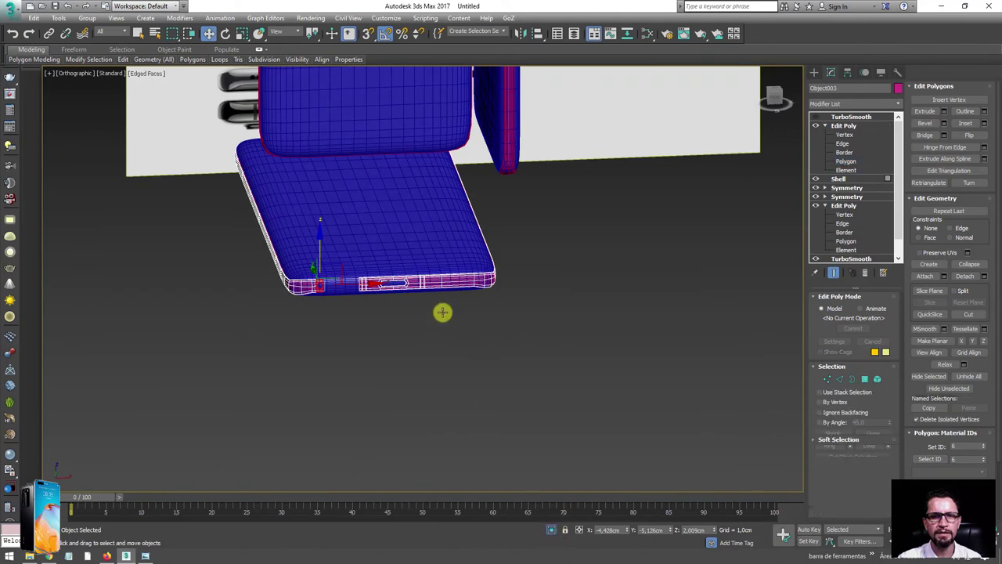
key("z")
scroll(385, 311, "down", 4)
mouse_move(381, 303)
middle_mouse_down("alt")
mouse_move(389, 259)
mouse_move(387, 268)
middle_mouse_up("alt")
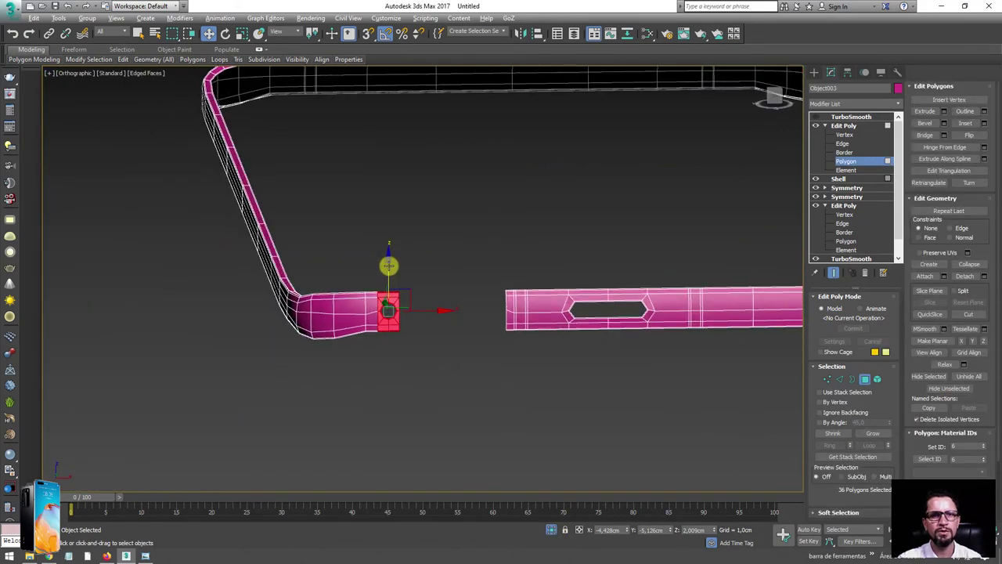
scroll(387, 329, "up", 3)
middle_click_drag(386, 329, 412, 347, "alt")
scroll(413, 347, "up", 2)
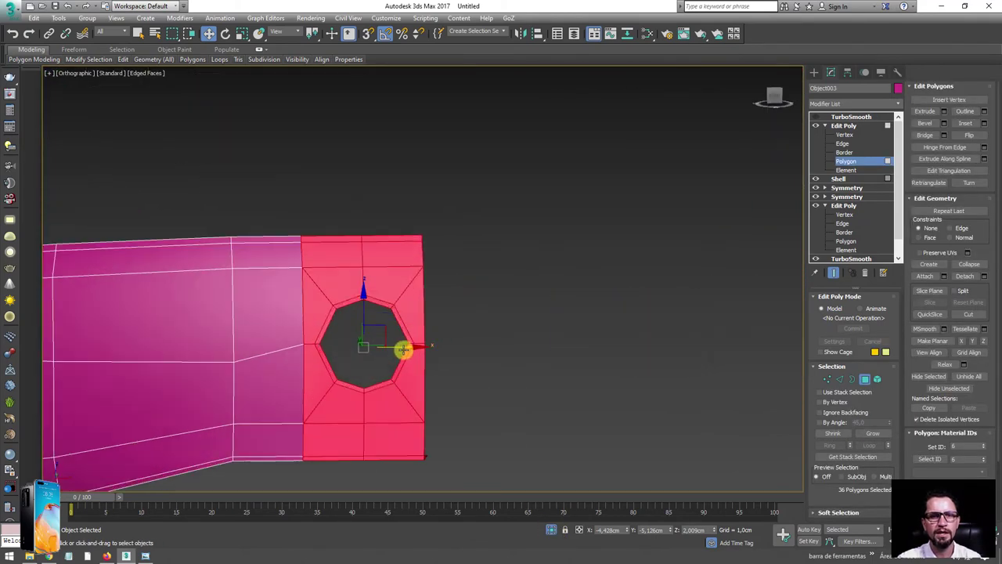
left_click_drag(403, 349, 522, 351, "shift")
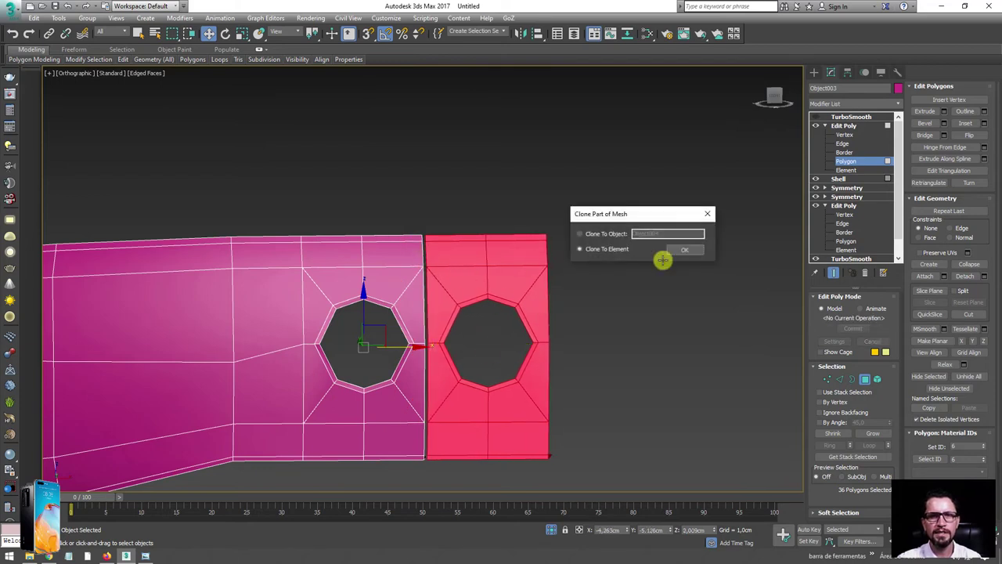
Step: Clone the copied faces to a separate object, Object004, and select it
left_click(583, 234)
left_click(682, 248)
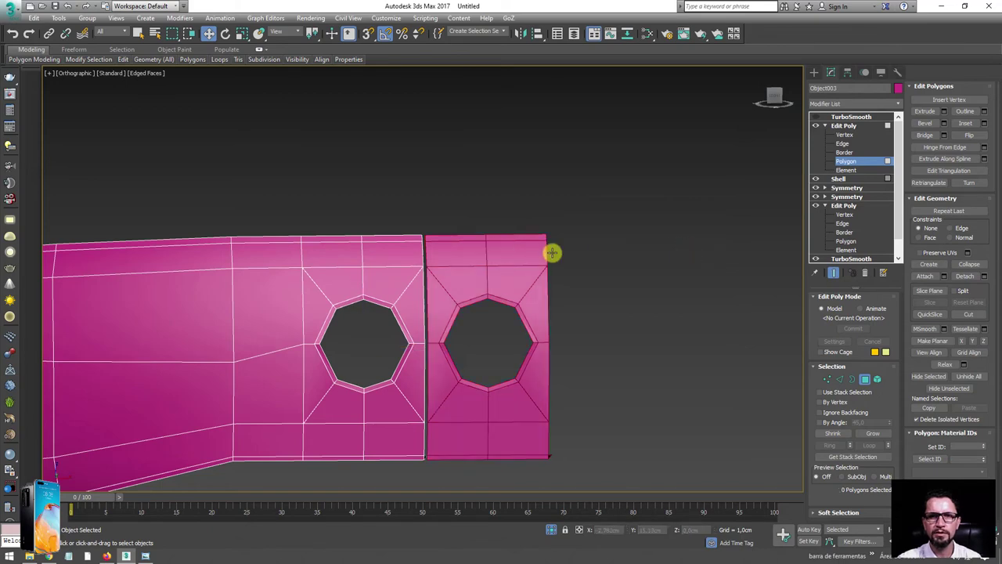
left_click(844, 126)
left_click(472, 262)
mouse_move(472, 262)
middle_mouse_down("alt")
mouse_move(462, 353)
mouse_move(433, 394)
middle_mouse_up("alt")
scroll(447, 313, "up", 2)
scroll(462, 282, "up", 3)
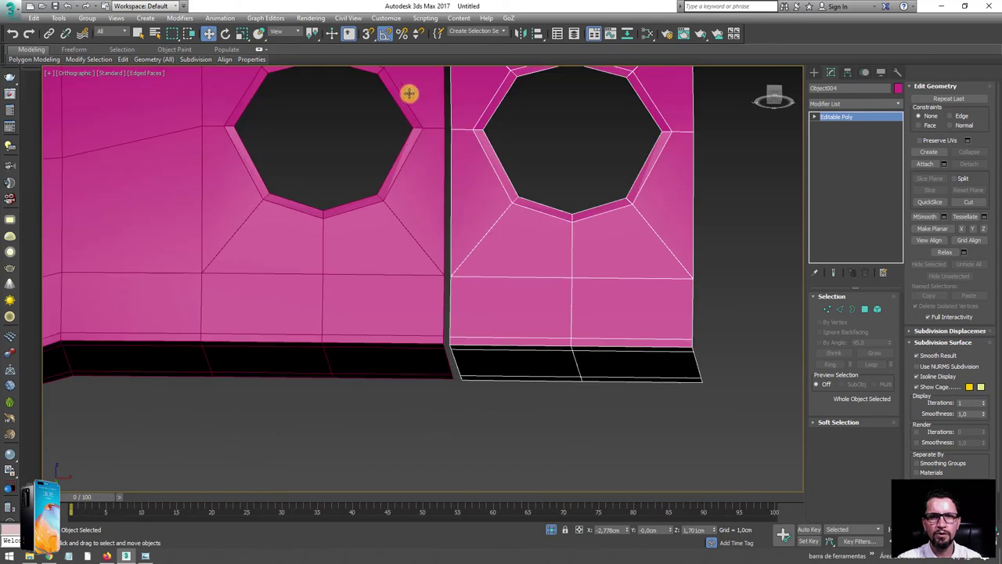
Step: Turn on vertex snapping and snap Object004 onto the original section's end
left_click(369, 33)
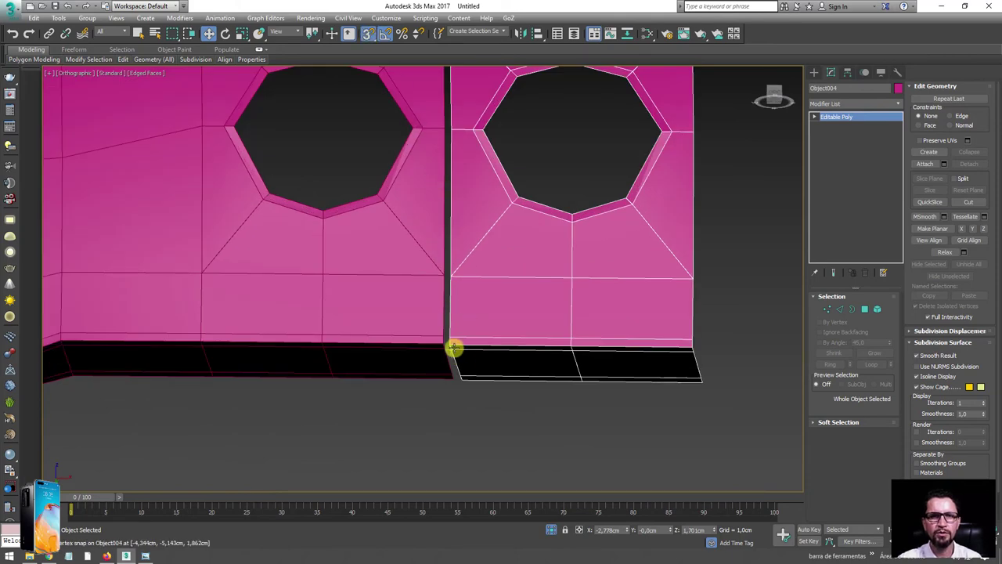
left_click_drag(457, 373, 450, 372)
scroll(452, 371, "down", 2)
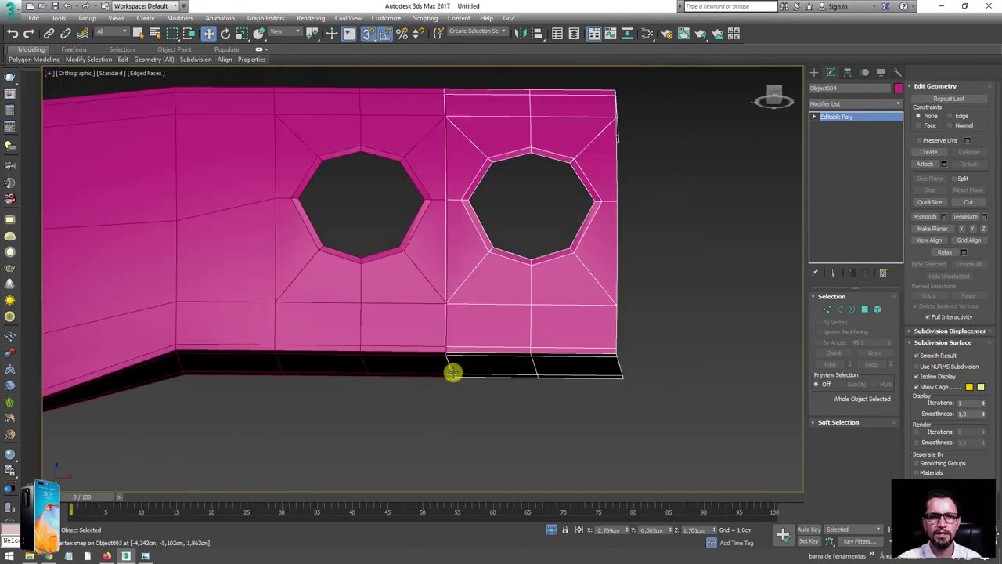
scroll(477, 311, "up", 4)
middle_click_drag(486, 317, 486, 297, "alt")
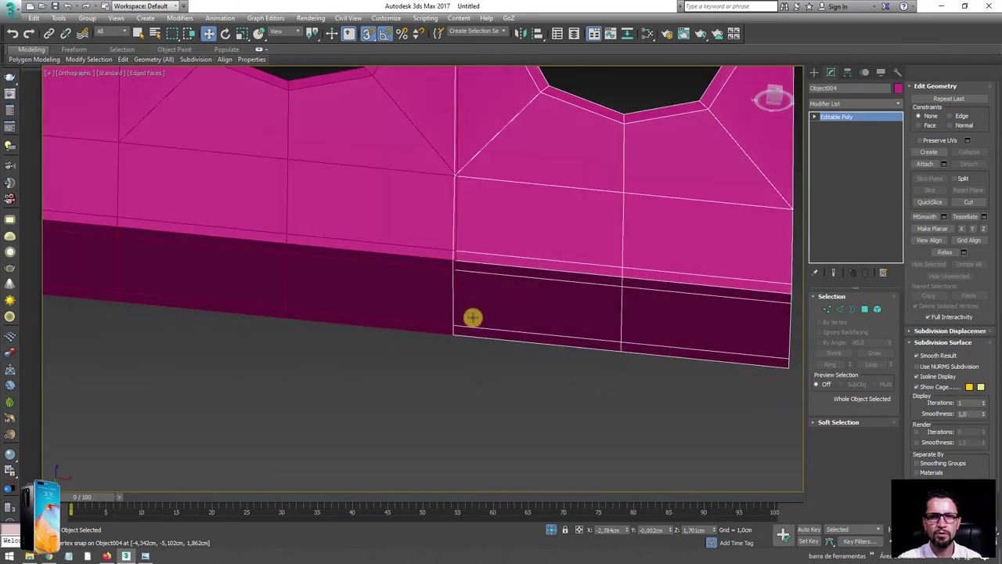
Step: Pick up Object004 by a corner vertex and snap it toward the original band's end
scroll(473, 317, "up", 2)
scroll(456, 271, "up", 2)
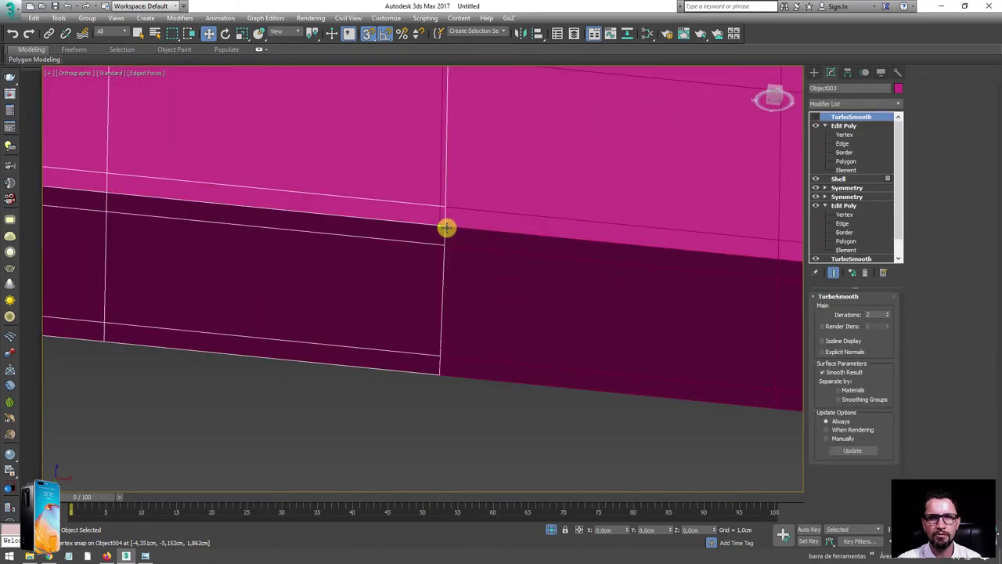
scroll(505, 233, "down", 1)
scroll(501, 235, "down", 1)
left_click_drag(500, 236, 508, 247)
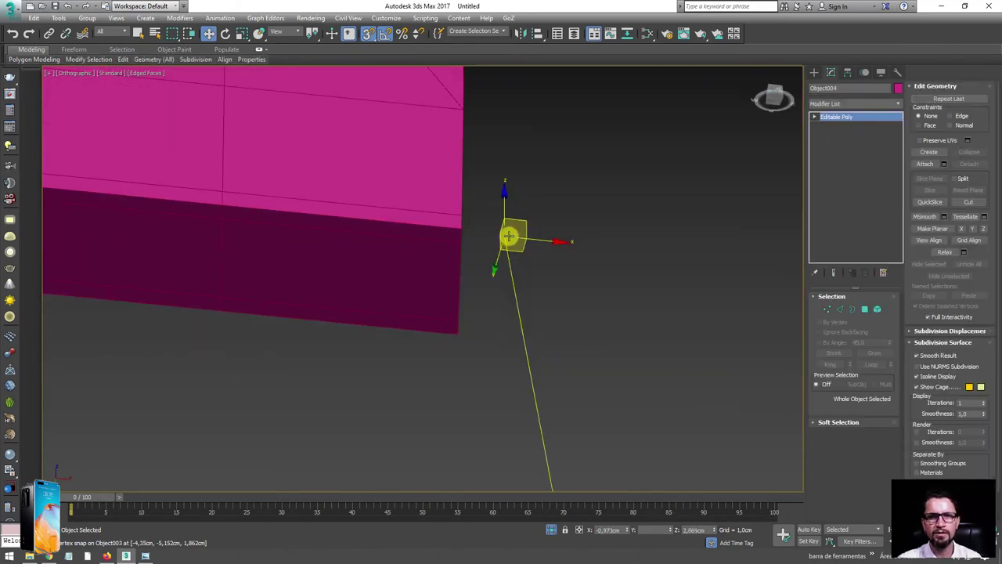
scroll(508, 246, "down", 3)
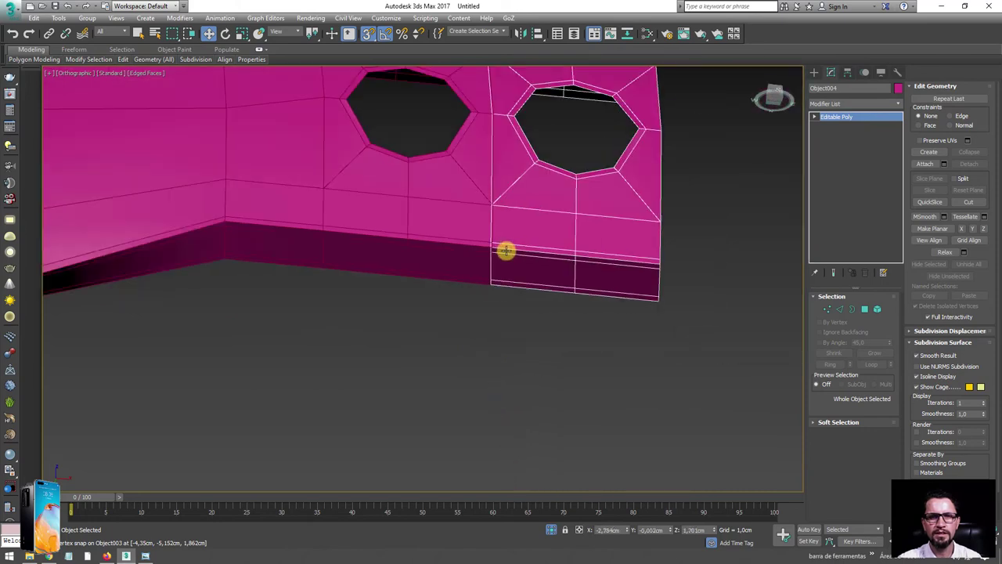
scroll(506, 250, "up", 1)
scroll(510, 242, "down", 1)
scroll(509, 243, "down", 2)
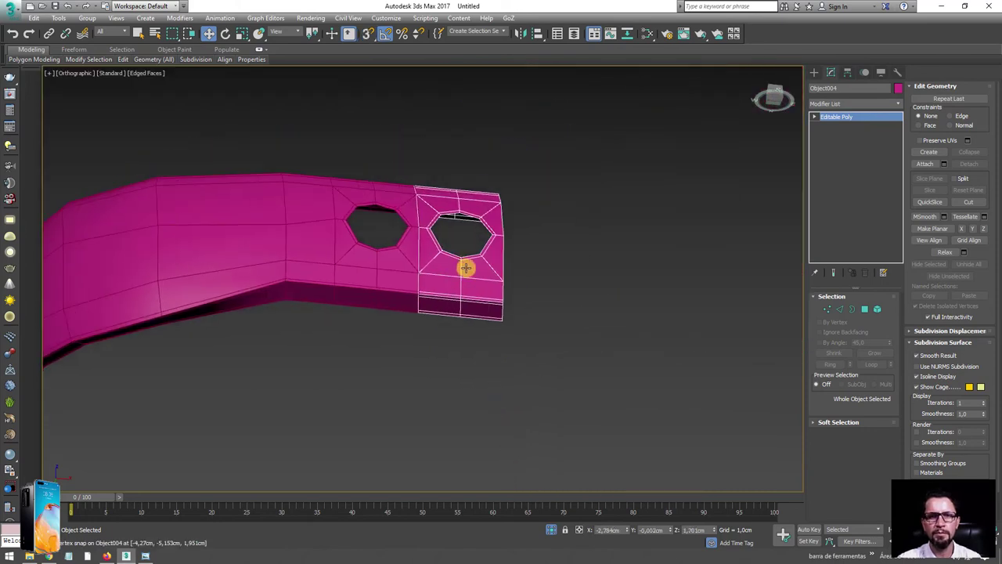
middle_click_drag(461, 269, 463, 275, "alt")
scroll(463, 274, "up", 2)
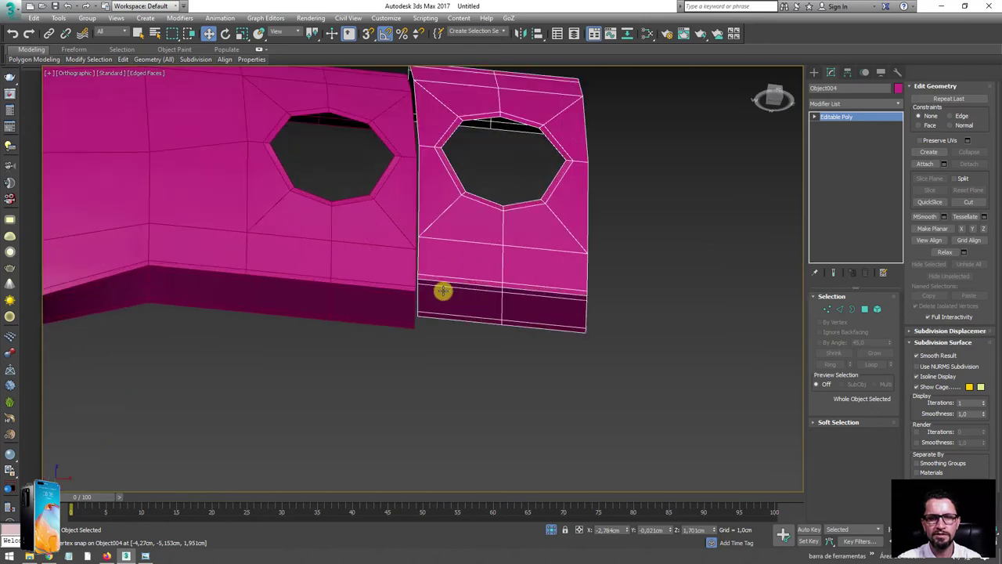
scroll(443, 288, "up", 2)
scroll(407, 318, "up", 2)
Step: Snap Object004 flush against the original section and enter its Vertex level
left_click_drag(388, 236, 381, 271)
scroll(381, 271, "down", 3)
scroll(389, 277, "down", 2)
middle_click_drag(408, 246, 397, 389, "alt")
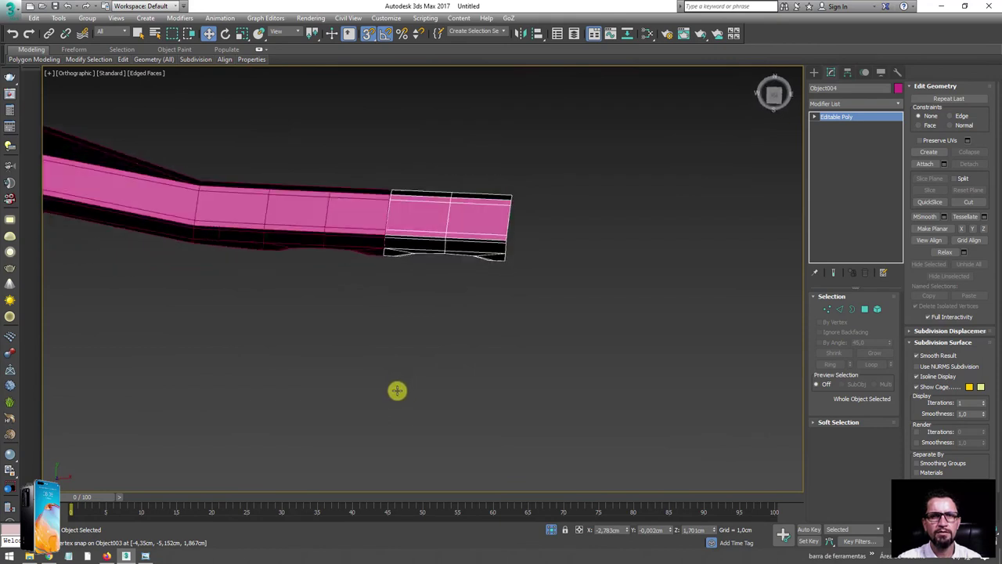
scroll(402, 203, "up", 2)
scroll(396, 196, "up", 2)
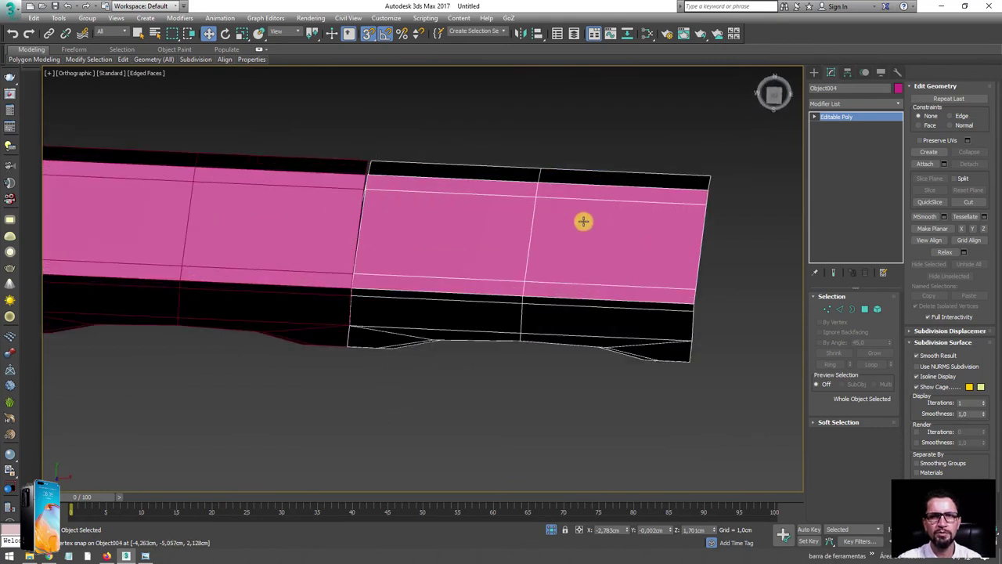
scroll(583, 222, "down", 3)
left_click(829, 309)
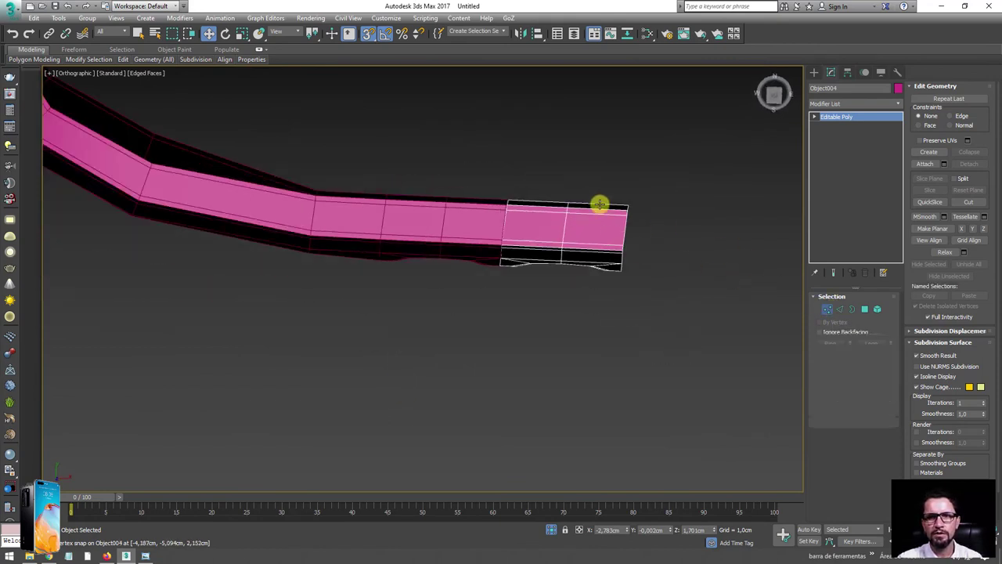
Step: Select Object004's vertices along the joint with the original band
left_click_drag(485, 171, 649, 223)
scroll(509, 211, "up", 2)
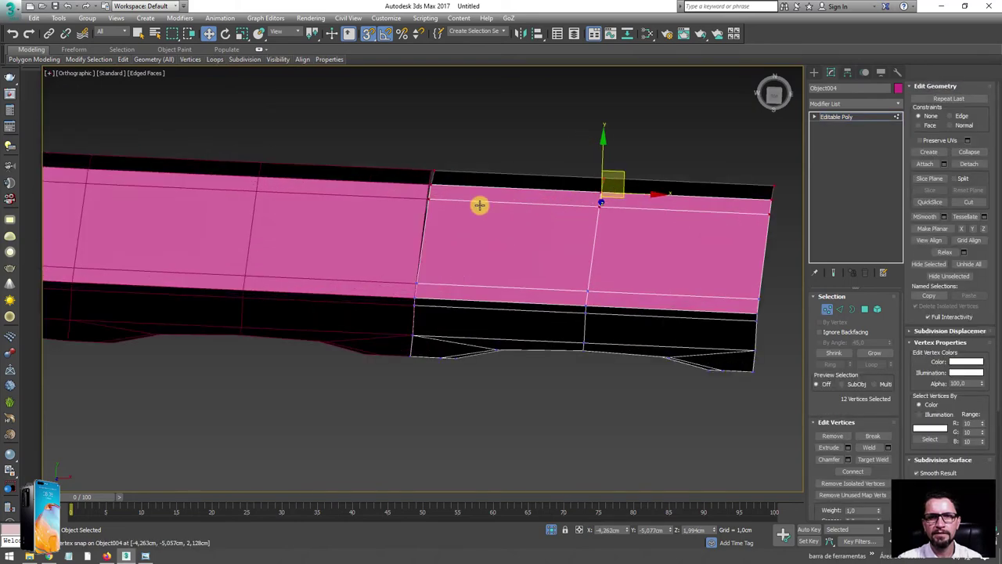
scroll(438, 202, "up", 2)
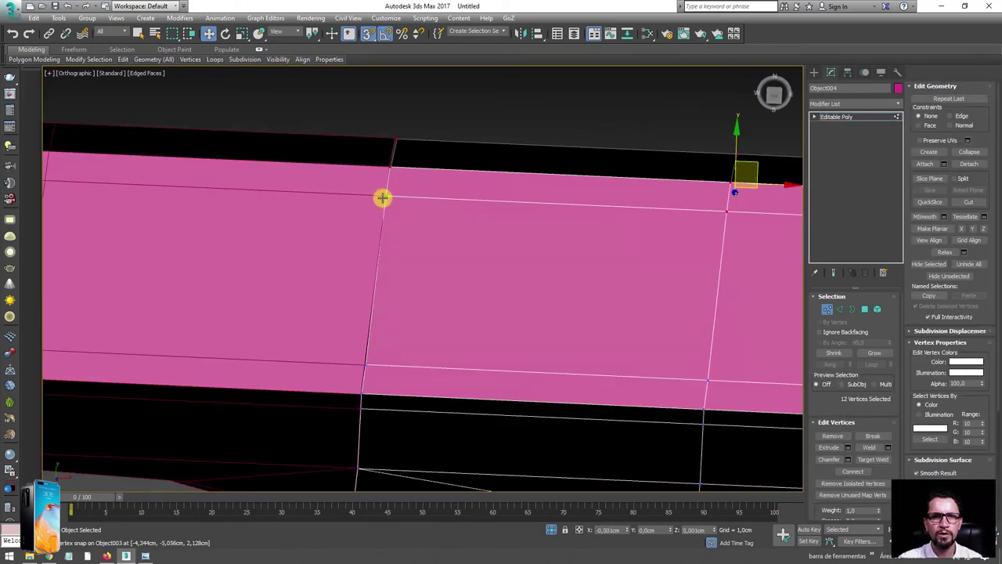
scroll(392, 199, "down", 3)
mouse_move(430, 129)
middle_mouse_down("alt")
mouse_move(436, 284)
mouse_move(590, 226)
mouse_move(656, 241)
middle_mouse_up("alt")
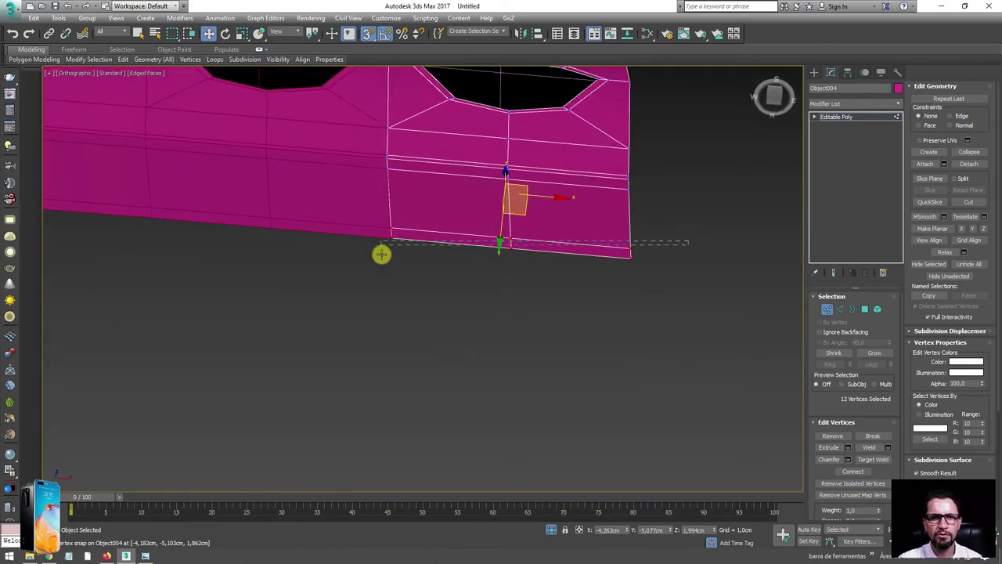
Step: Align the clone's bottom corner vertices with the band's bottom edge, then exit Vertex level
mouse_move(607, 235)
left_mouse_down()
mouse_move(660, 304)
mouse_move(377, 218)
left_mouse_up()
scroll(377, 217, "up", 3)
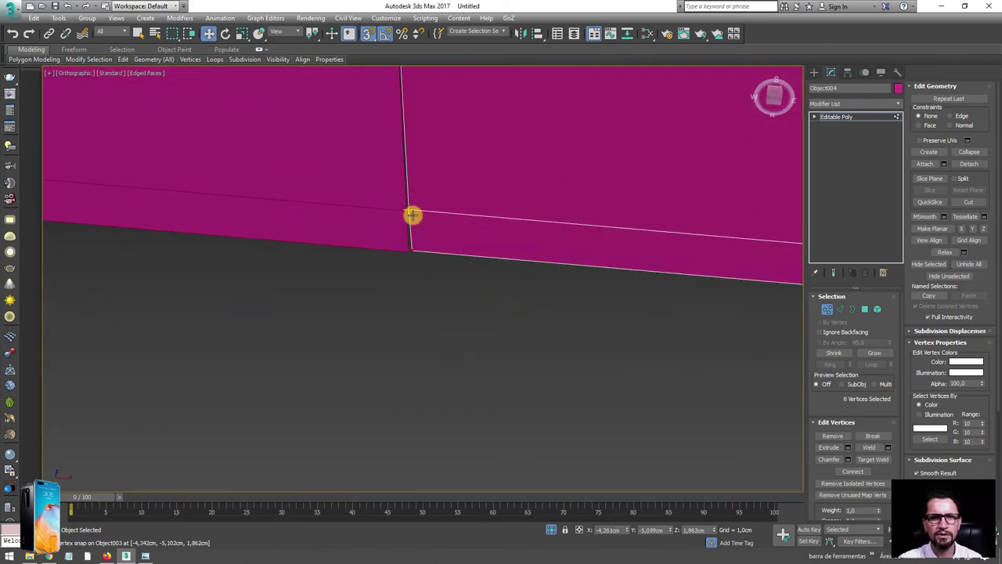
scroll(403, 211, "down", 3)
scroll(477, 227, "up", 2)
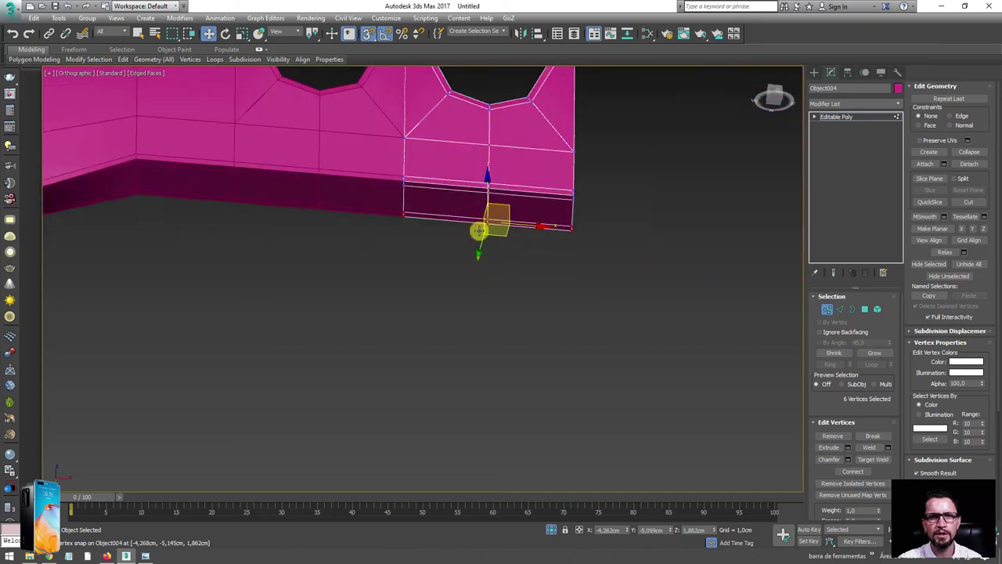
scroll(545, 197, "up", 1)
scroll(544, 197, "down", 2)
left_click(834, 118)
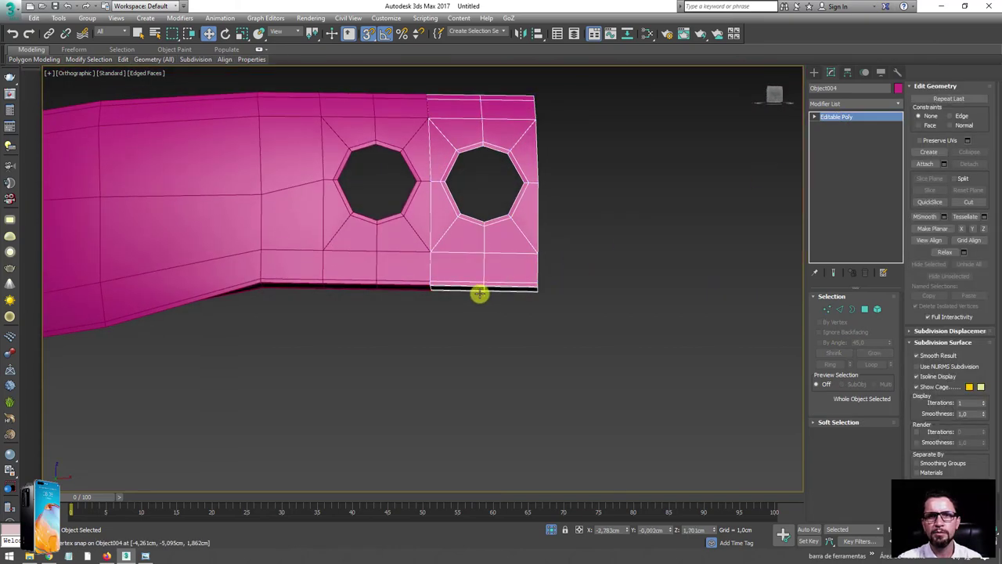
middle_click_drag(478, 291, 456, 235, "alt")
scroll(456, 235, "up", 2)
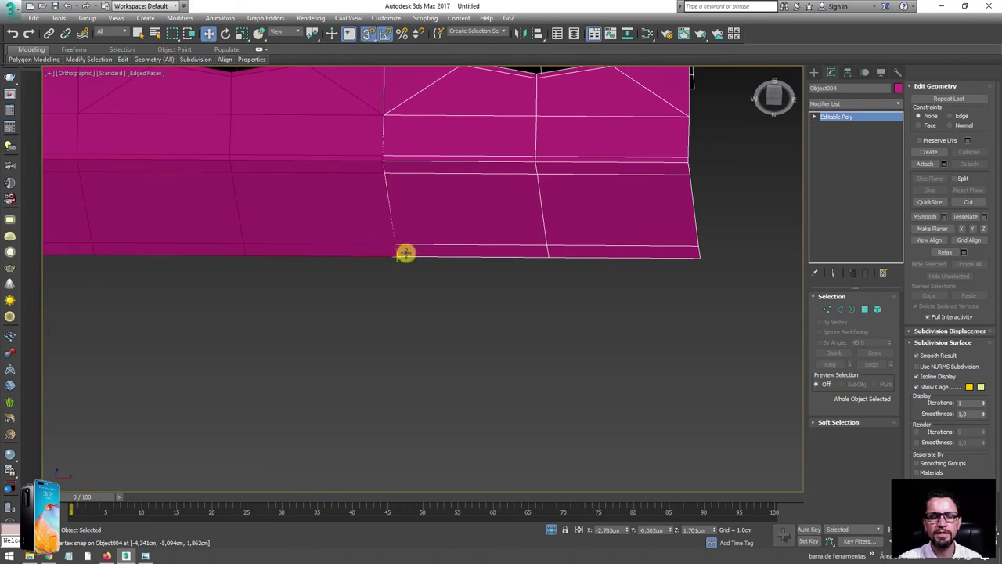
Step: Shift-drag the hole section along the band with vertex snap to make 4 copies
left_click_drag(404, 253, 703, 252, "shift")
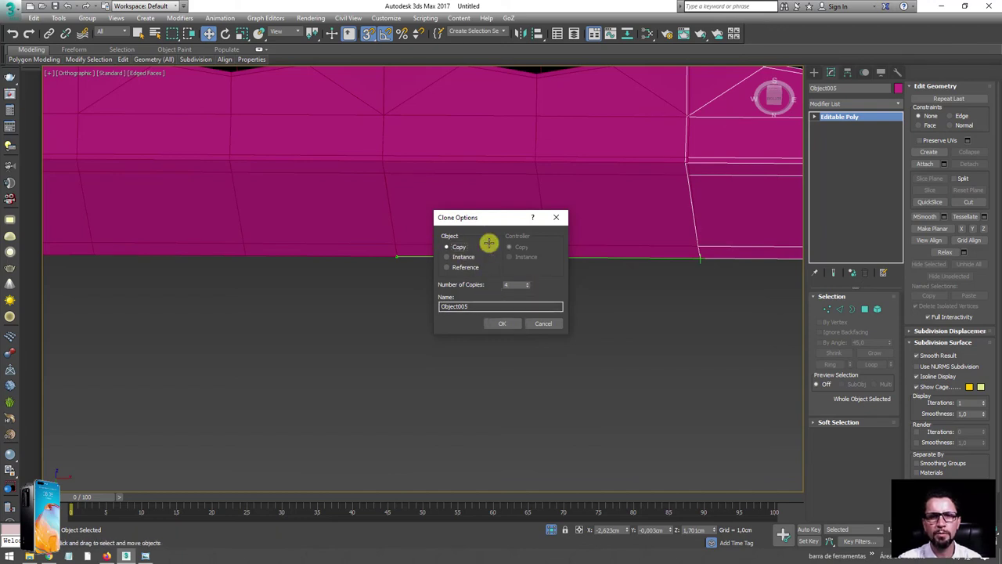
left_click(501, 323)
scroll(451, 243, "down", 5)
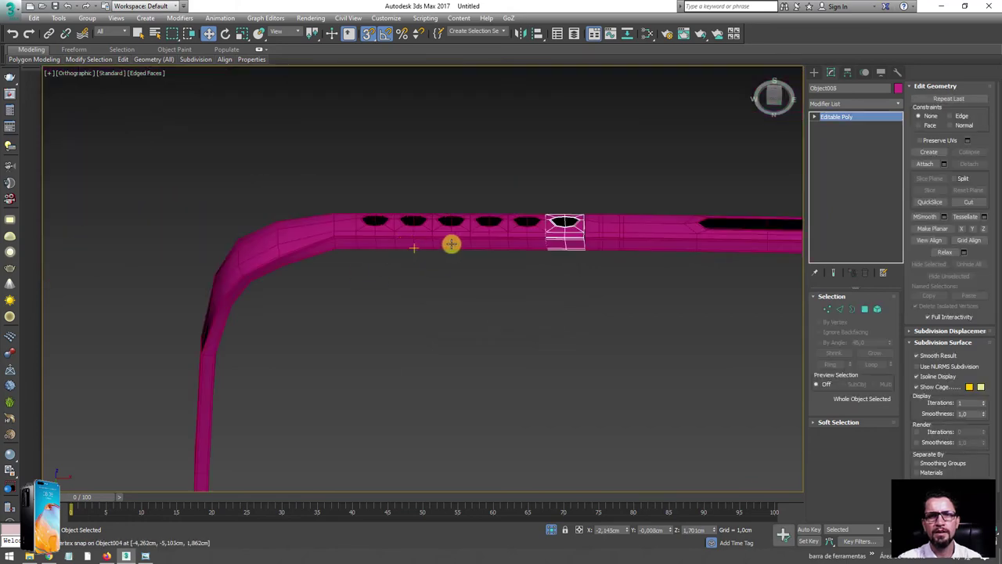
mouse_move(451, 244)
middle_mouse_down("alt")
mouse_move(486, 277)
mouse_move(347, 240)
middle_mouse_up("alt")
Step: Select the phone frame Object003 and attach the cloned hole sections to it
left_click(634, 226)
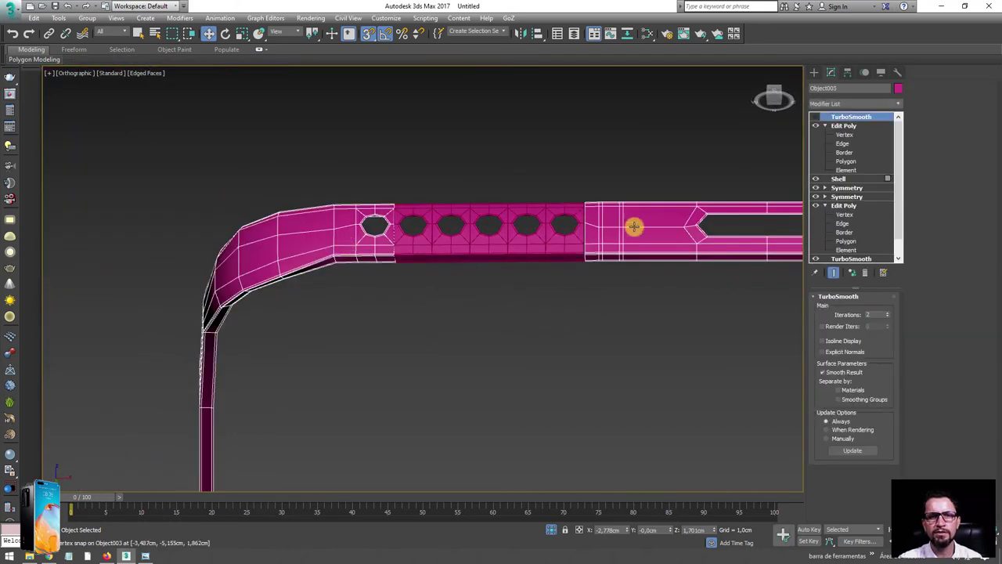
left_click(843, 125)
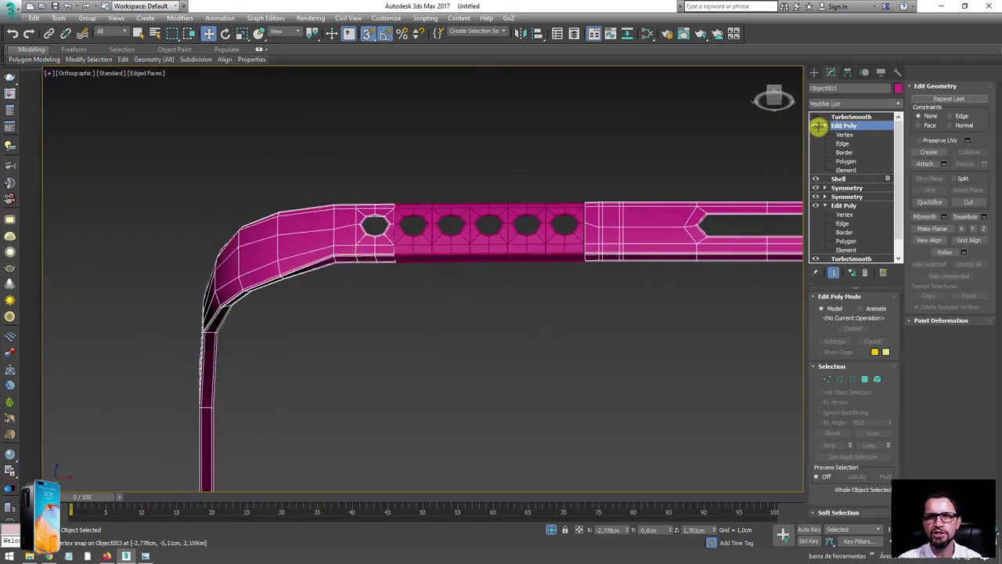
left_click(924, 164)
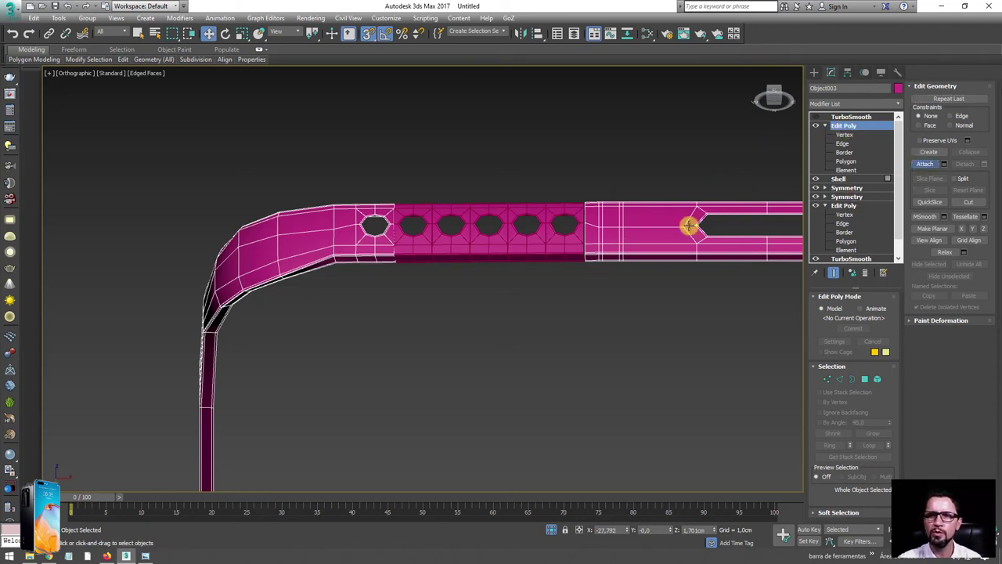
left_click(427, 247)
left_click(442, 246)
left_click(505, 248)
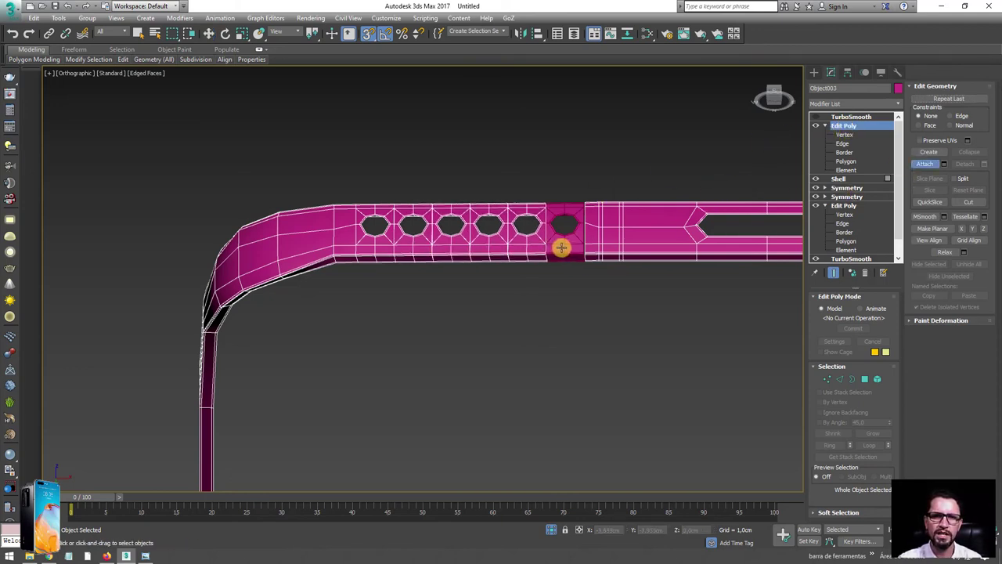
Step: Select all vertices across the hole sections in Vertex mode
key("w")
left_click(827, 377)
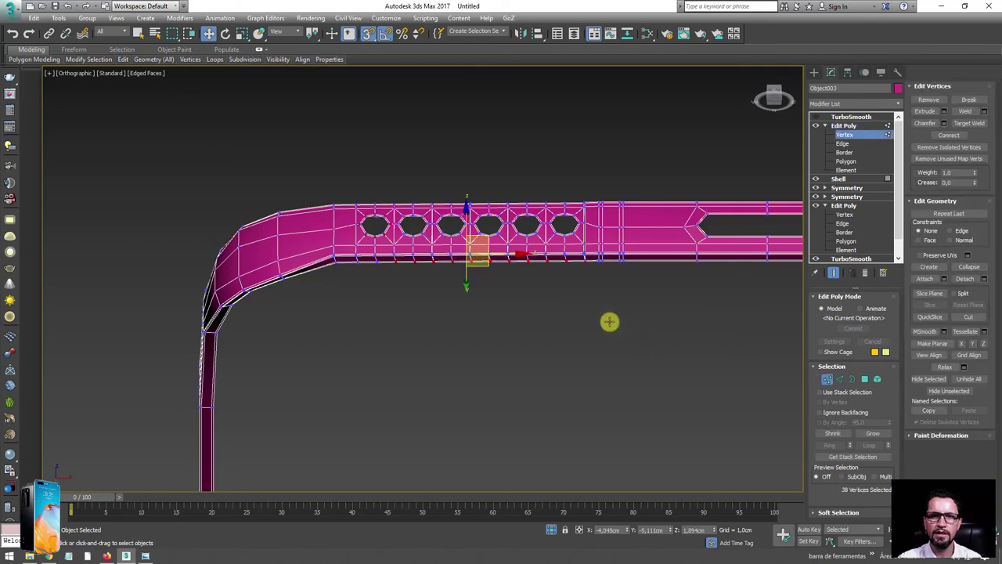
left_click_drag(333, 155, 333, 155)
scroll(414, 259, "up", 4)
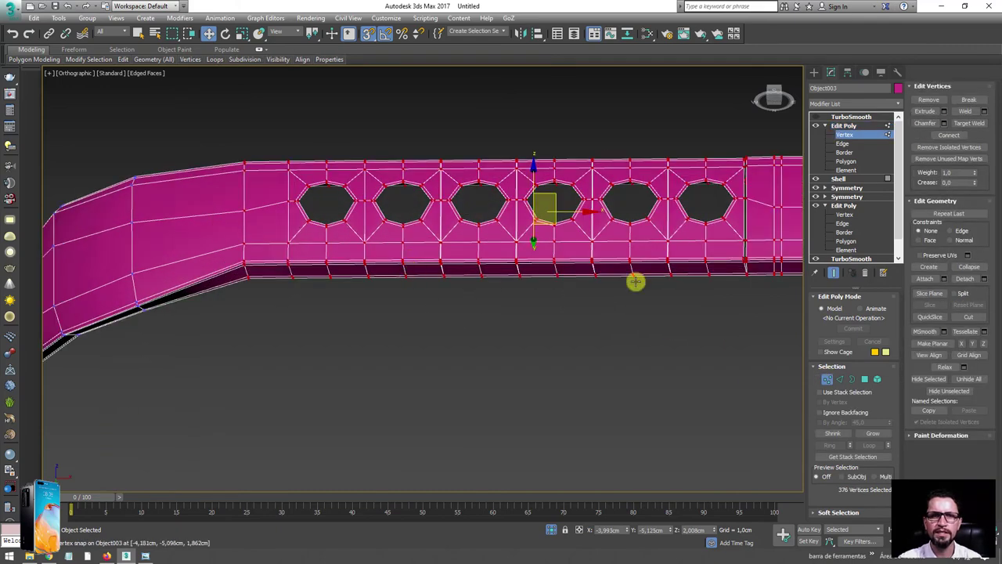
Step: Weld the selected vertices at a 0,003 cm threshold, cutting 1119 vertices to 1052
left_click(968, 117)
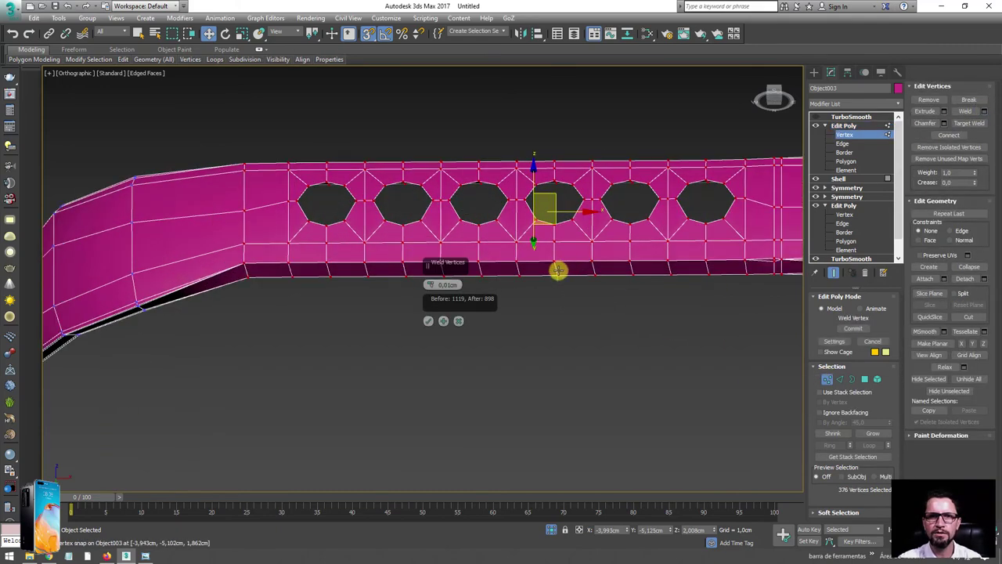
mouse_move(559, 262)
middle_mouse_down("alt")
mouse_move(568, 259)
mouse_move(458, 224)
mouse_move(434, 274)
middle_mouse_up("alt")
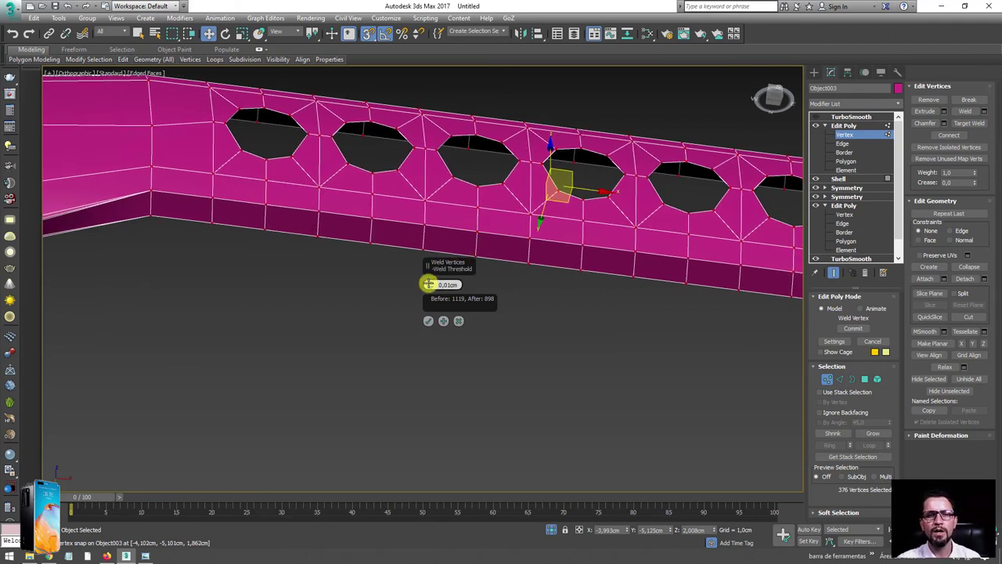
right_click(431, 285)
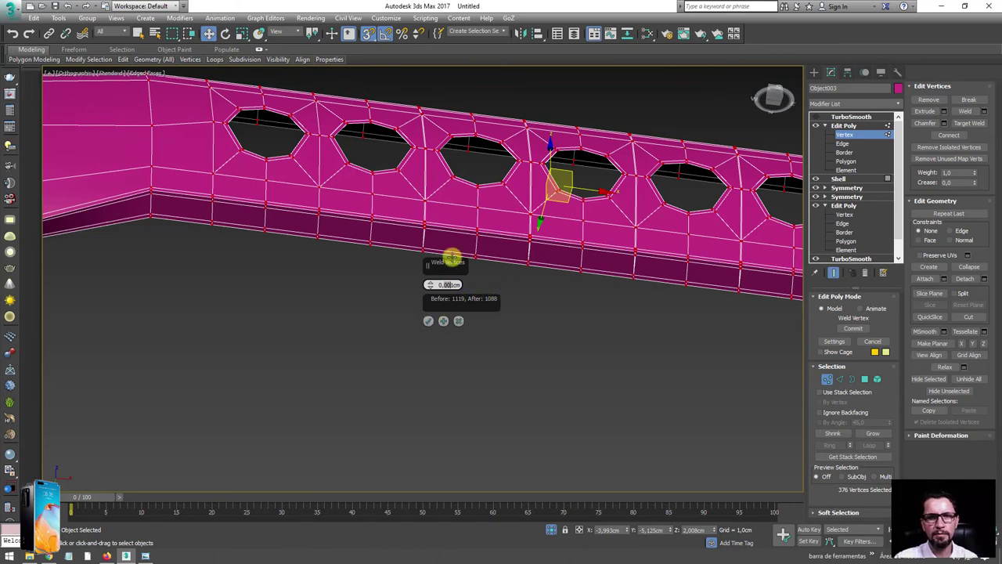
scroll(450, 217, "up", 5)
scroll(415, 174, "up", 3)
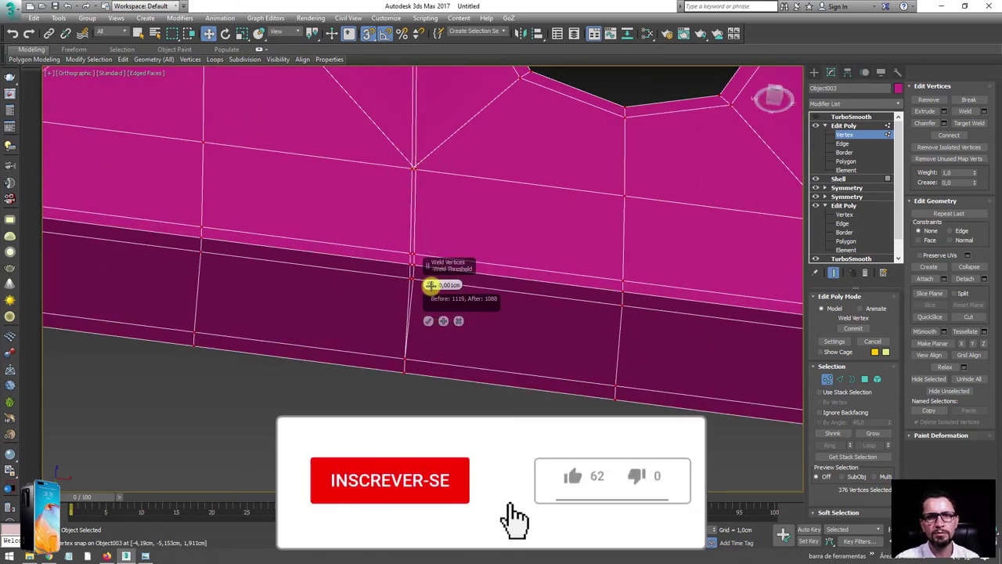
scroll(363, 238, "down", 3)
scroll(362, 239, "down", 3)
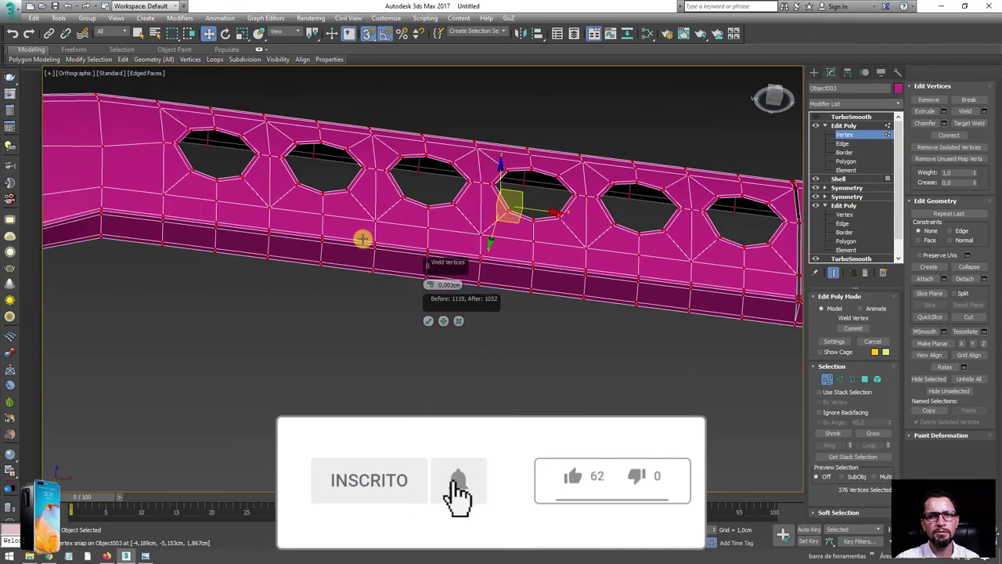
middle_click_drag(362, 239, 418, 318, "alt")
left_click(429, 320)
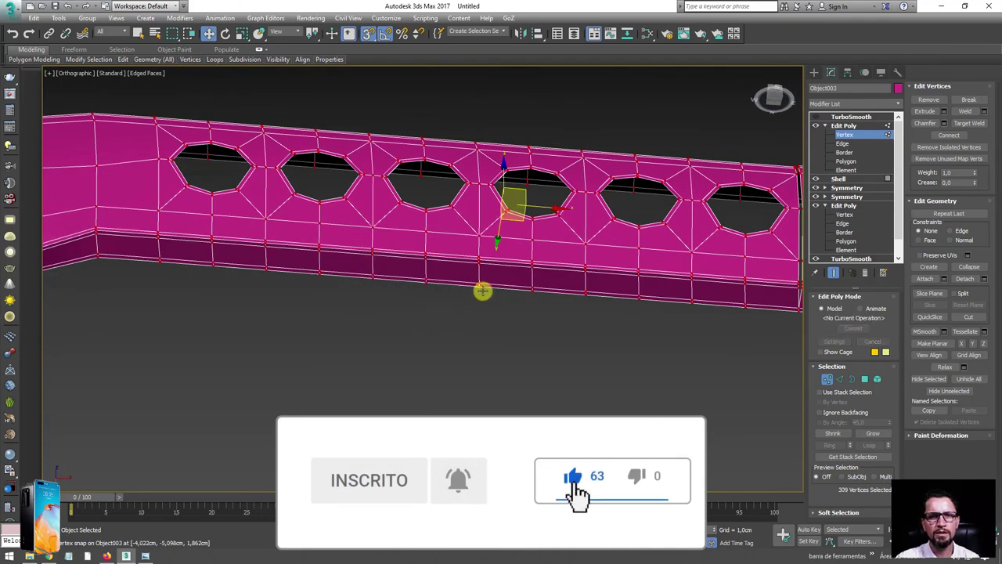
scroll(482, 290, "down", 5)
Step: Select the open borders across the rail in Border mode
key("3")
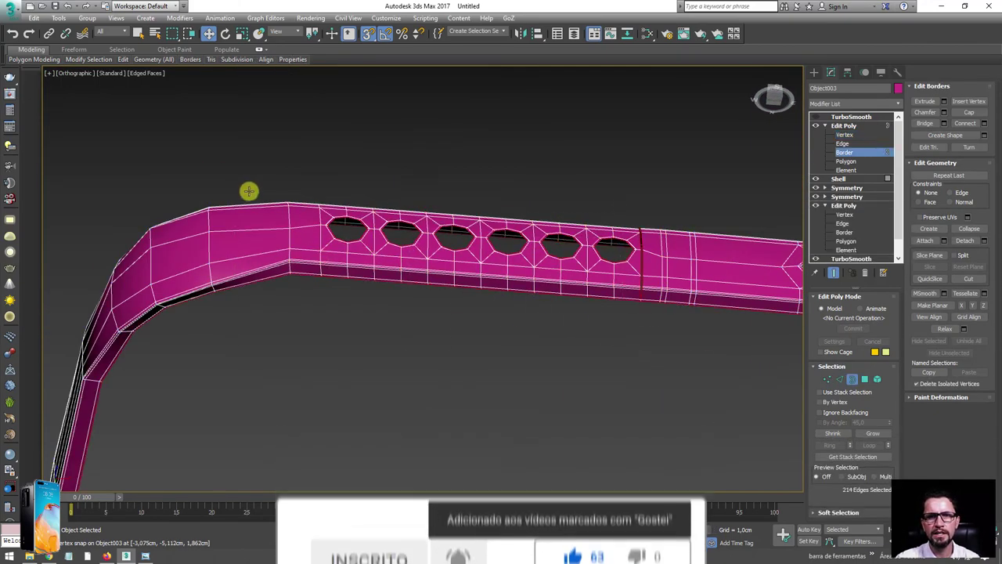
left_click_drag(250, 160, 698, 347)
mouse_move(698, 347)
middle_mouse_down("alt")
mouse_move(662, 298)
mouse_move(633, 315)
middle_mouse_up("alt")
scroll(626, 329, "up", 5)
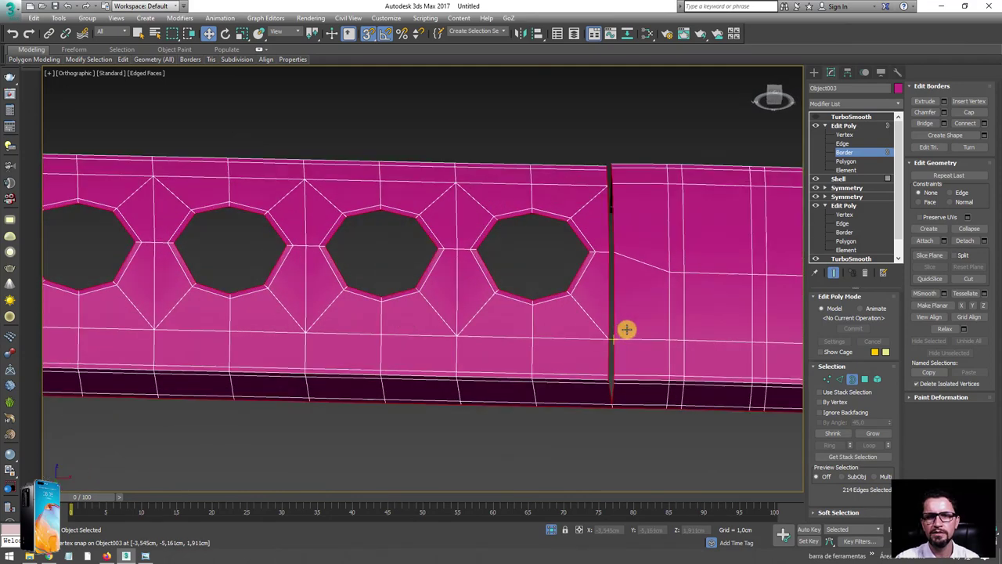
scroll(626, 328, "up", 3)
Step: In Edge mode, select the seam edges and extend the selection along the seam loop
key("2")
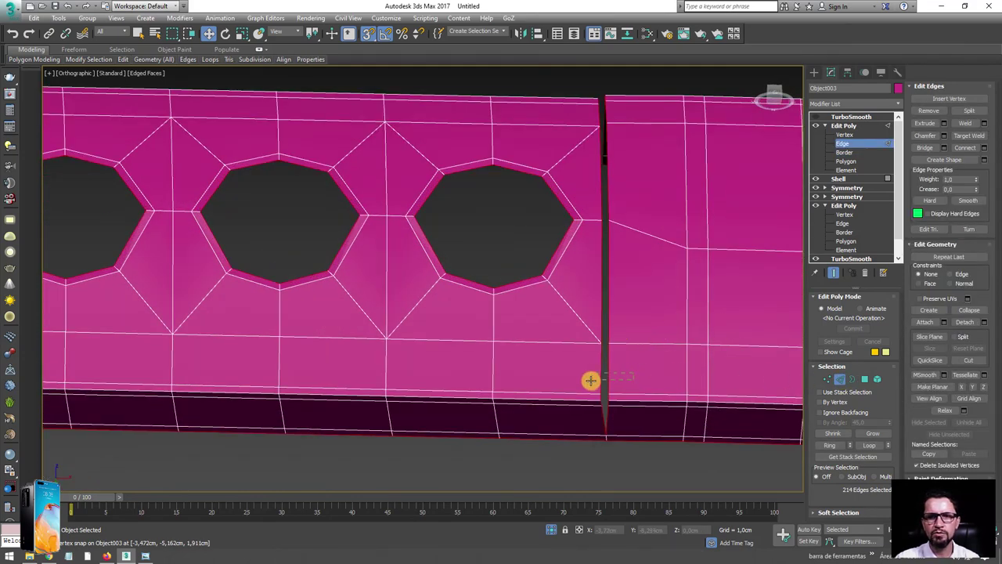
left_click(602, 379)
scroll(618, 371, "up", 3)
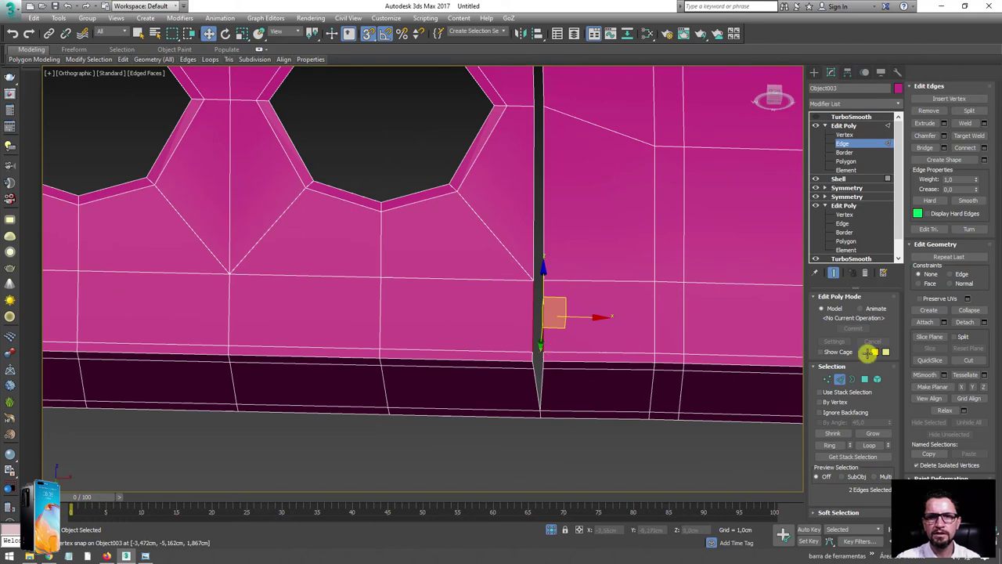
left_click(871, 444)
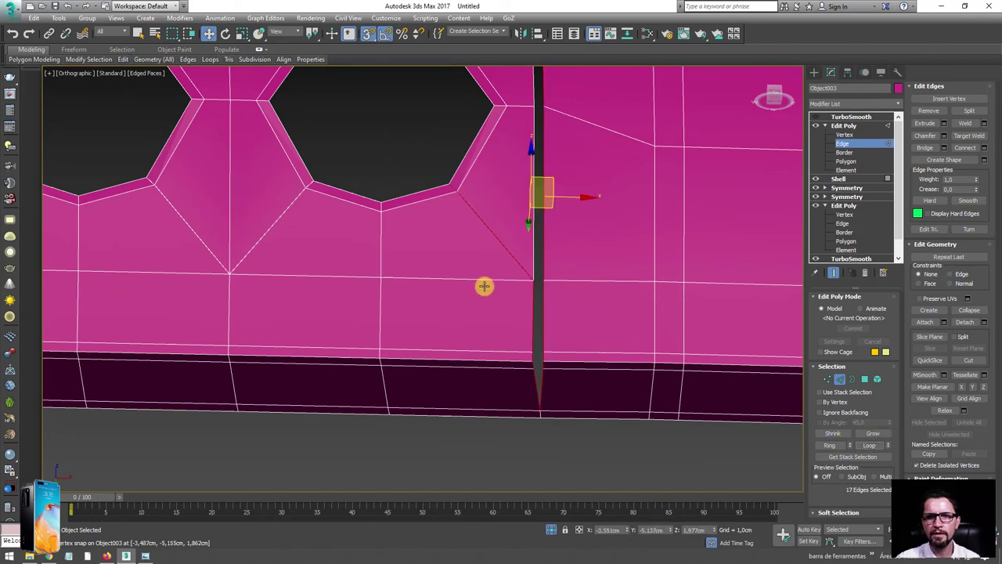
scroll(477, 258, "down", 5)
middle_click_drag(459, 232, 463, 286)
scroll(485, 287, "up", 2)
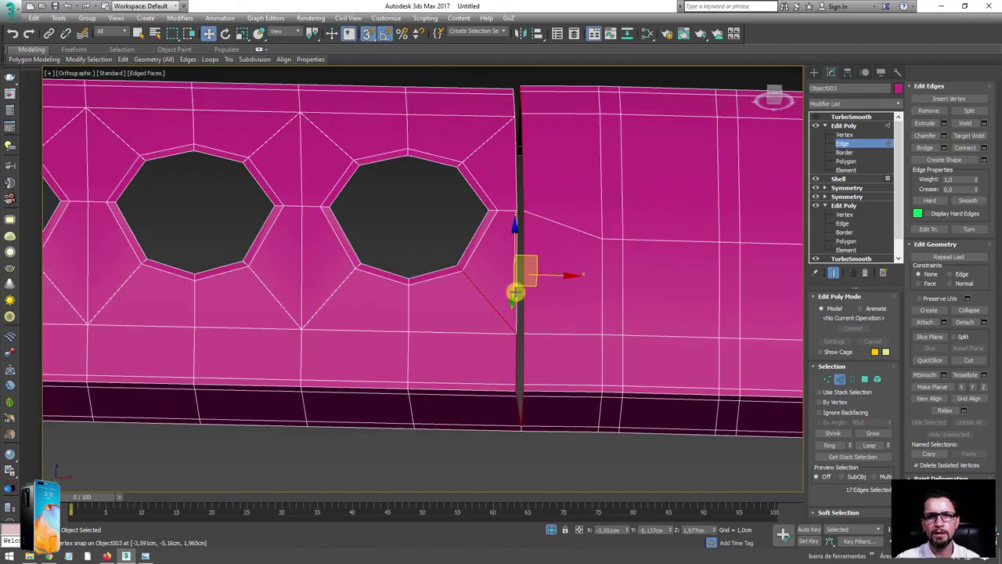
scroll(514, 293, "down", 2)
Step: Grow the seam selection, drop the edges left of the seam, and Bridge the gap
key("ctrl+Page_Up")
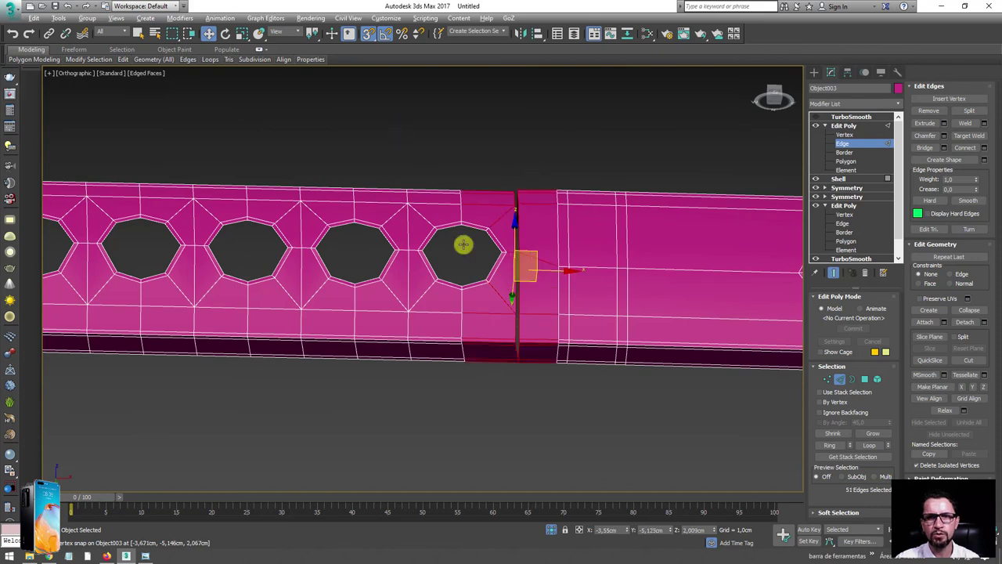
left_click_drag(507, 390, 507, 390, "alt")
middle_click_drag(540, 157, 597, 255, "alt")
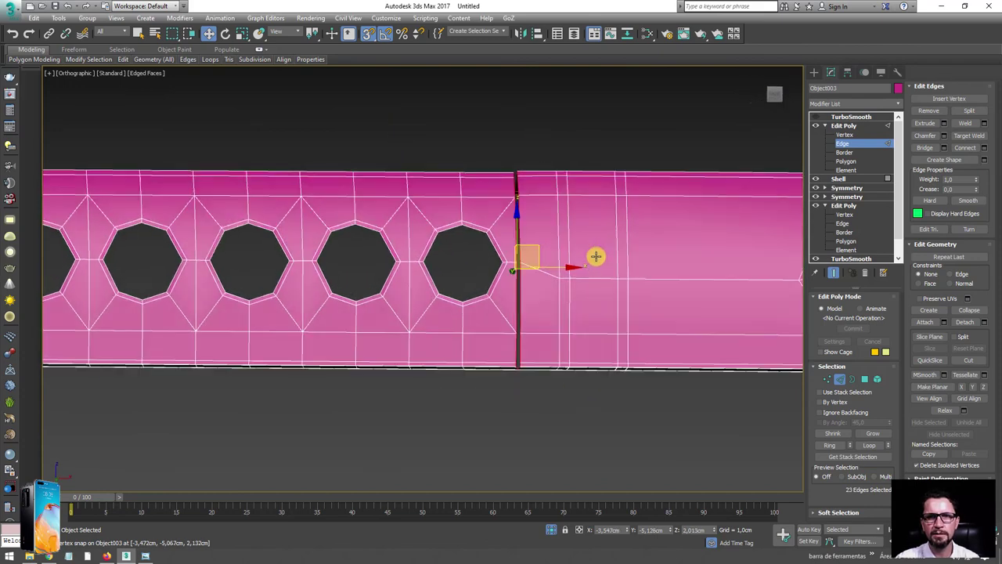
middle_click_drag(539, 177, 519, 195, "alt")
scroll(519, 195, "up", 5)
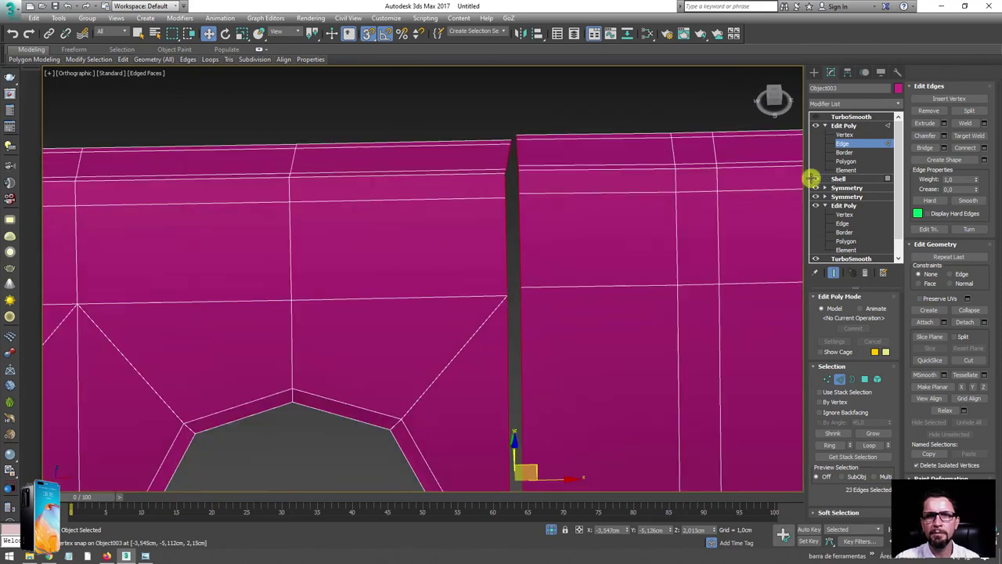
left_click(925, 147)
scroll(549, 189, "down", 5)
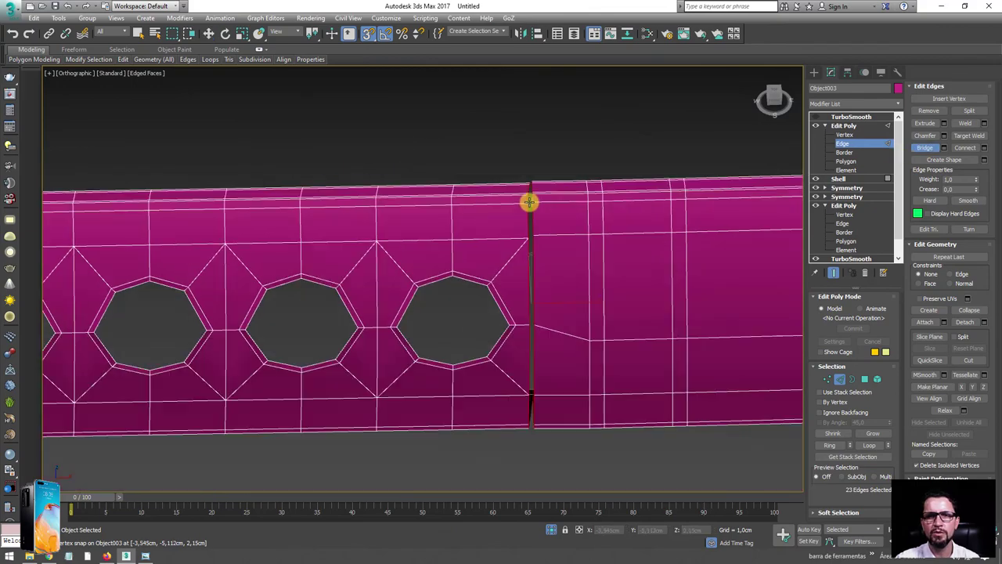